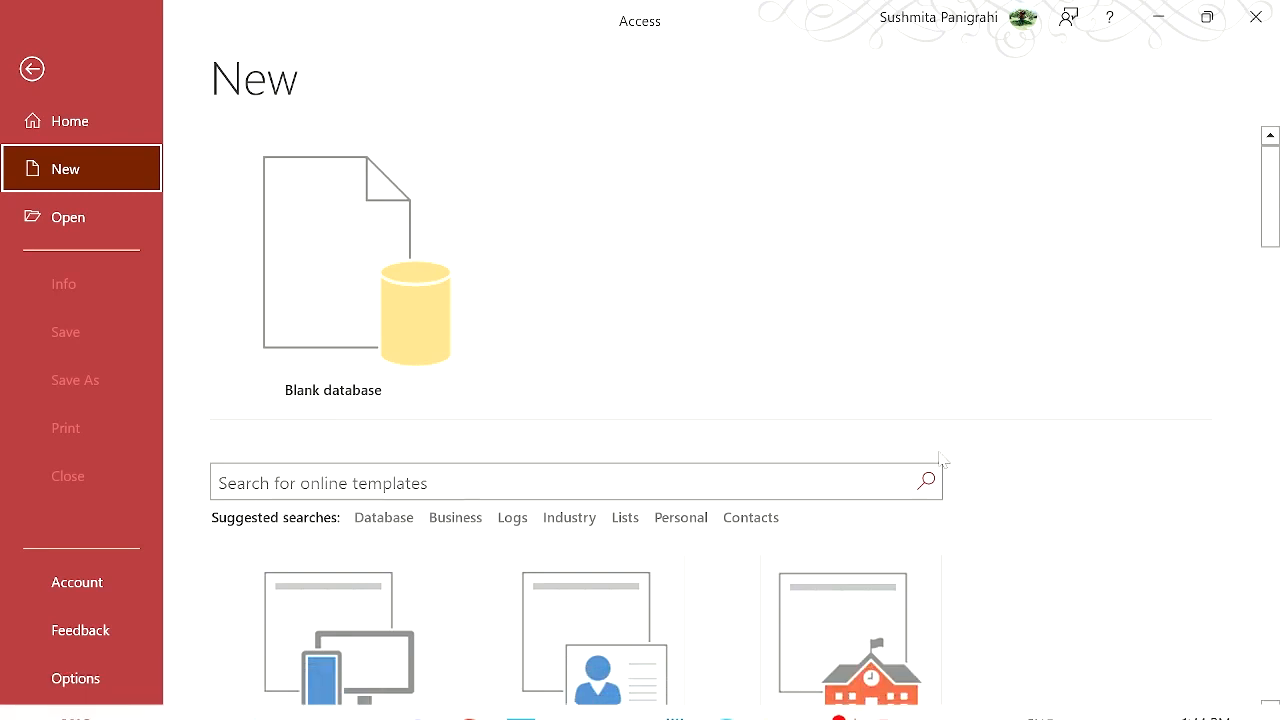
- Set the Trust Center macro settings to enable all macros and confirm them
{"action": "left_click", "coordinate": [122, 677]}
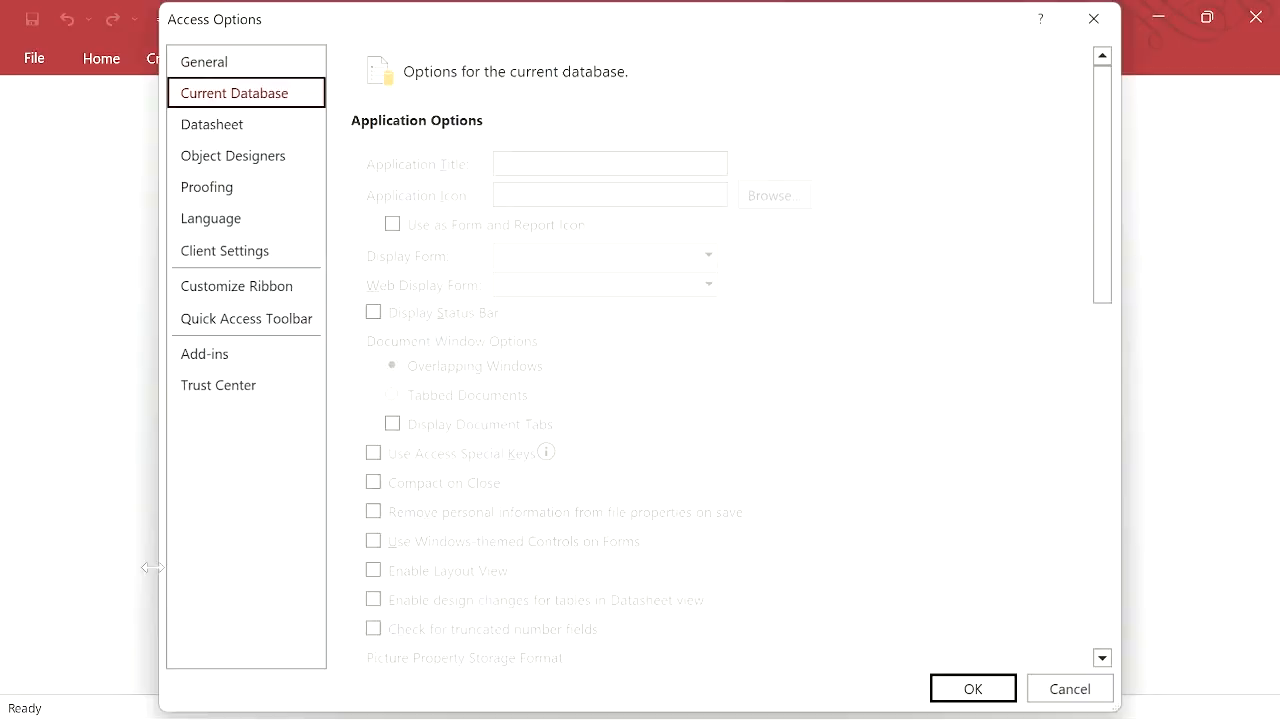
{"action": "left_click", "coordinate": [246, 394]}
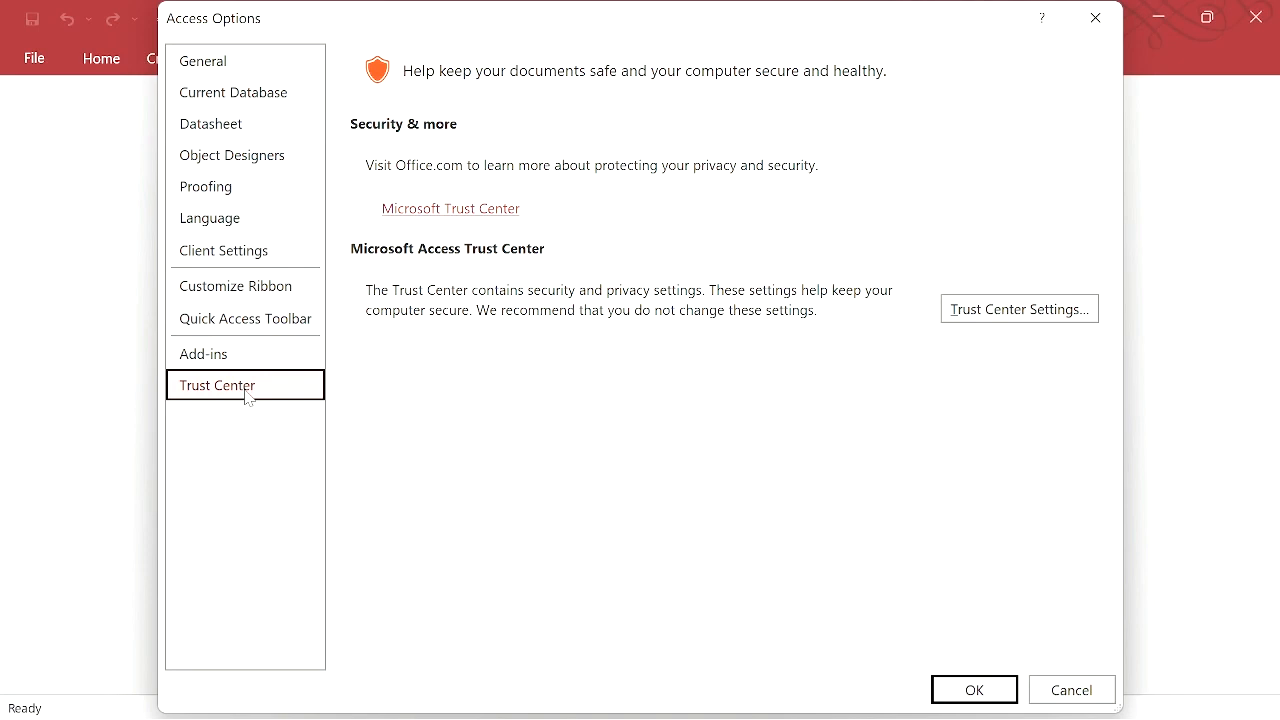
{"action": "left_click", "coordinate": [1011, 311]}
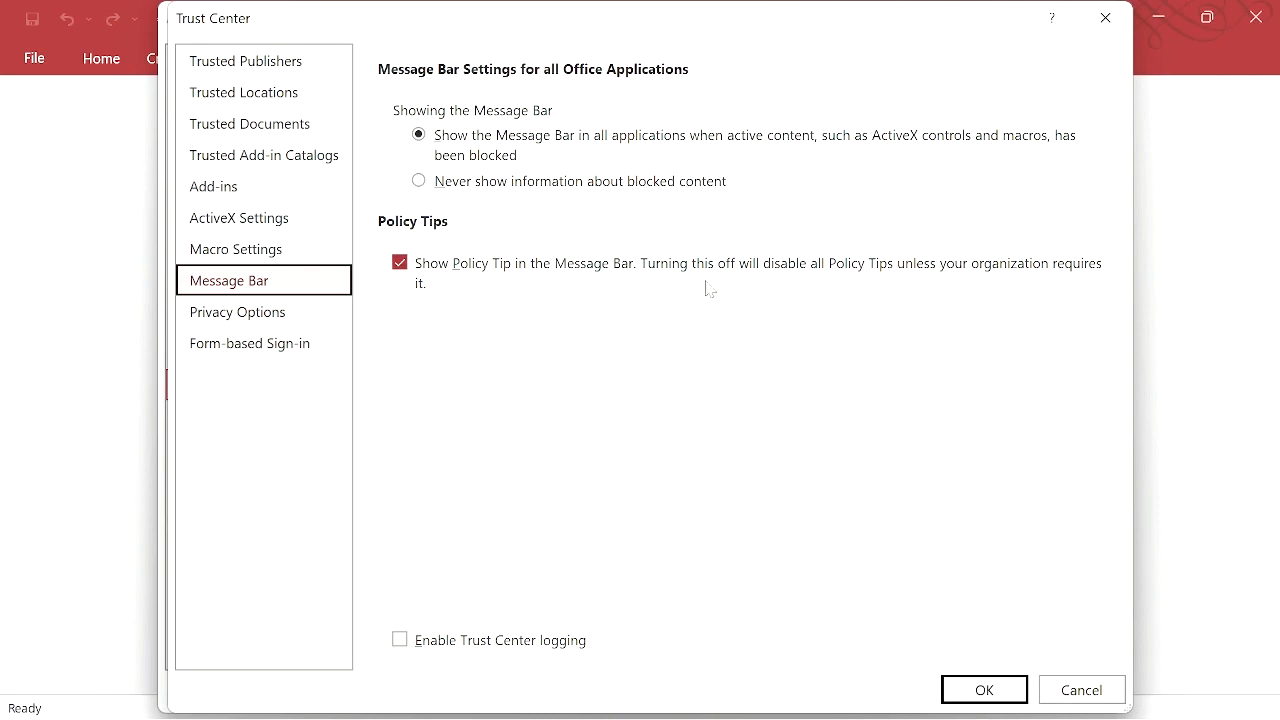
{"action": "left_click", "coordinate": [286, 246]}
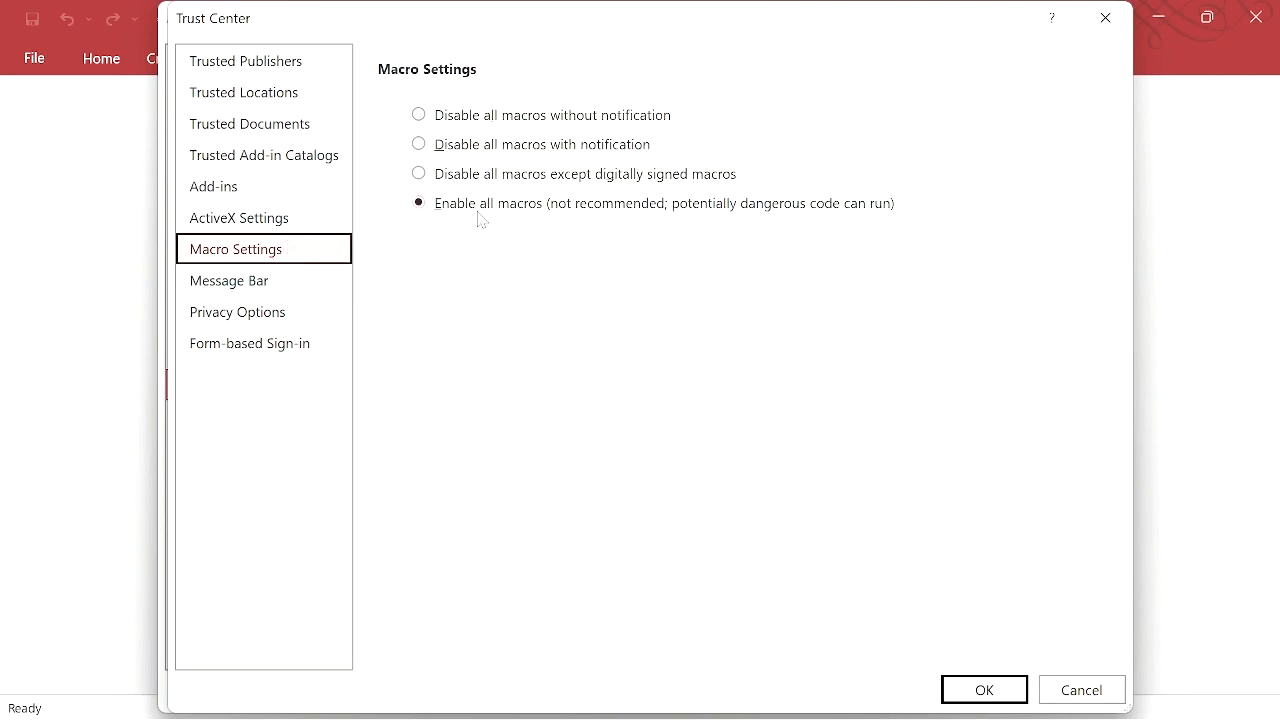
{"action": "left_click", "coordinate": [970, 693]}
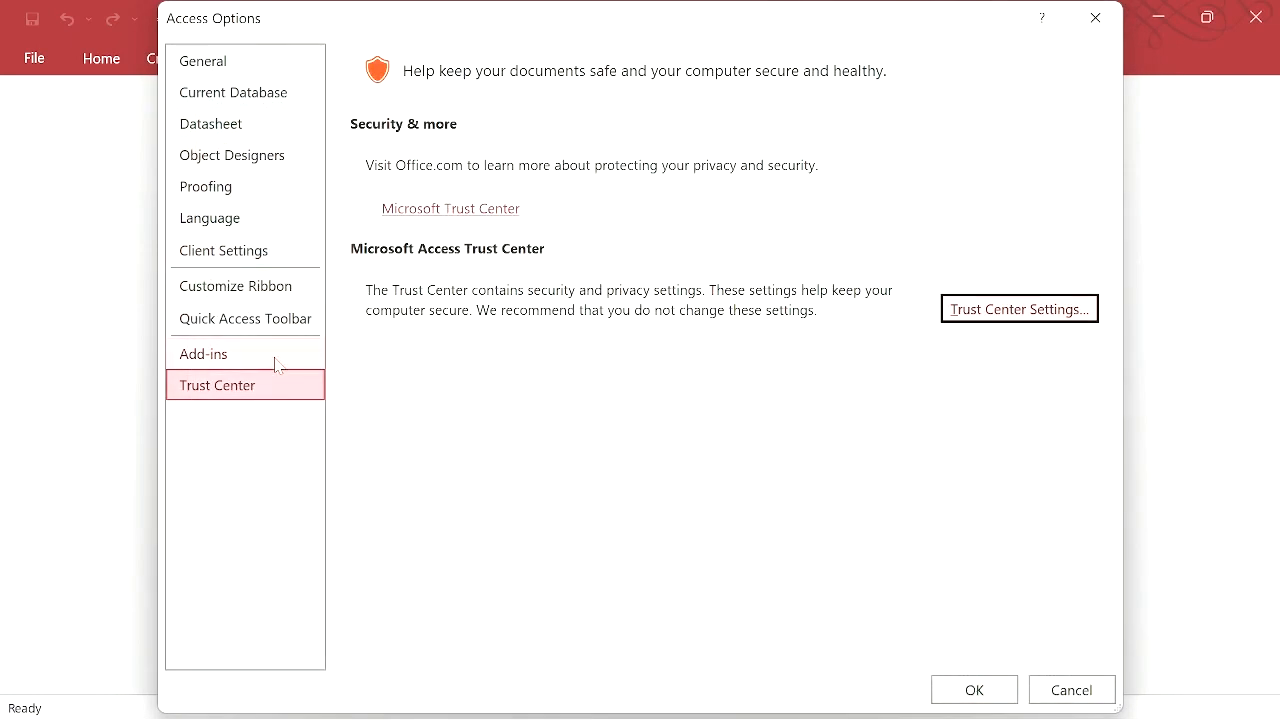
- Turn off the confirmation for record changes in the client settings and apply the options
{"action": "left_click", "coordinate": [267, 253]}
{"action": "scroll", "coordinate": [905, 447], "scroll_direction": "down", "scroll_amount": 3}
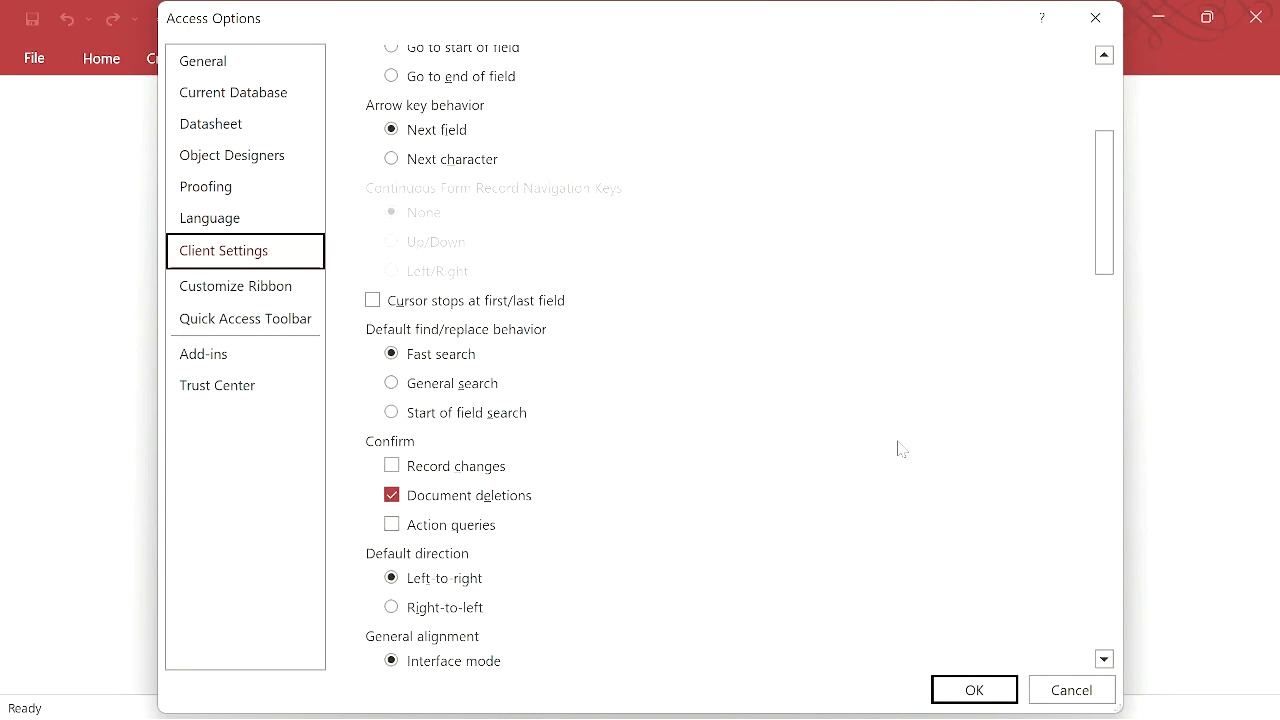
{"action": "left_click", "coordinate": [394, 472]}
{"action": "left_click", "coordinate": [395, 470]}
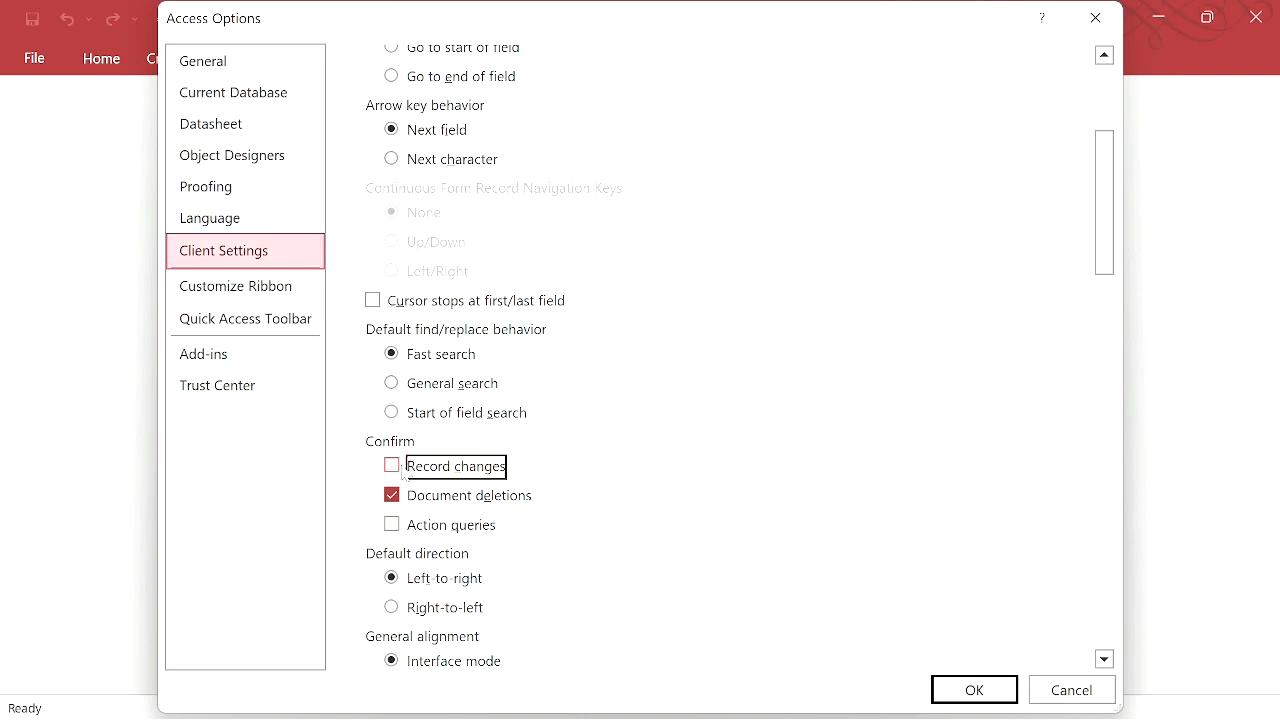
{"action": "left_click", "coordinate": [972, 690]}
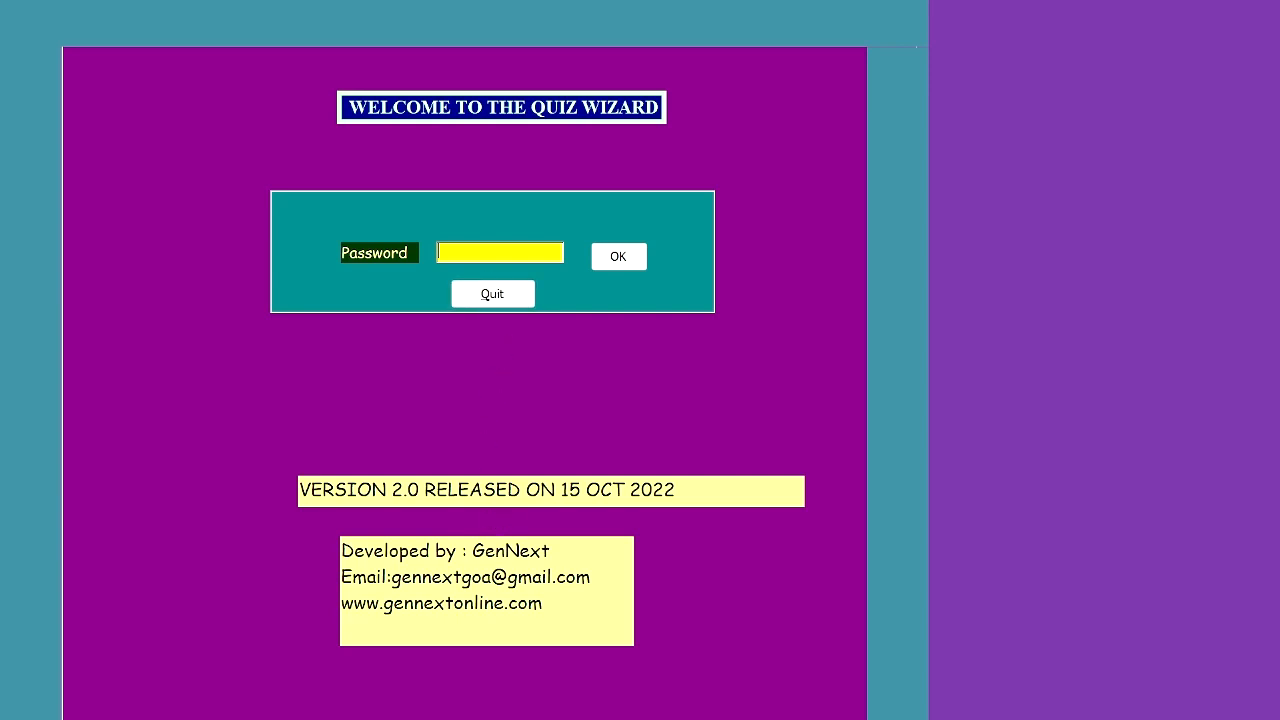
- Log in to the Quiz Wizard with the admin password and dismiss the login message
{"action": "type", "text": "*******"}
{"action": "key", "text": "Return"}
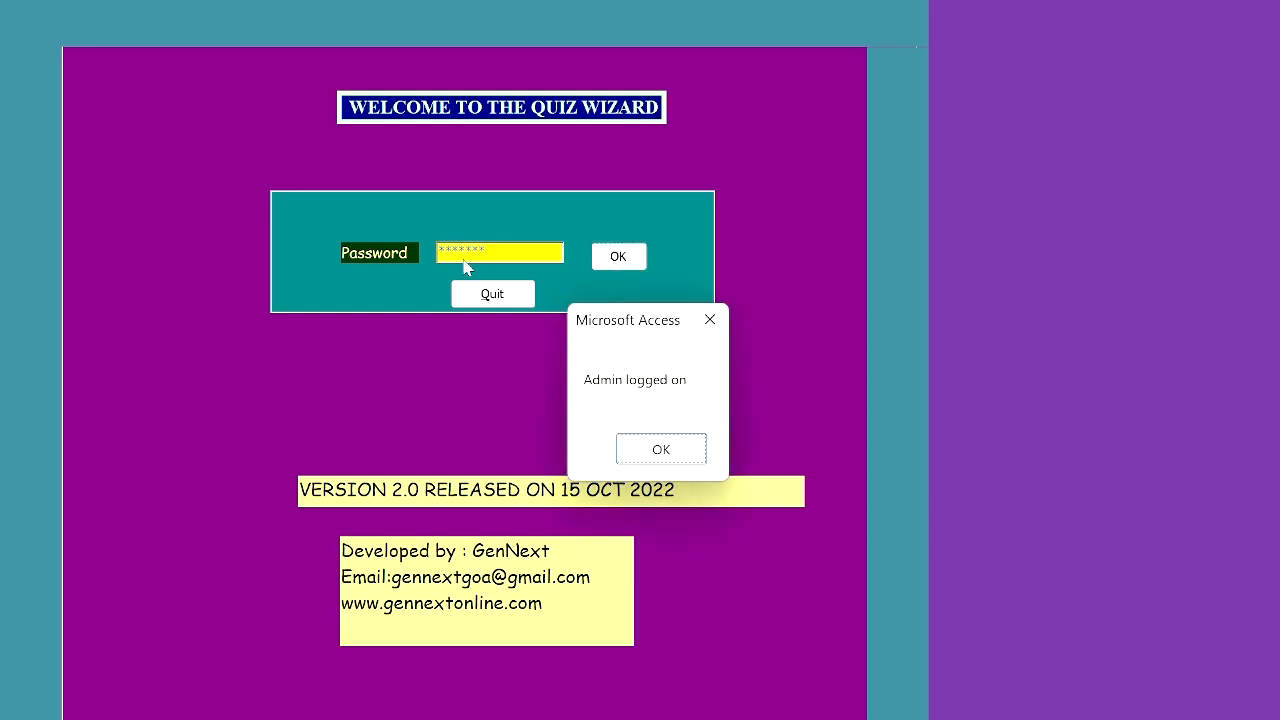
{"action": "key", "text": "Return"}
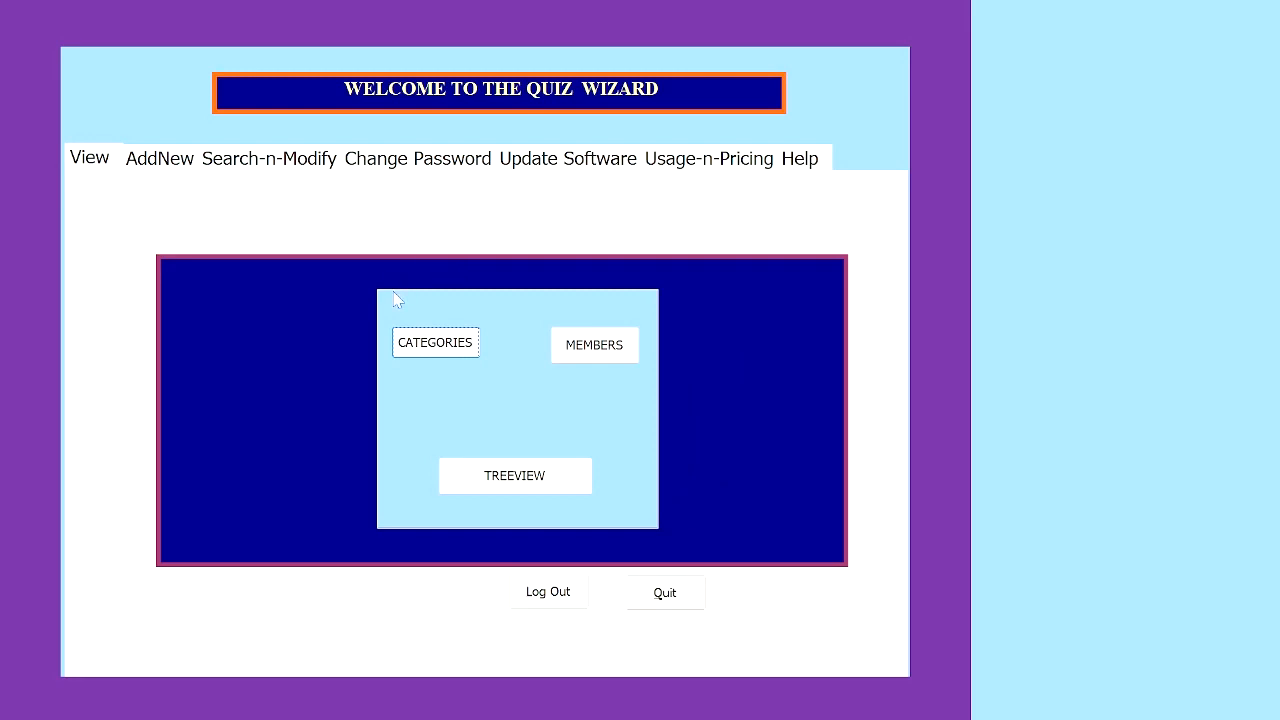
- View the category list, filter it to entities equal to MEMBER, and clear that filter
{"action": "left_click", "coordinate": [431, 345]}
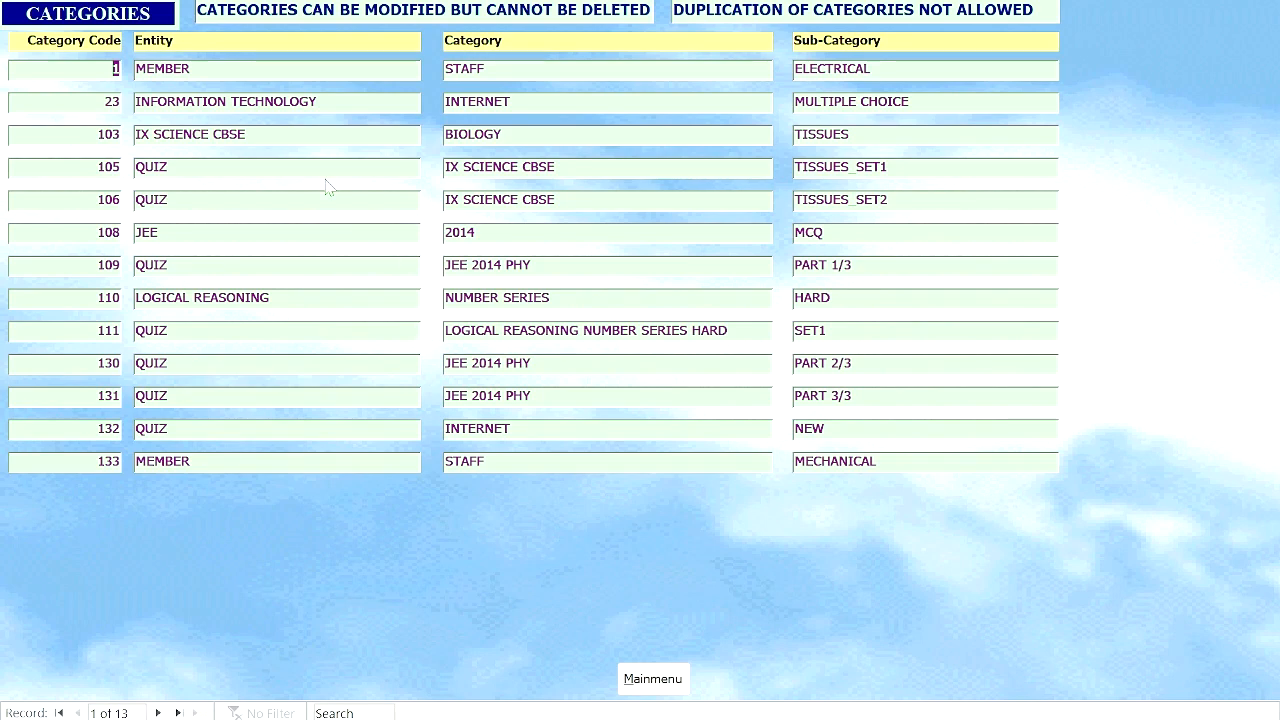
{"action": "left_click", "coordinate": [219, 70]}
{"action": "right_click", "coordinate": [218, 74]}
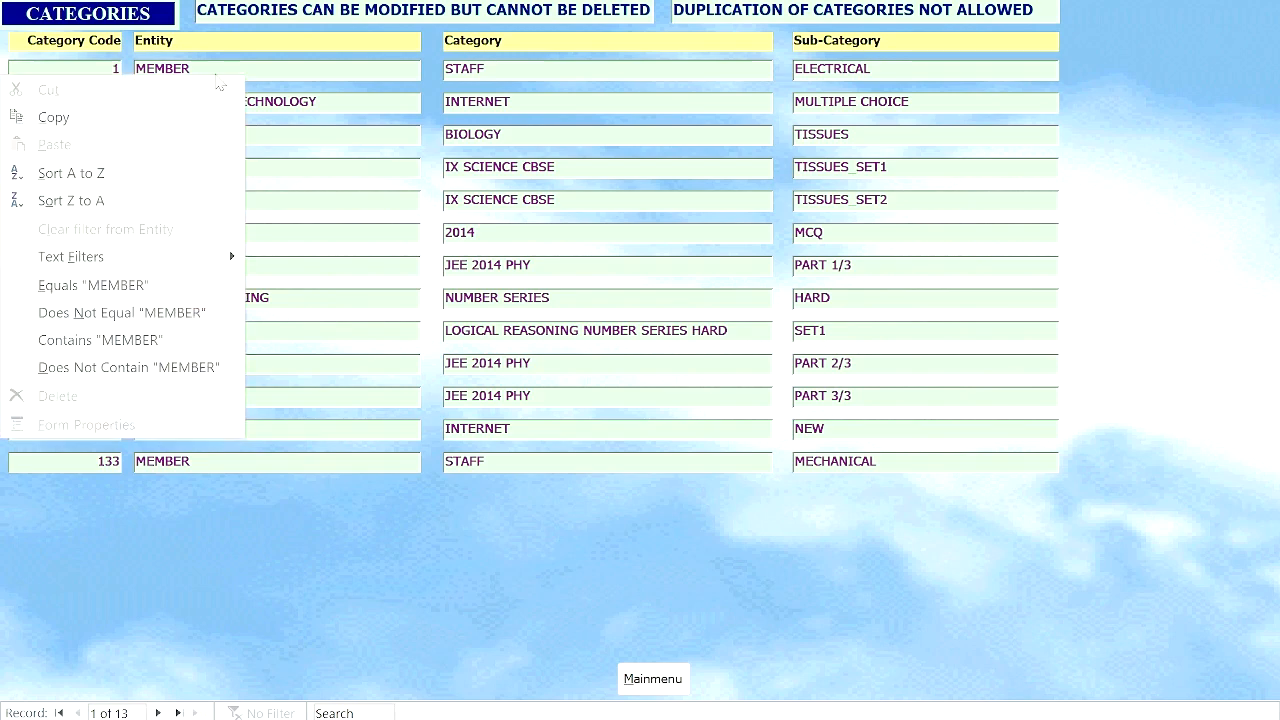
{"action": "left_click", "coordinate": [172, 290]}
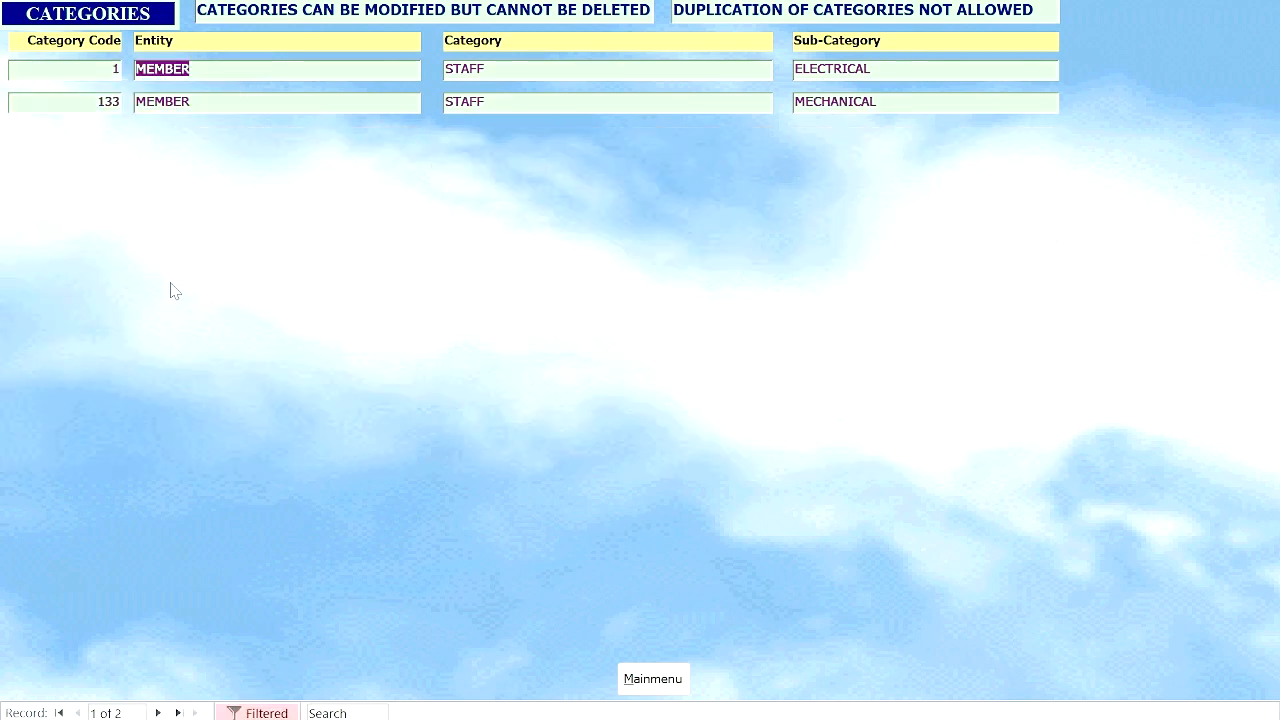
{"action": "right_click", "coordinate": [234, 76]}
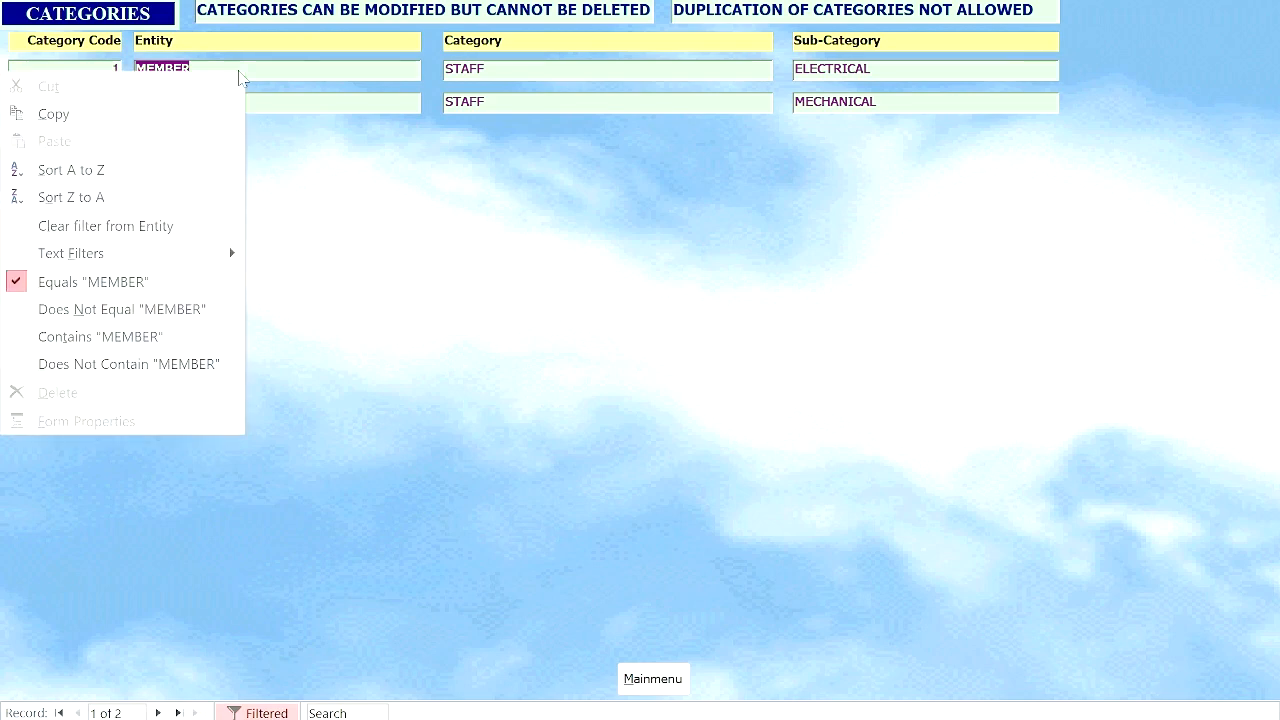
{"action": "left_click", "coordinate": [170, 228]}
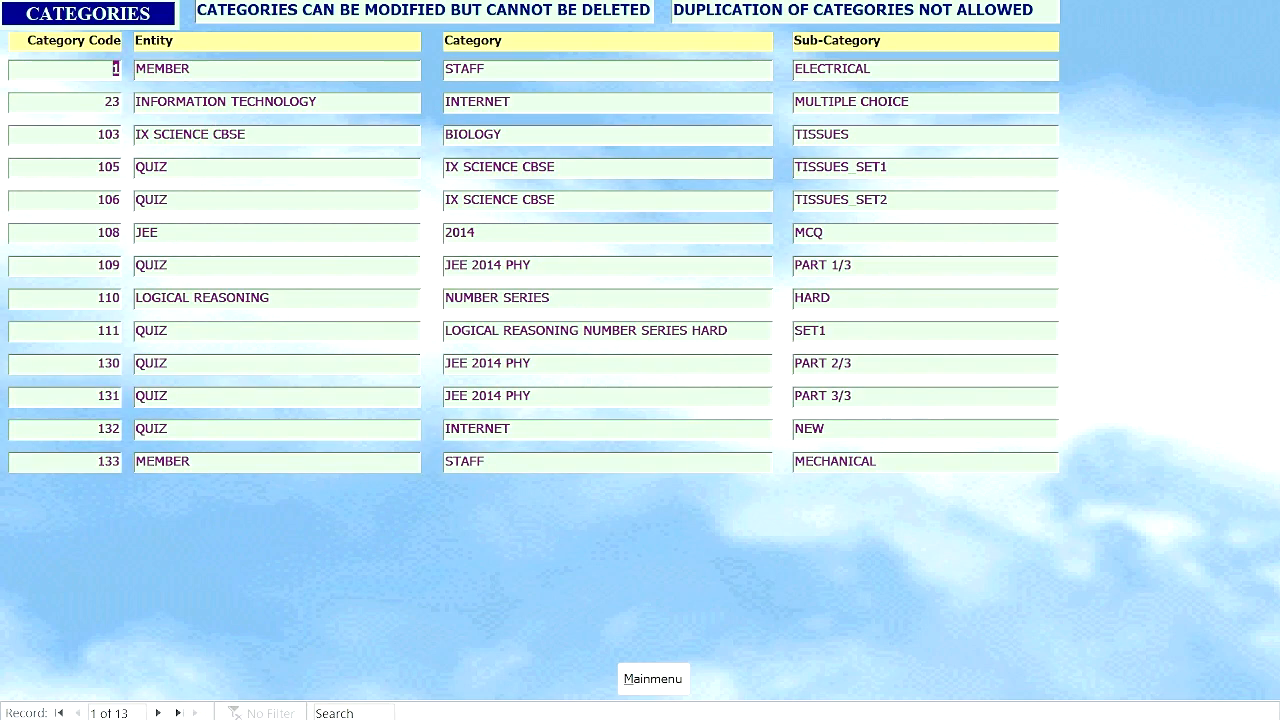
- Filter the categories to entities equal to QUIZ and clear the entity filter
{"action": "right_click", "coordinate": [186, 170]}
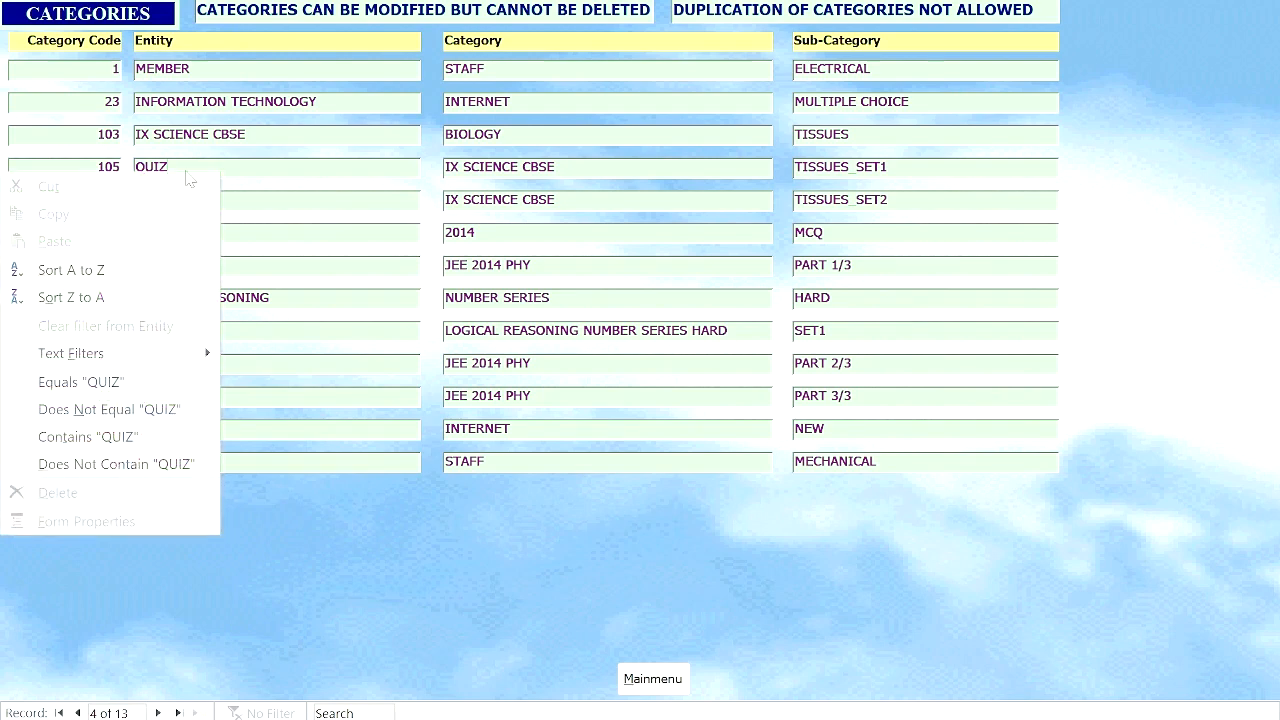
{"action": "left_click", "coordinate": [165, 378]}
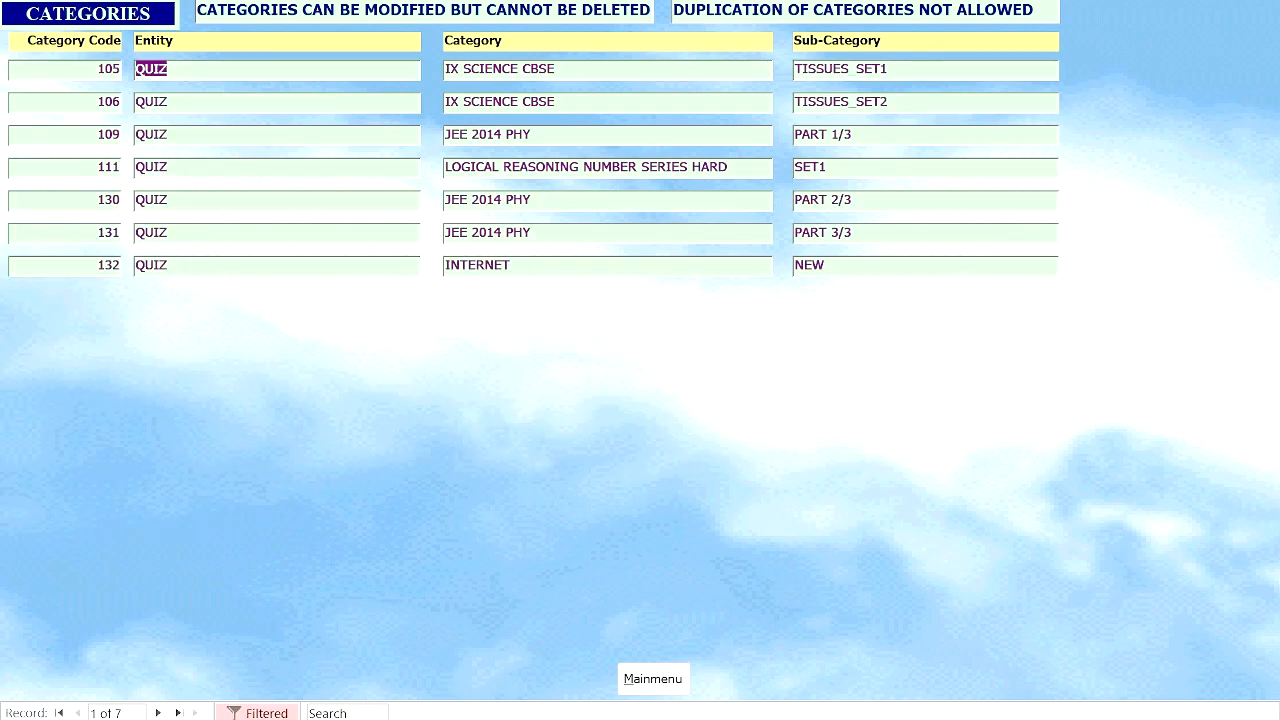
{"action": "right_click", "coordinate": [220, 74]}
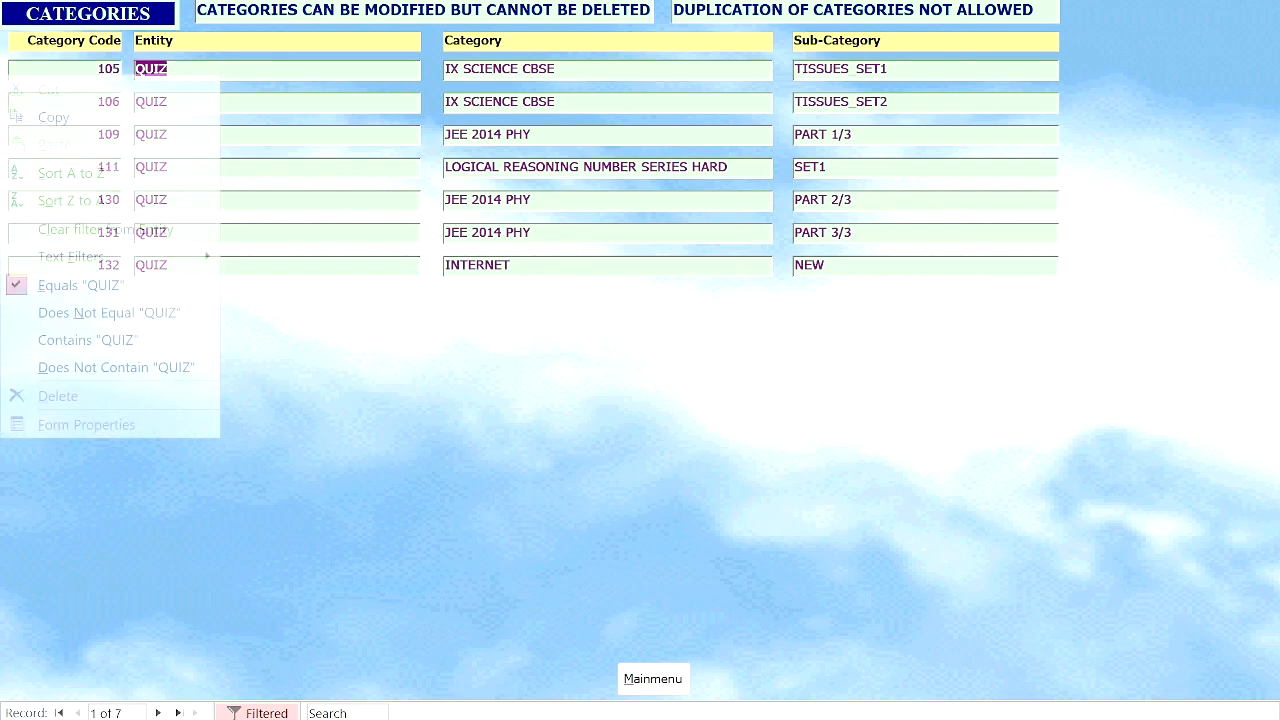
{"action": "left_click", "coordinate": [143, 229]}
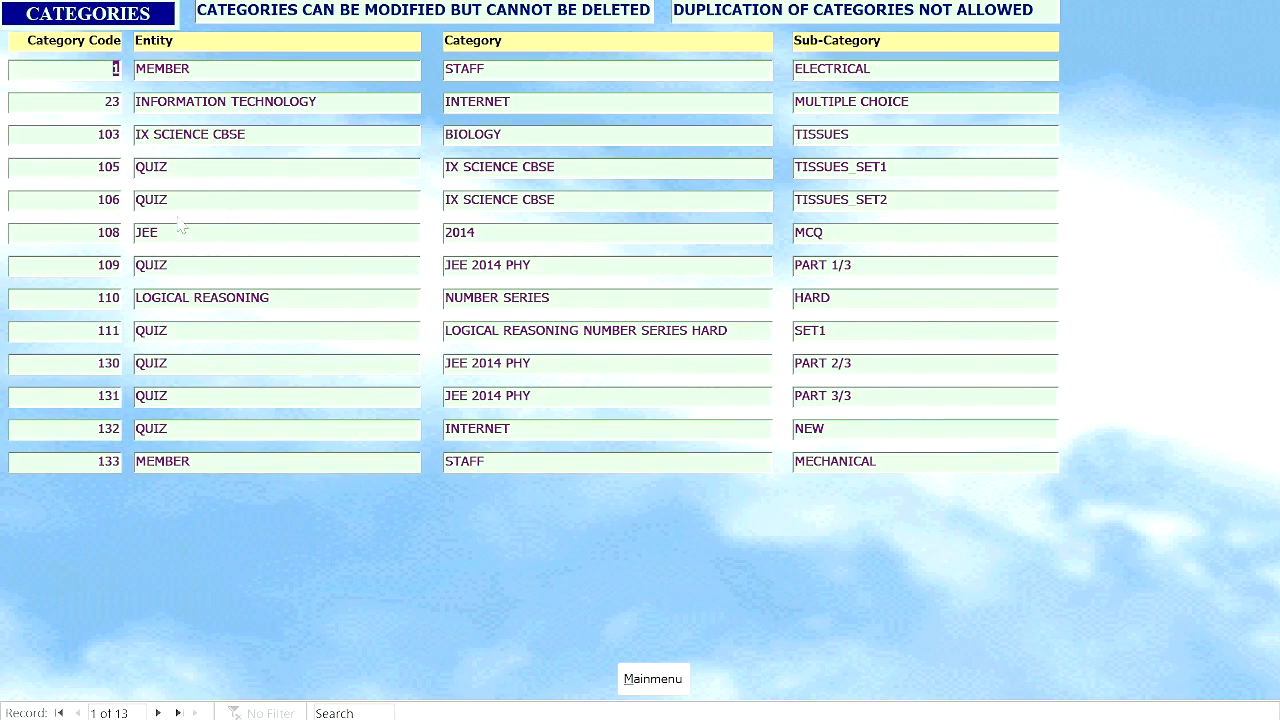
- Filter out the categories whose entity is QUIZ or MEMBER, and return to the main menu
{"action": "left_click", "coordinate": [152, 168]}
{"action": "right_click", "coordinate": [152, 168]}
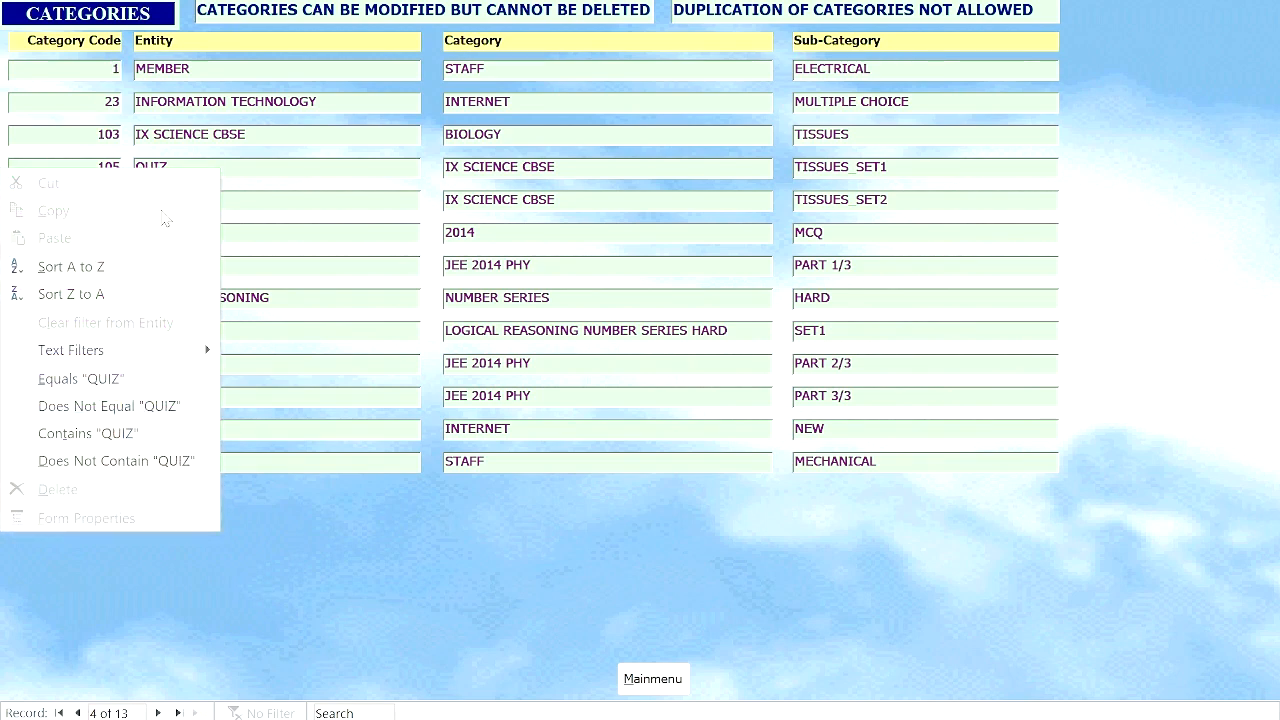
{"action": "left_click", "coordinate": [162, 406]}
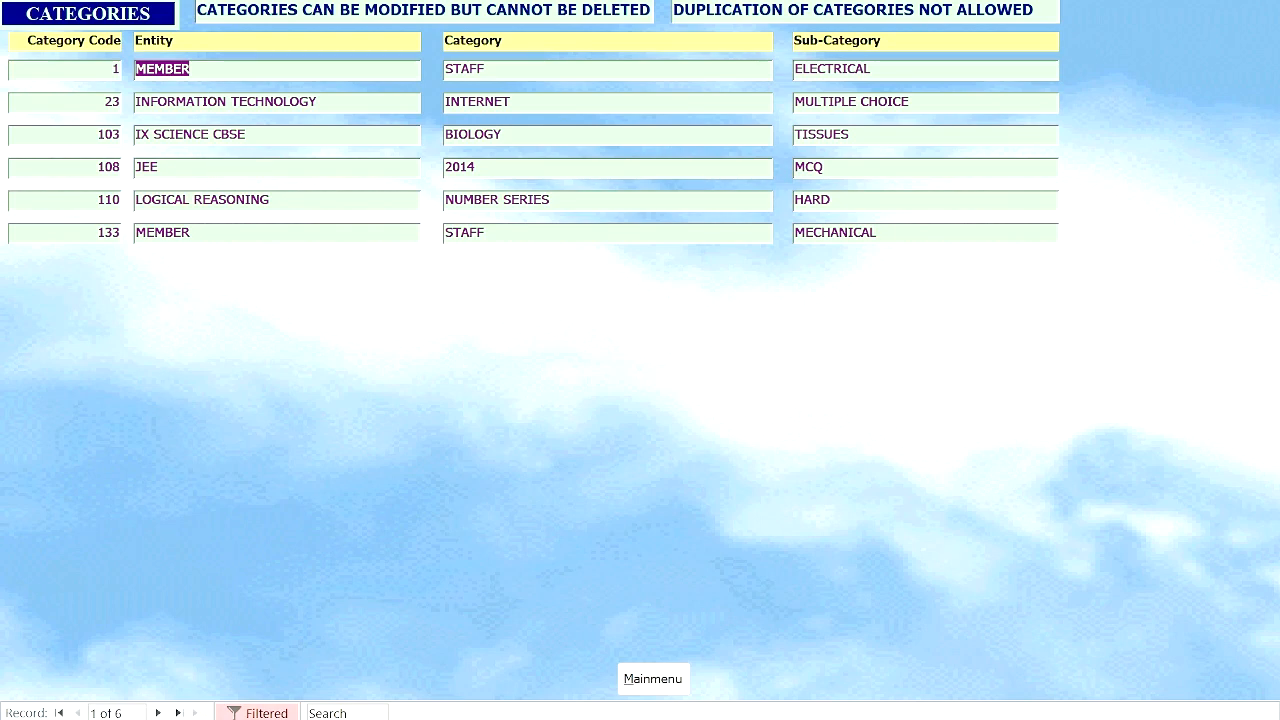
{"action": "right_click", "coordinate": [207, 72]}
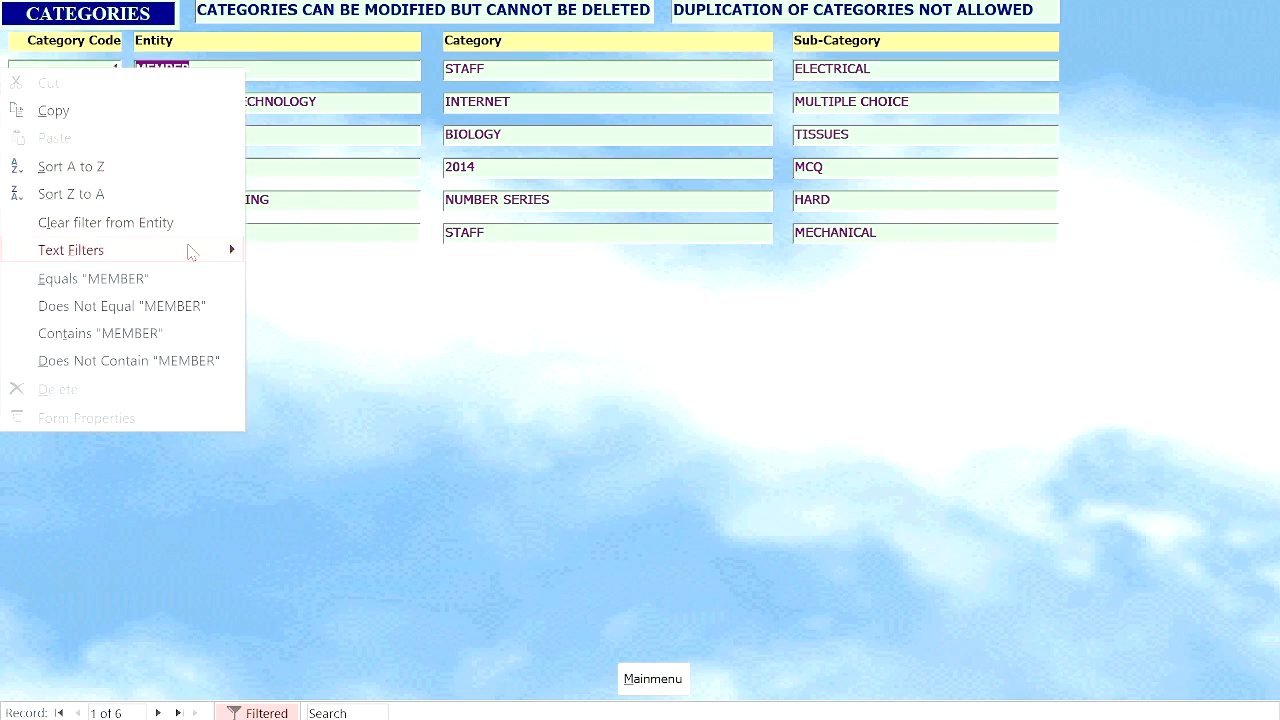
{"action": "left_click", "coordinate": [178, 308]}
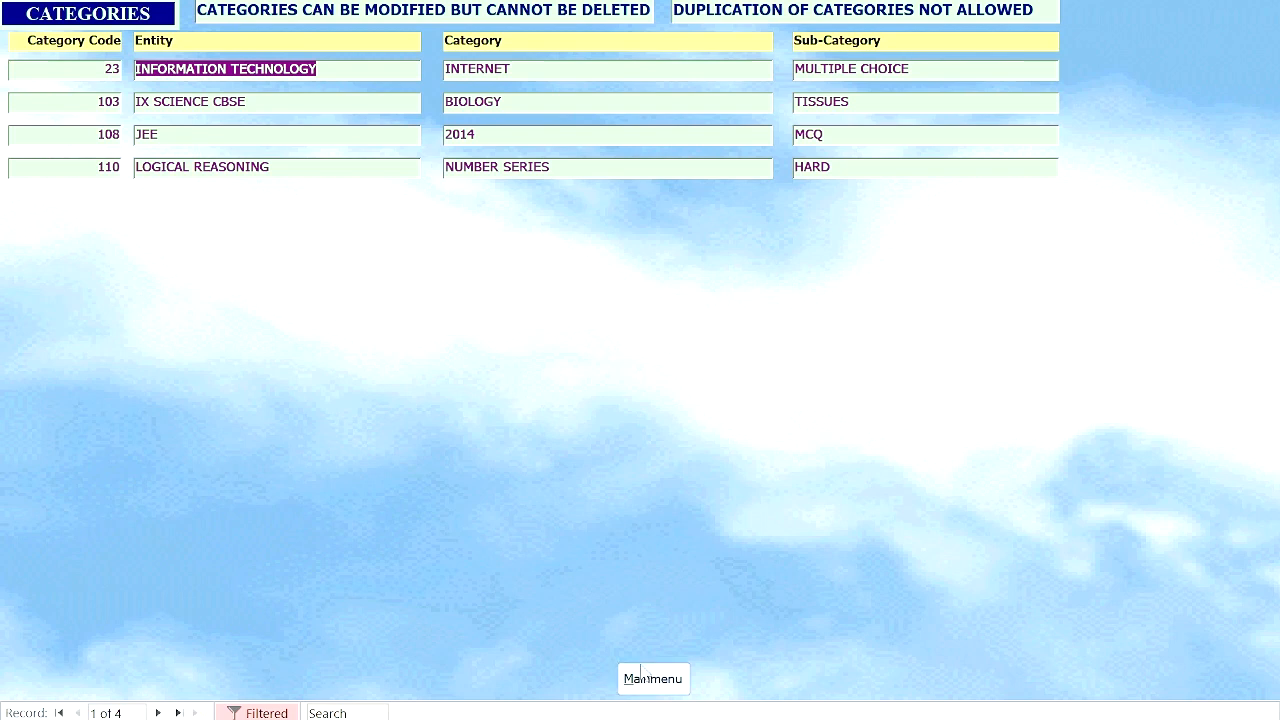
{"action": "left_click", "coordinate": [641, 675]}
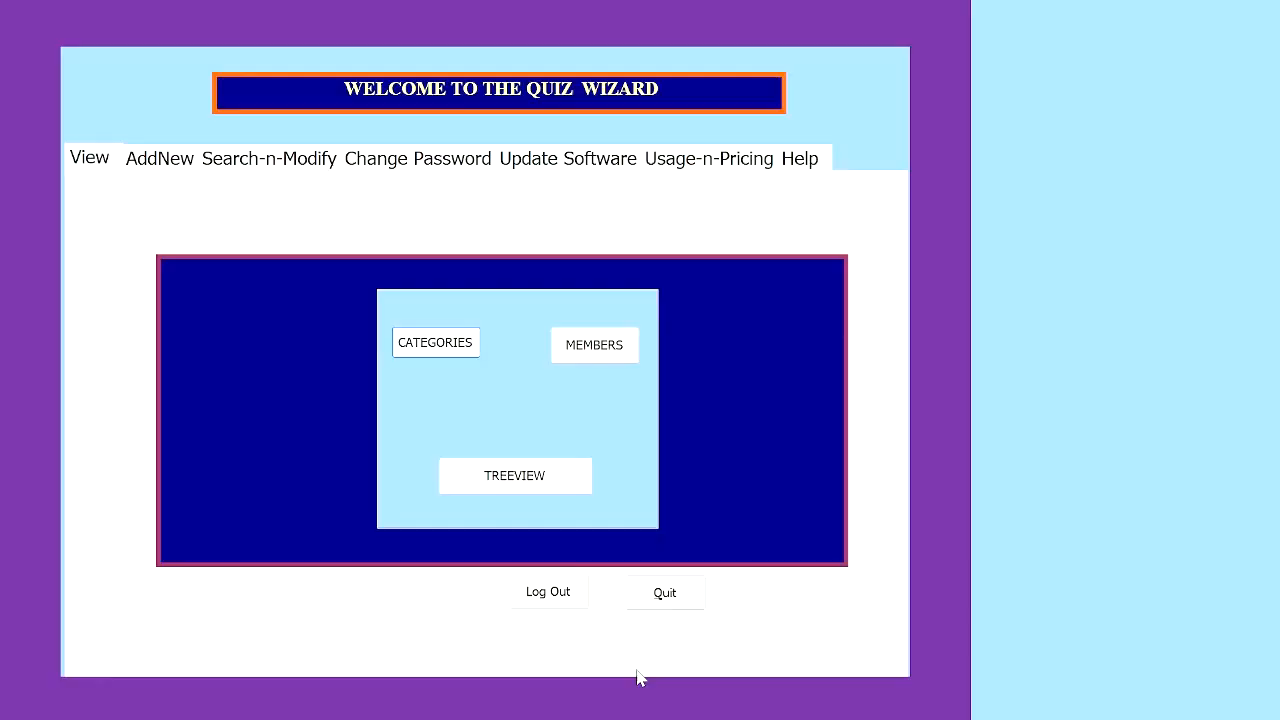
- Open the treeview and show the questions for entity JEE, category 2014, sub-category MCQ
{"action": "left_click", "coordinate": [516, 477]}
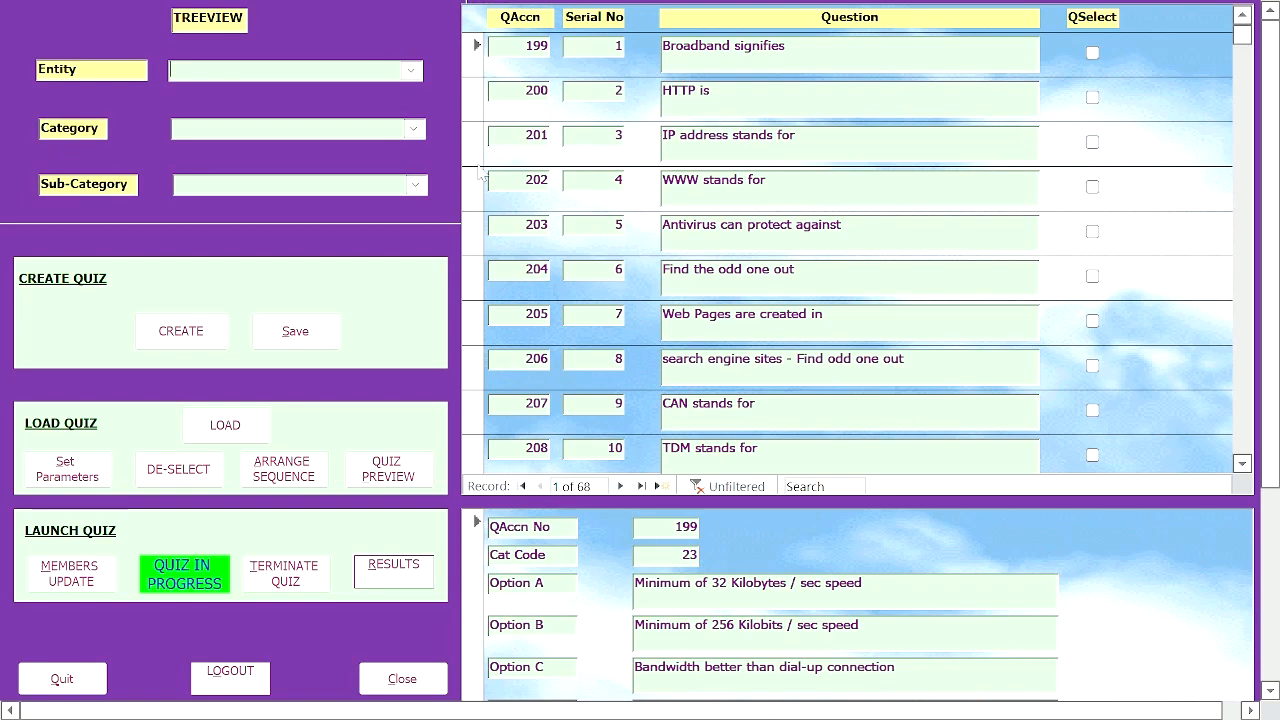
{"action": "left_click", "coordinate": [410, 70]}
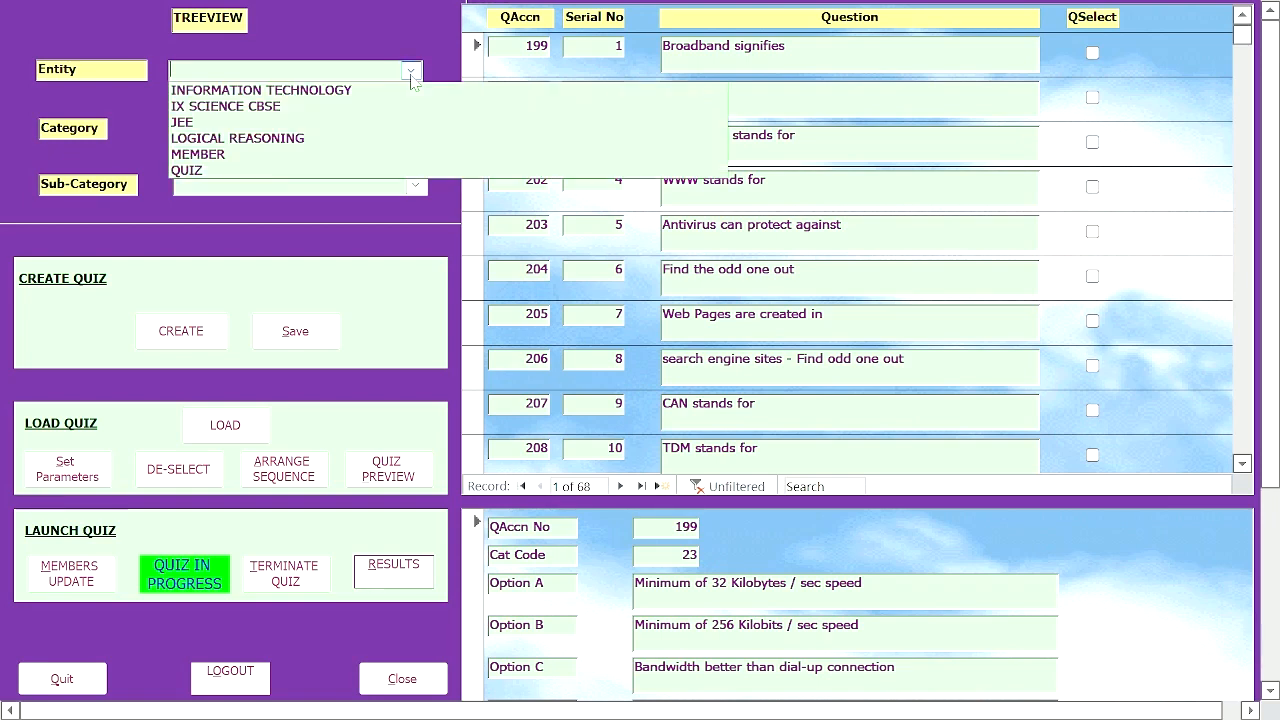
{"action": "left_click", "coordinate": [338, 122]}
{"action": "left_click", "coordinate": [414, 130]}
{"action": "left_click", "coordinate": [395, 148]}
{"action": "left_click", "coordinate": [414, 184]}
{"action": "left_click", "coordinate": [393, 206]}
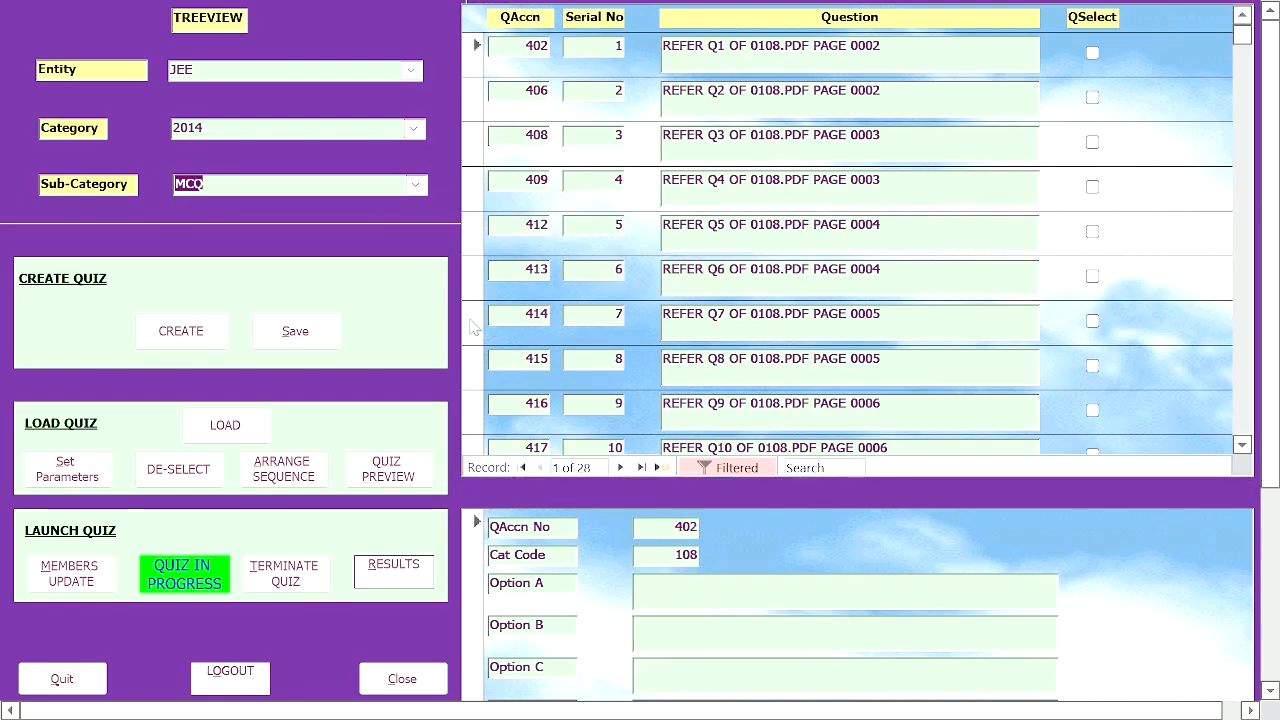
- Switch to Adobe Acrobat Reader, examine question 7 on page 5 of 108.pdf, and bring up 108A.pdf
{"action": "left_click", "coordinate": [470, 319]}
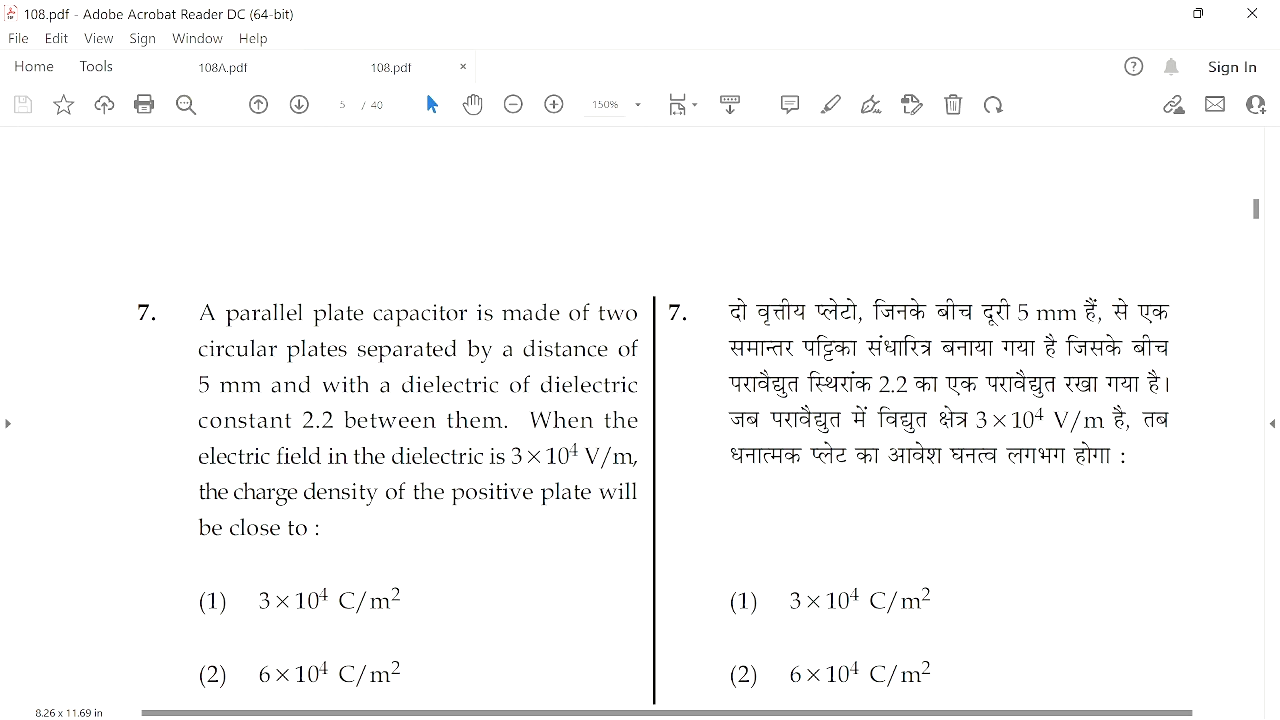
{"action": "left_click", "coordinate": [341, 101]}
{"action": "scroll", "coordinate": [467, 435], "scroll_direction": "down", "scroll_amount": 3}
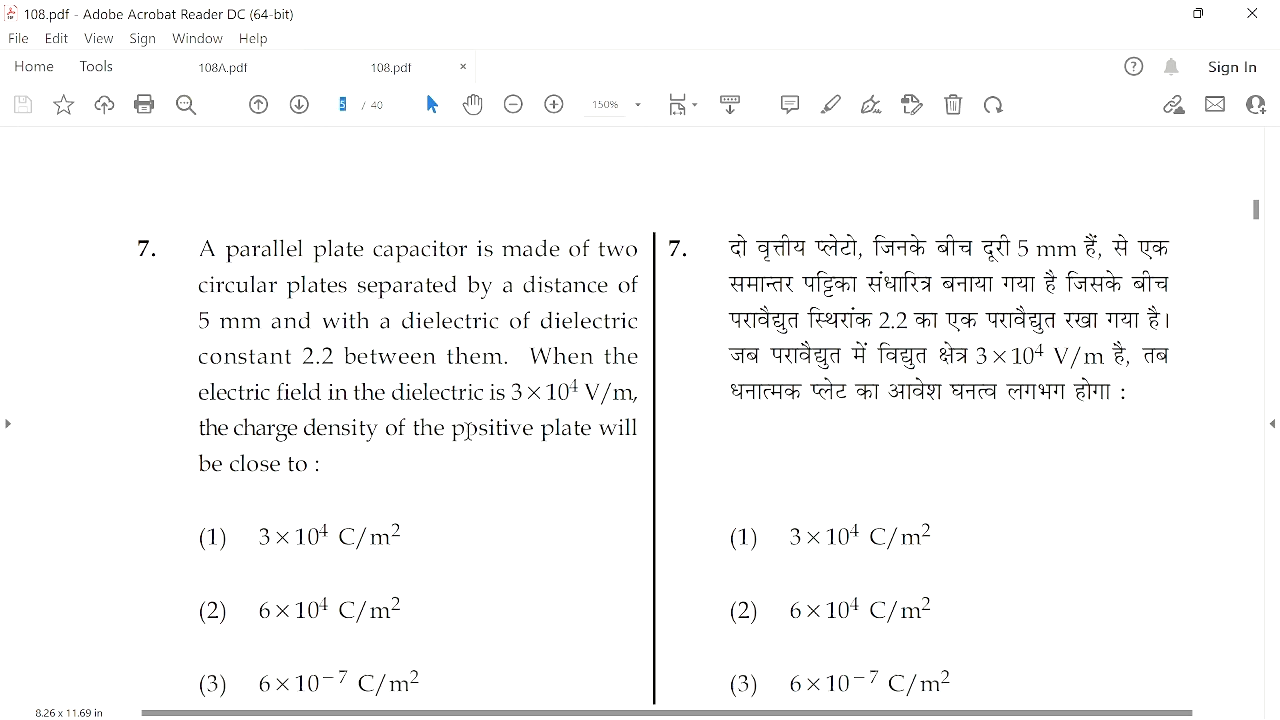
{"action": "left_click", "coordinate": [212, 66]}
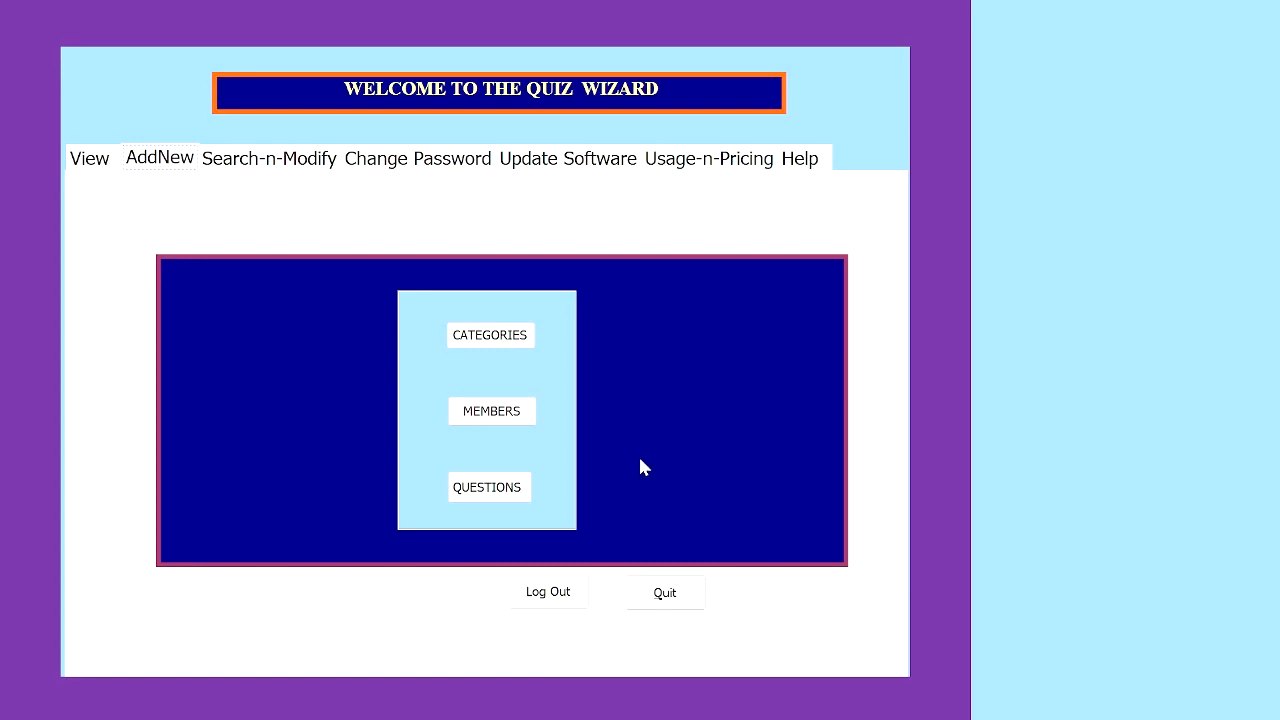
- Open the Quiz Wizard form for adding categories and display the available entity choices
{"action": "left_click", "coordinate": [507, 340]}
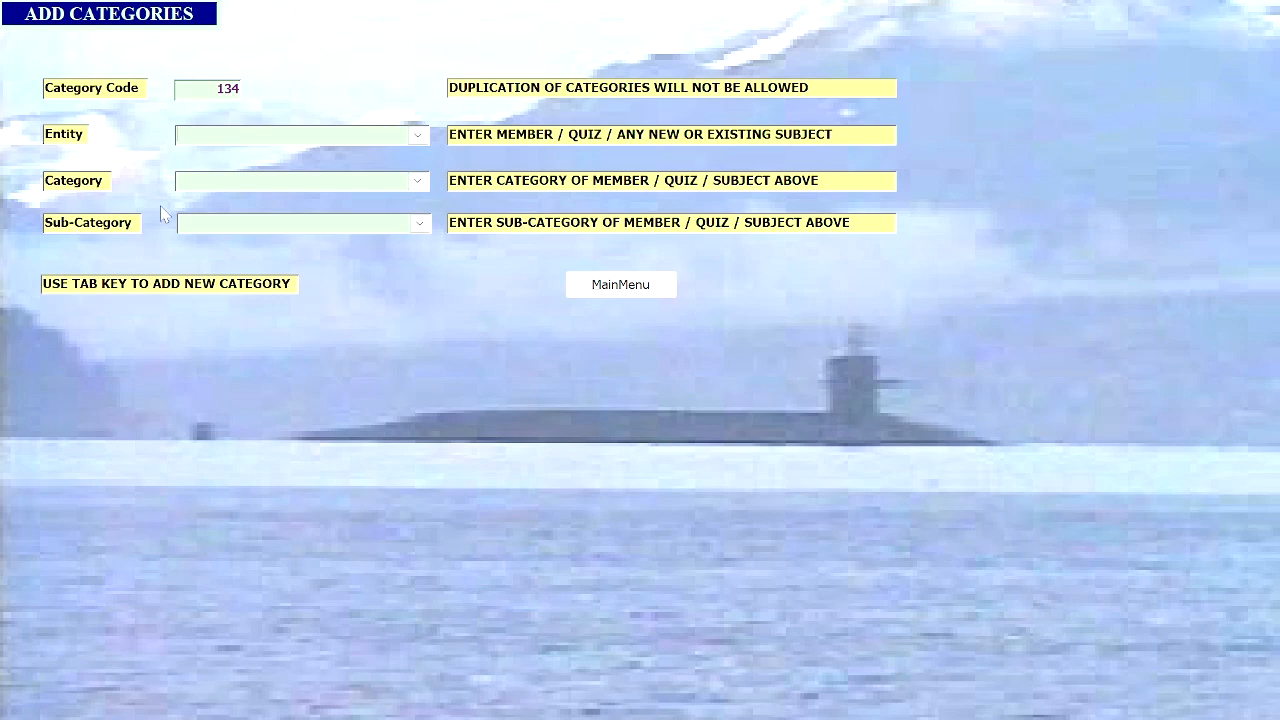
{"action": "left_click", "coordinate": [417, 137]}
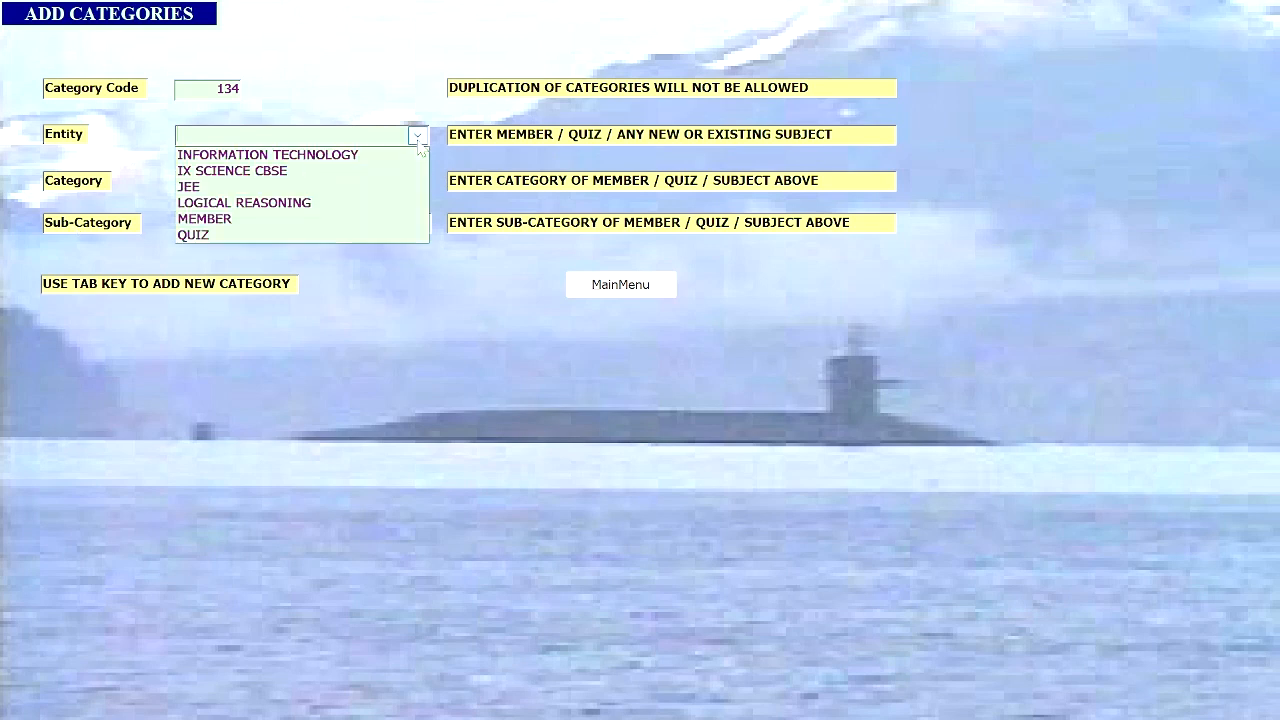
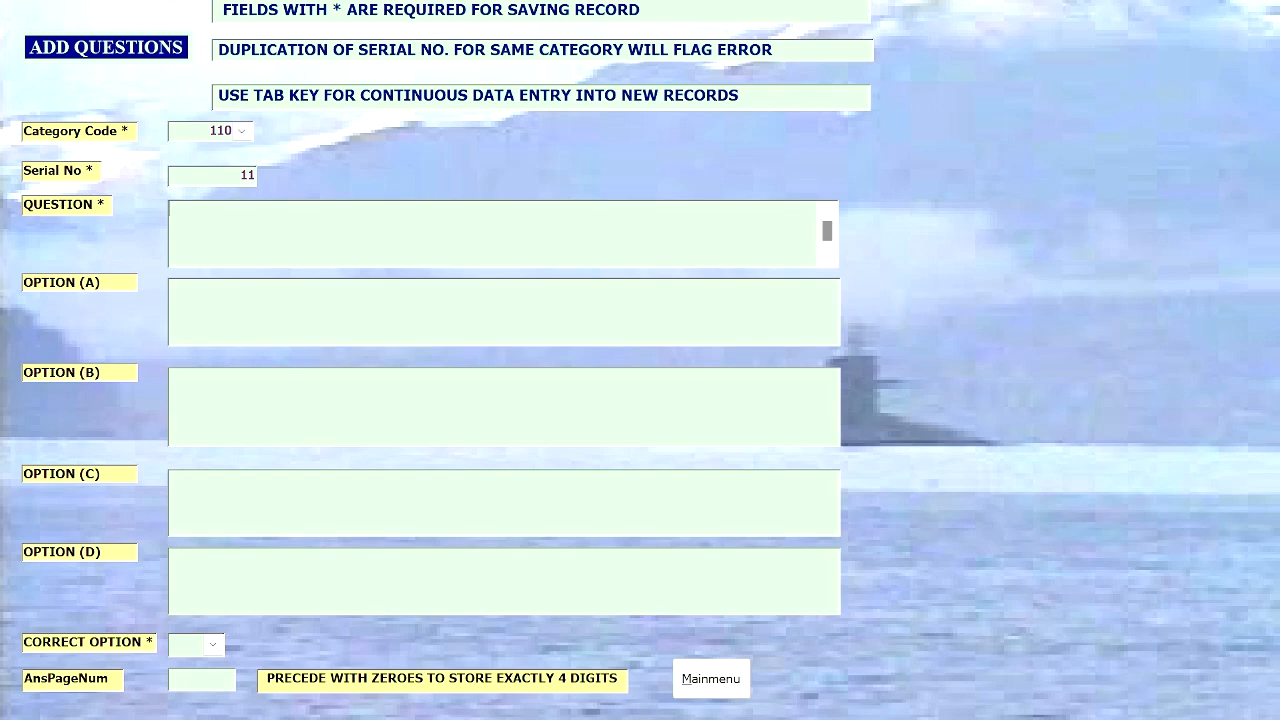
- Leave the question entry form for the main menu and open the form for adding members
{"action": "left_click", "coordinate": [711, 679]}
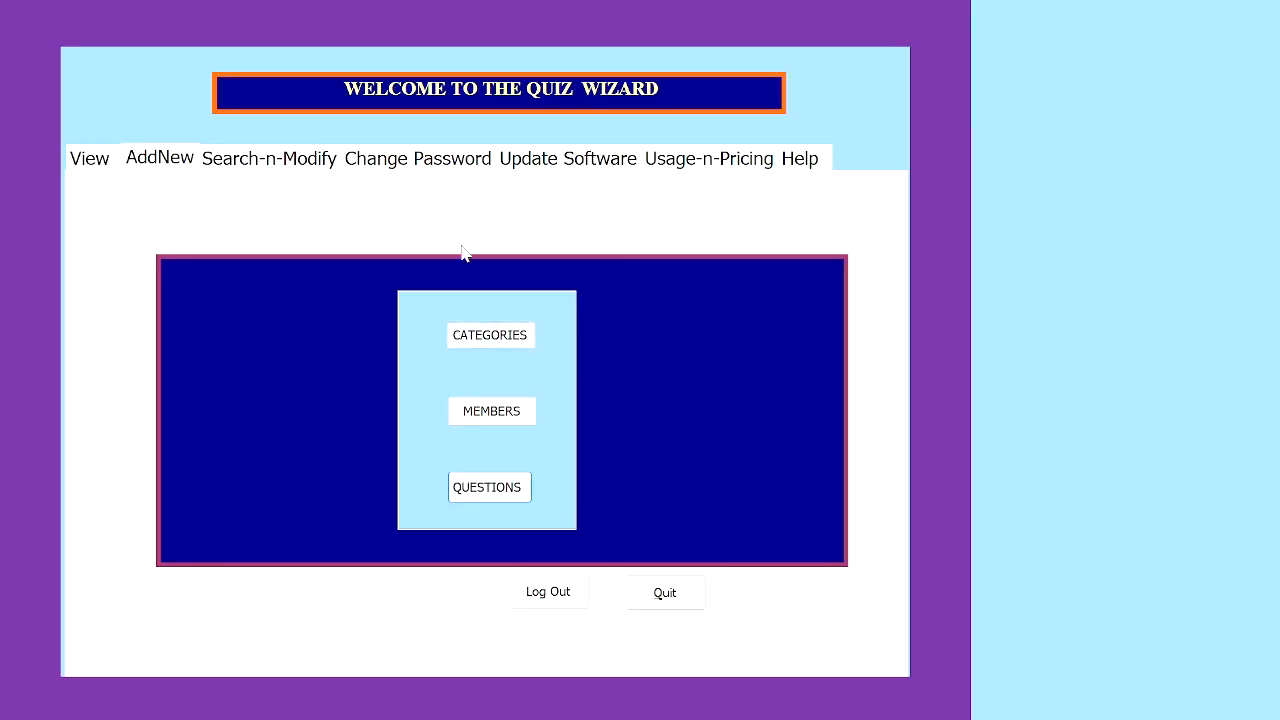
{"action": "left_click", "coordinate": [491, 415]}
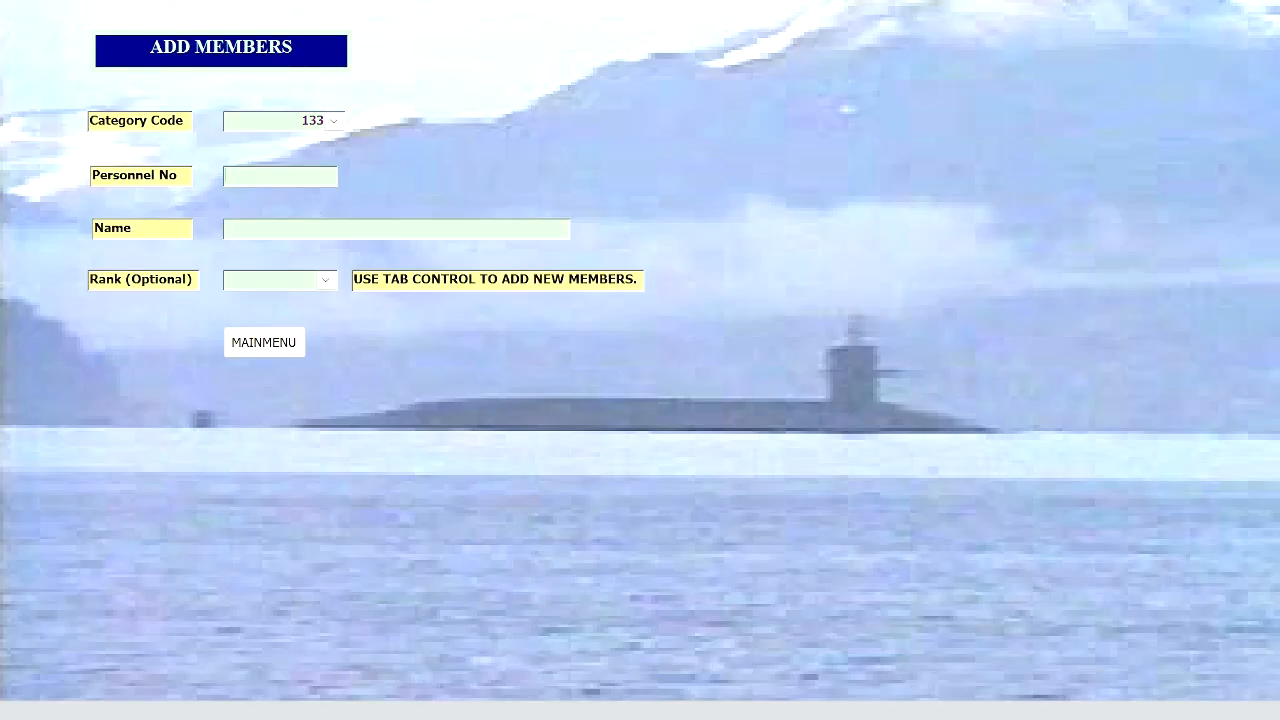
- Add a member under category code 133 by entering the personnel number and name, leaving the rank empty
{"action": "type", "text": "1"}
{"action": "type", "text": "BP"}
{"action": "left_click", "coordinate": [282, 348]}
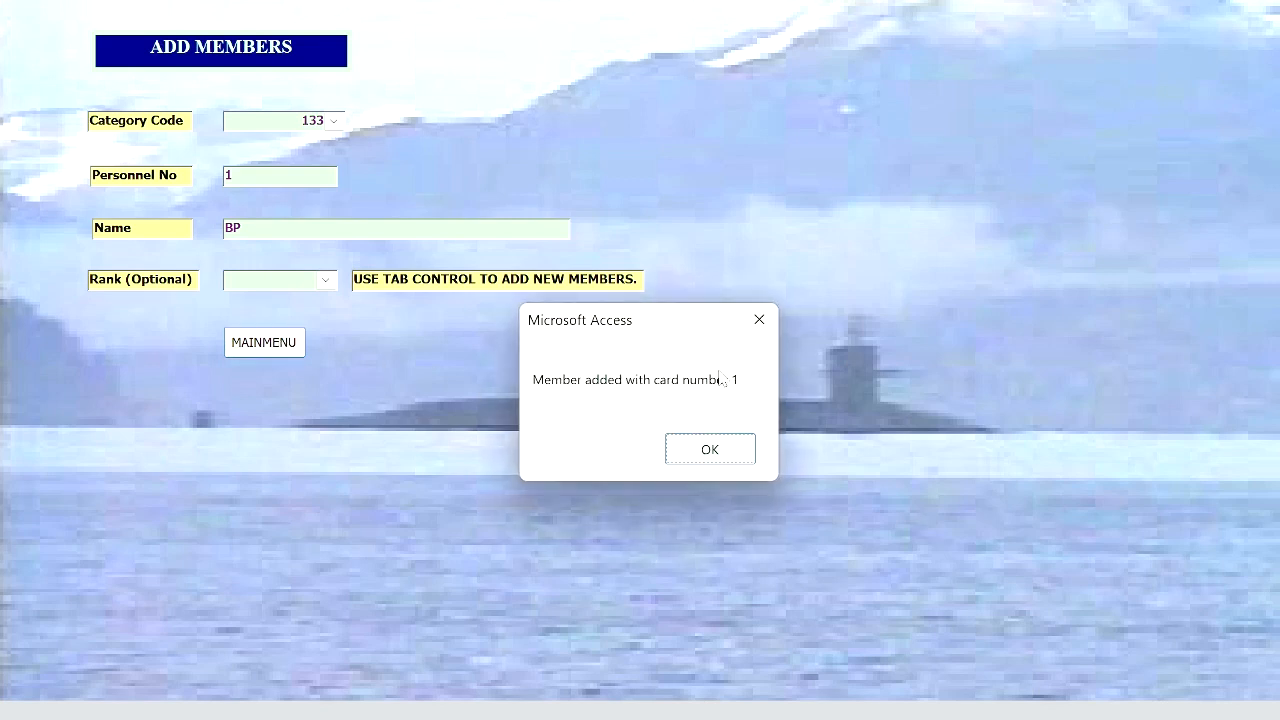
{"action": "left_click", "coordinate": [721, 456]}
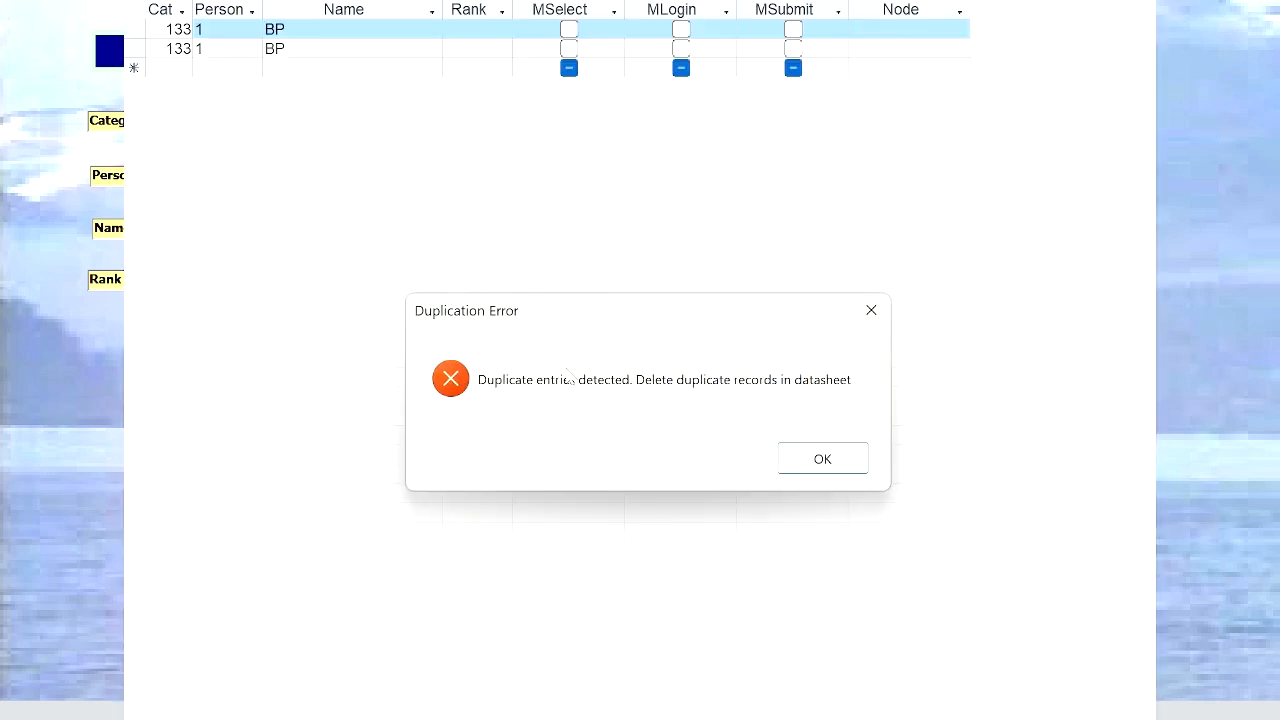
{"action": "left_click", "coordinate": [822, 459]}
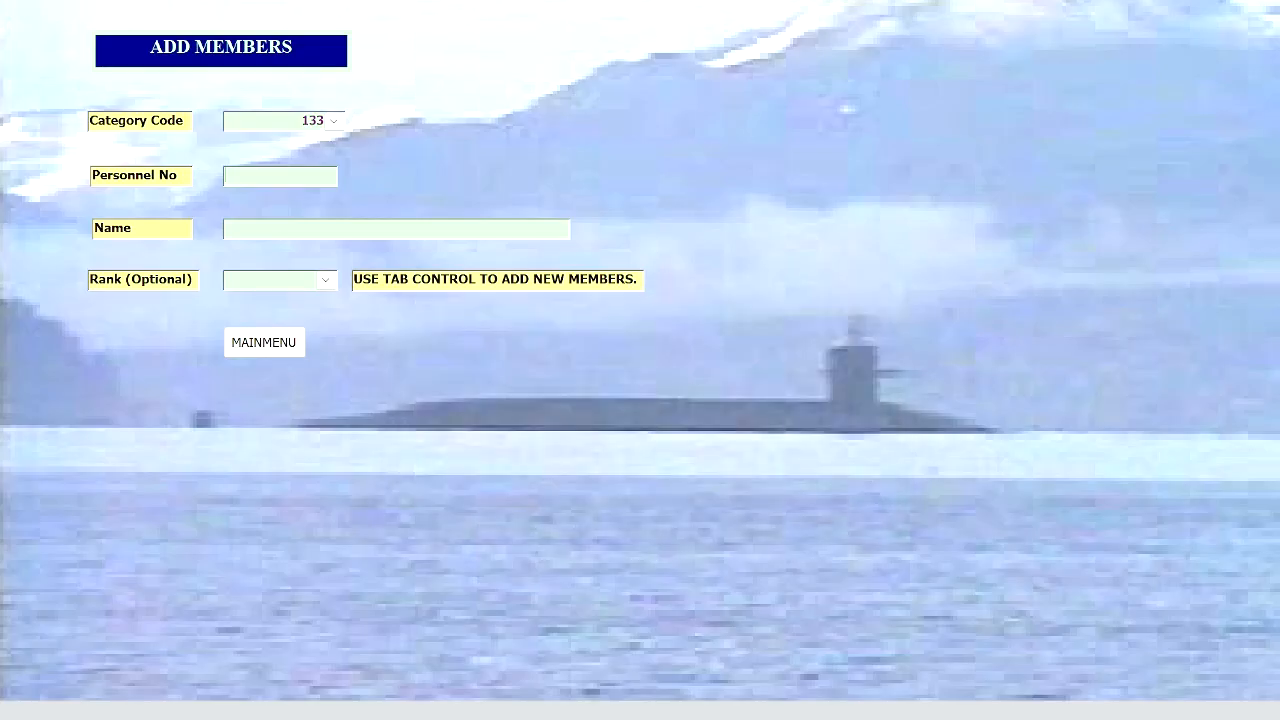
- Leave the member form for the main menu, deleting the first of the two duplicate member records in the datasheet
{"action": "key", "text": "alt+Tab"}
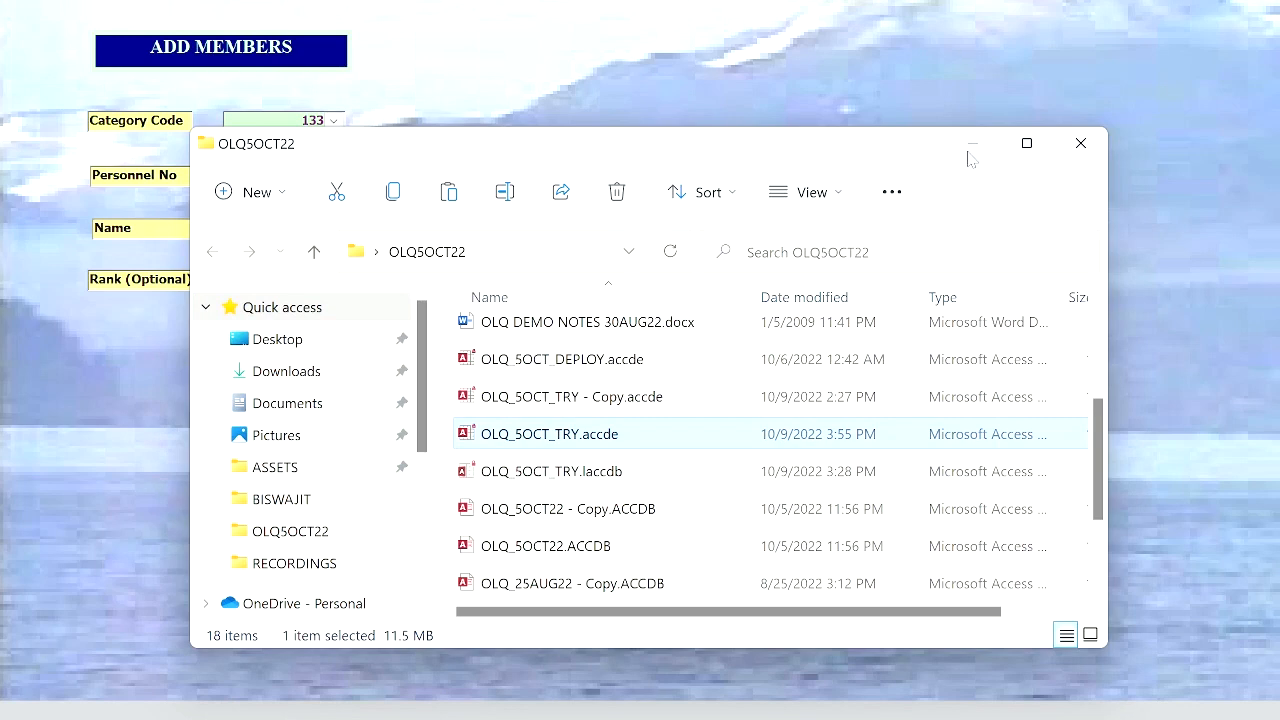
{"action": "left_click", "coordinate": [972, 148]}
{"action": "left_click", "coordinate": [255, 345]}
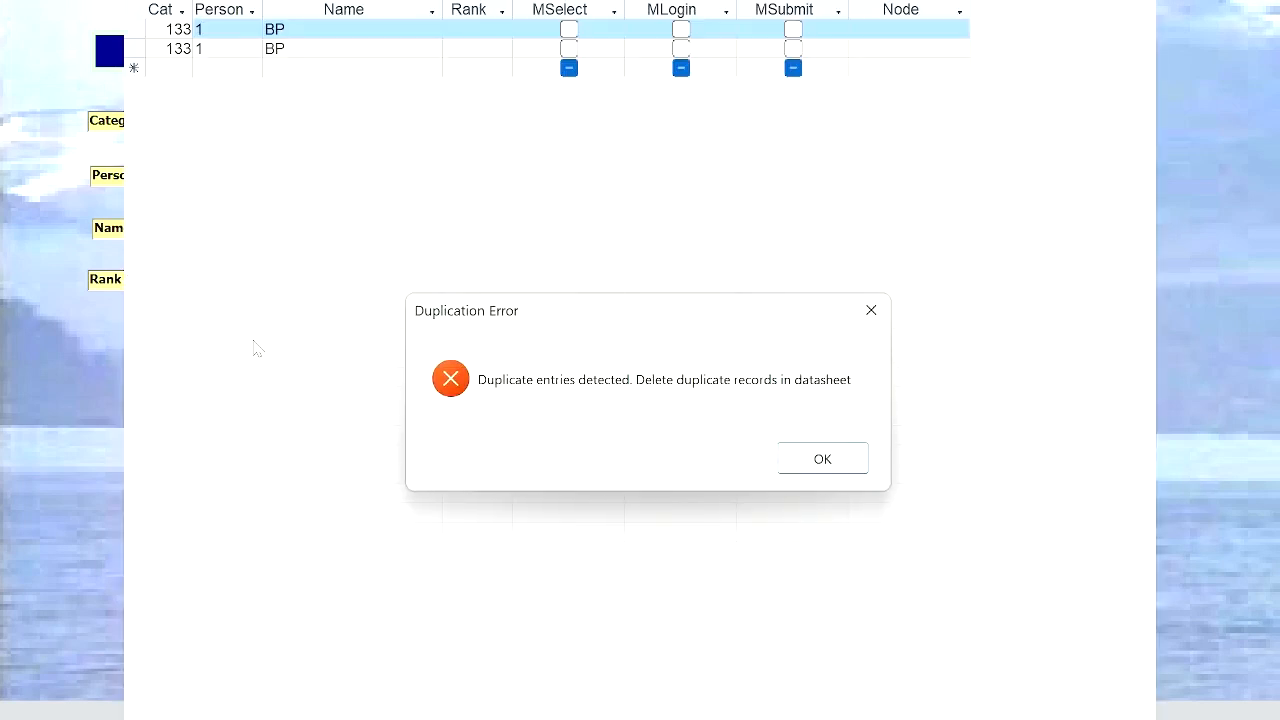
{"action": "left_click", "coordinate": [820, 459]}
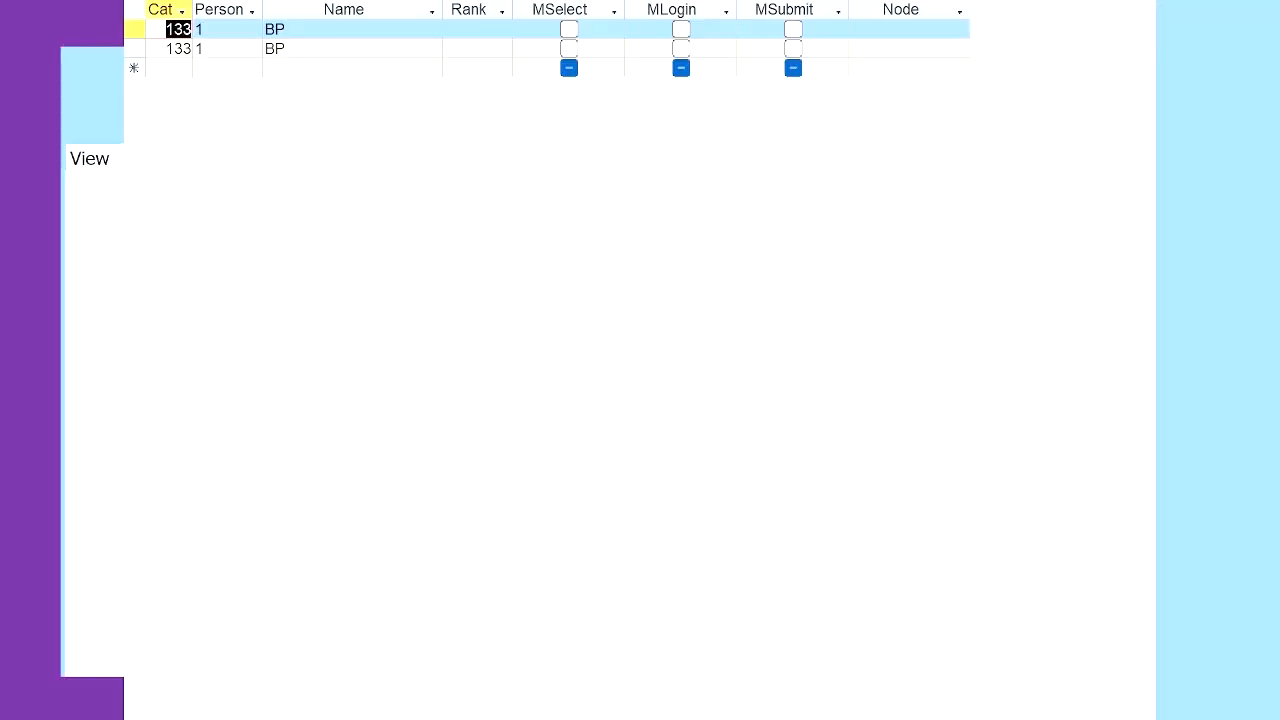
{"action": "left_click", "coordinate": [136, 29]}
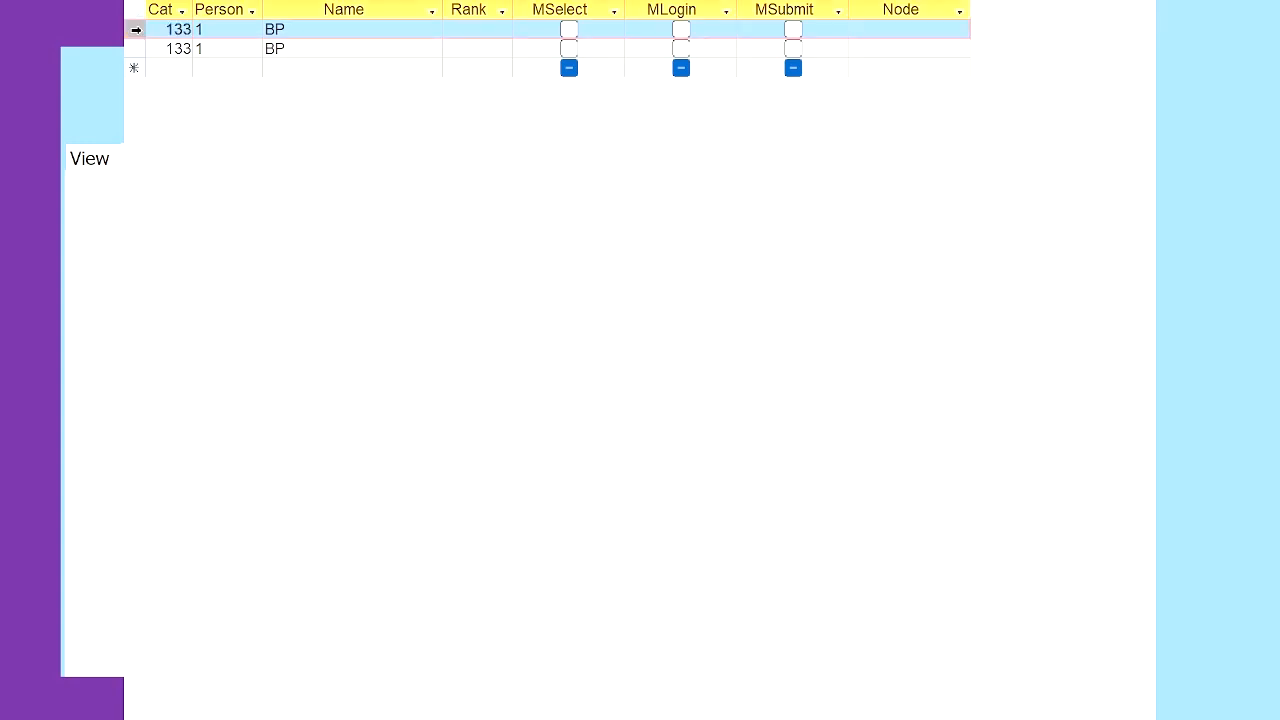
{"action": "right_click", "coordinate": [136, 29]}
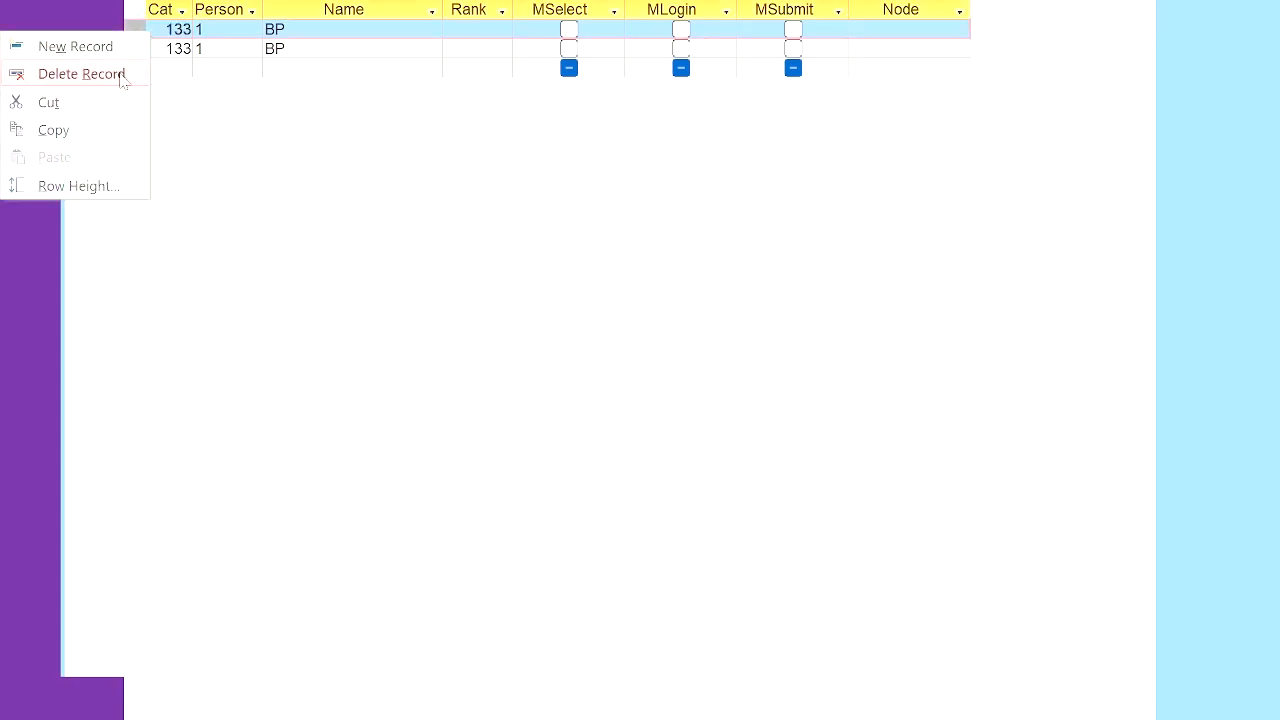
{"action": "left_click", "coordinate": [81, 74]}
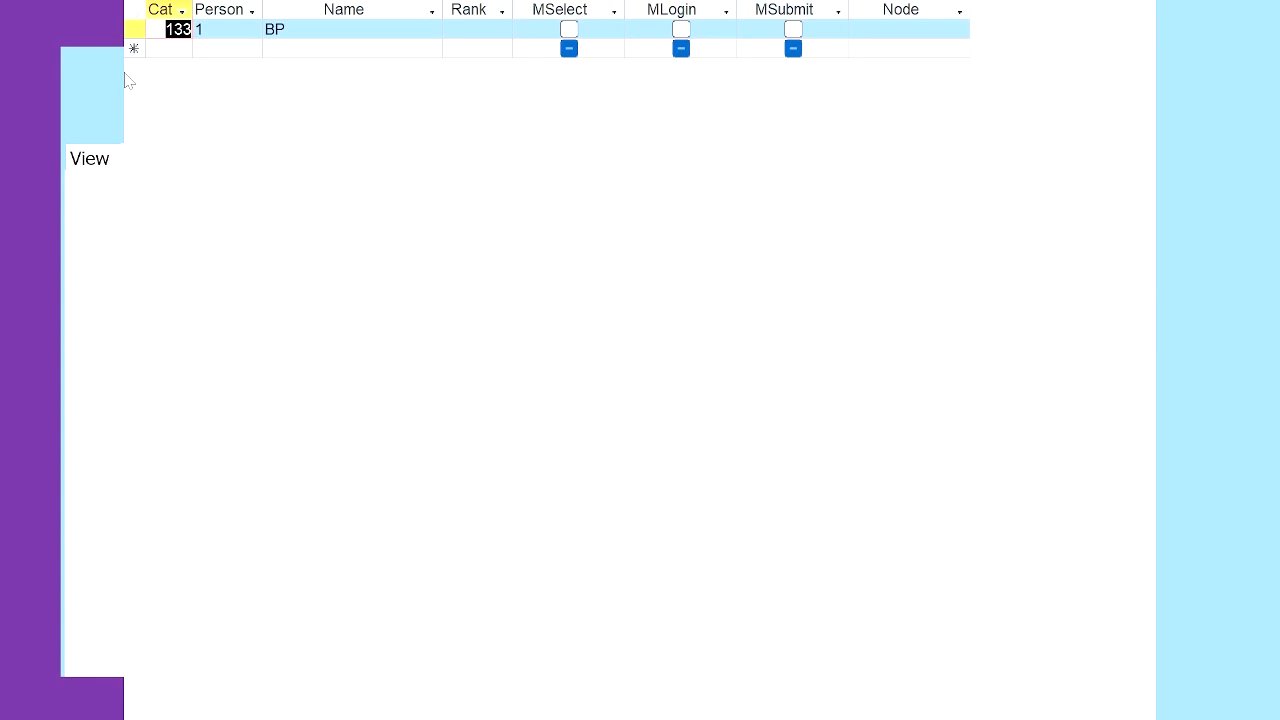
{"action": "key", "text": "ctrl+w"}
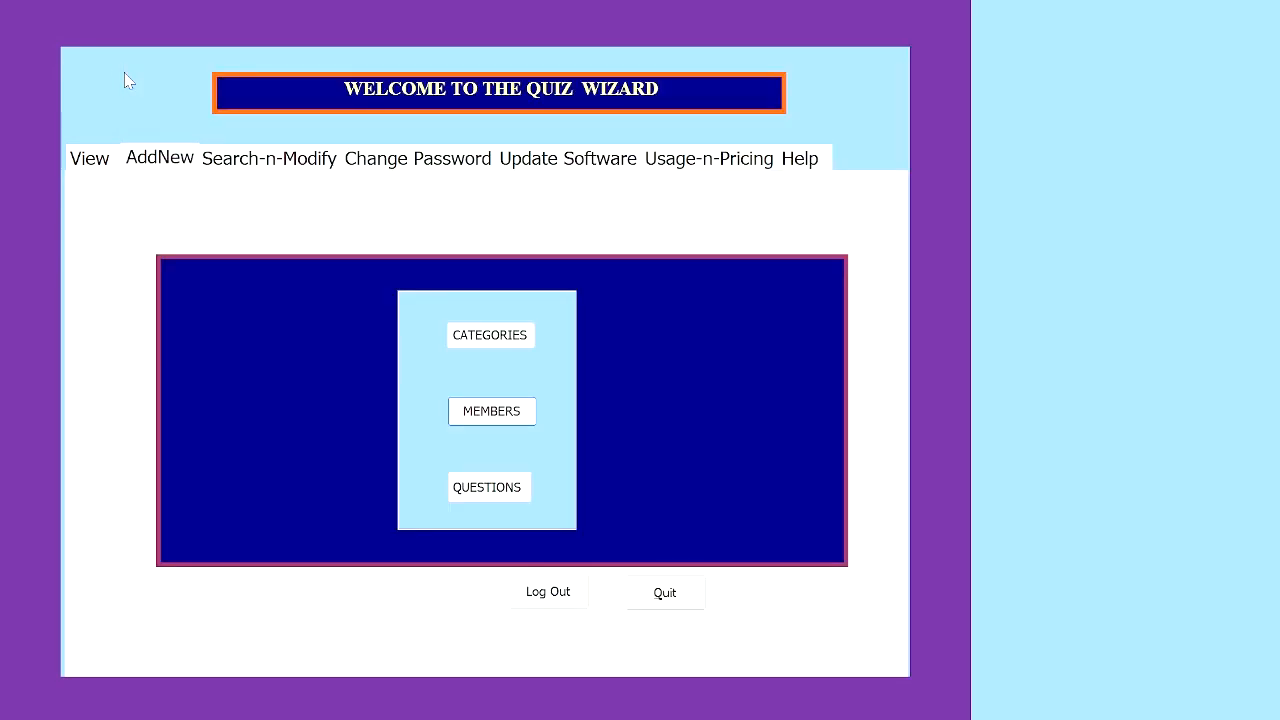
- Open the searchable list of members for modification and return to the main menu
{"action": "left_click", "coordinate": [272, 162]}
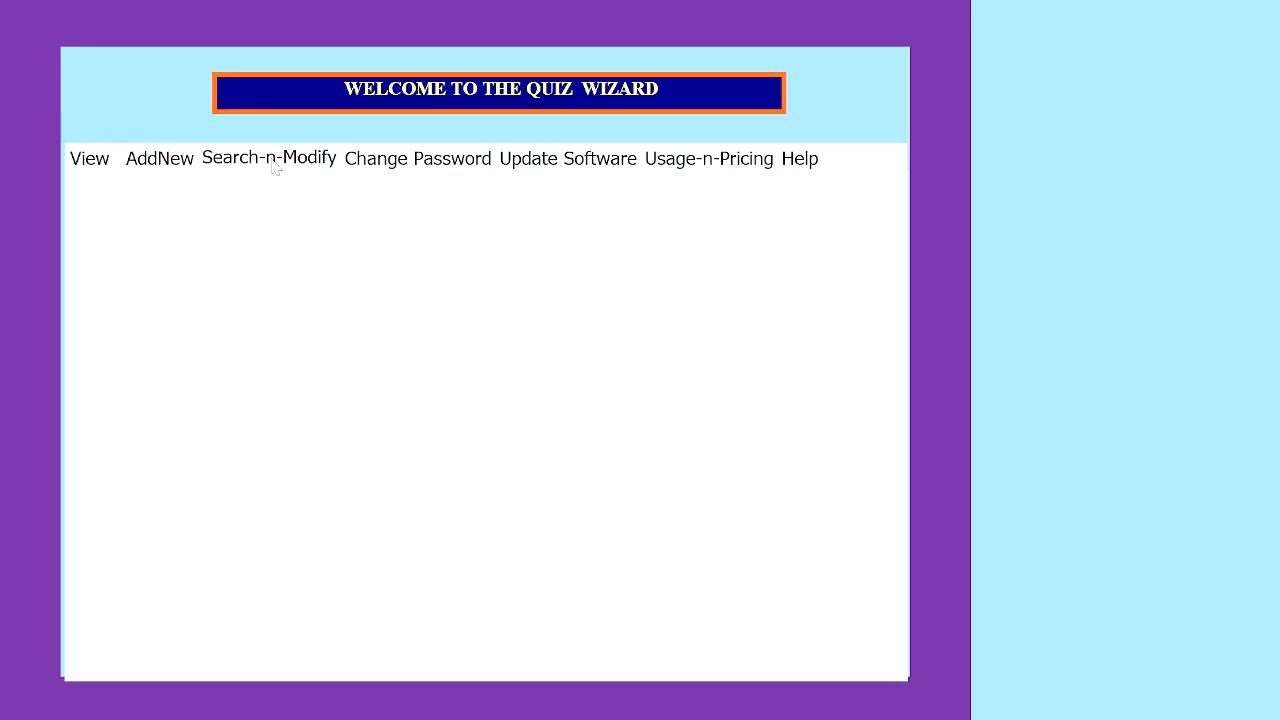
{"action": "left_click", "coordinate": [526, 412]}
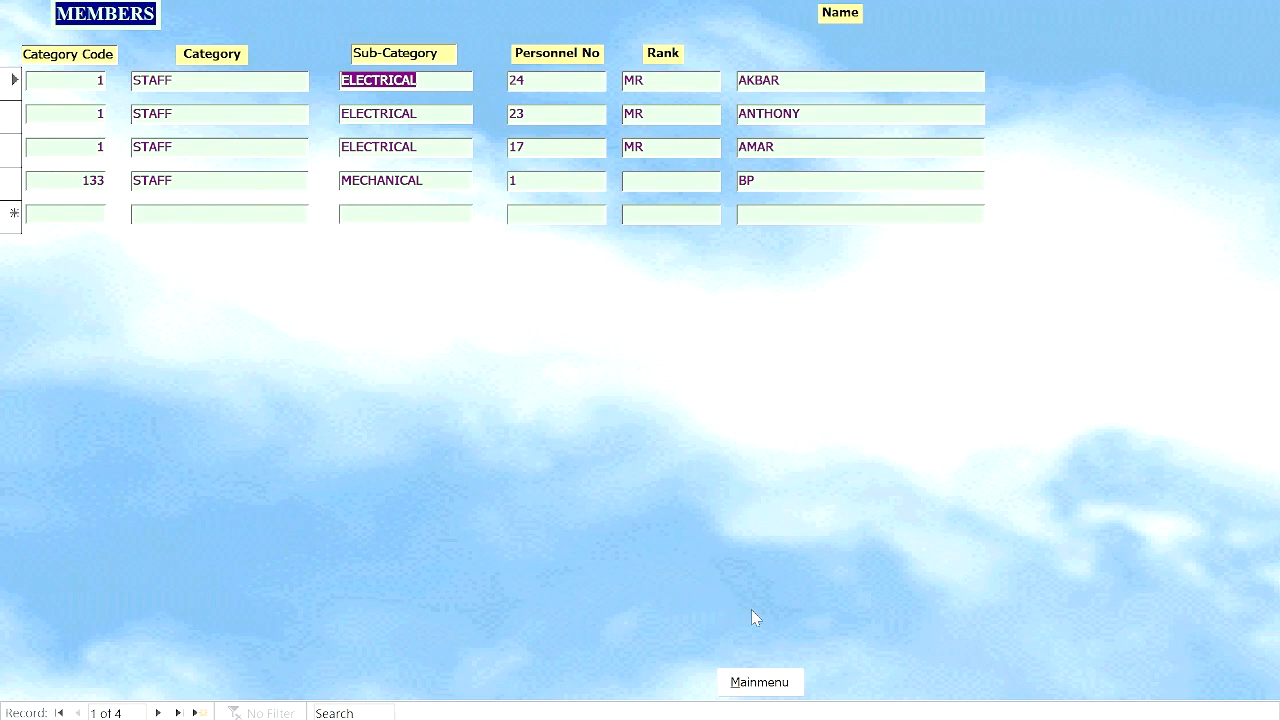
{"action": "left_click", "coordinate": [782, 687]}
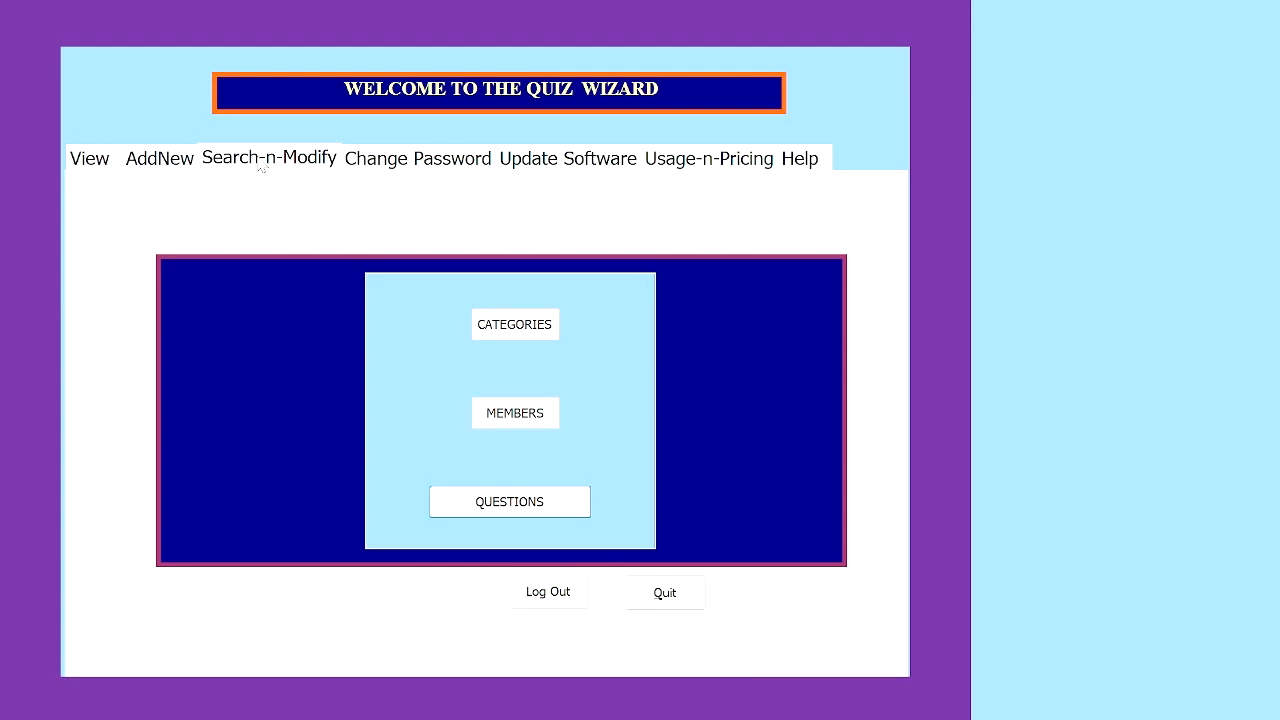
- Open the Modify Questions form and view the category 23 questions for Information Technology, Internet, Multiple Choice
{"action": "left_click", "coordinate": [500, 513]}
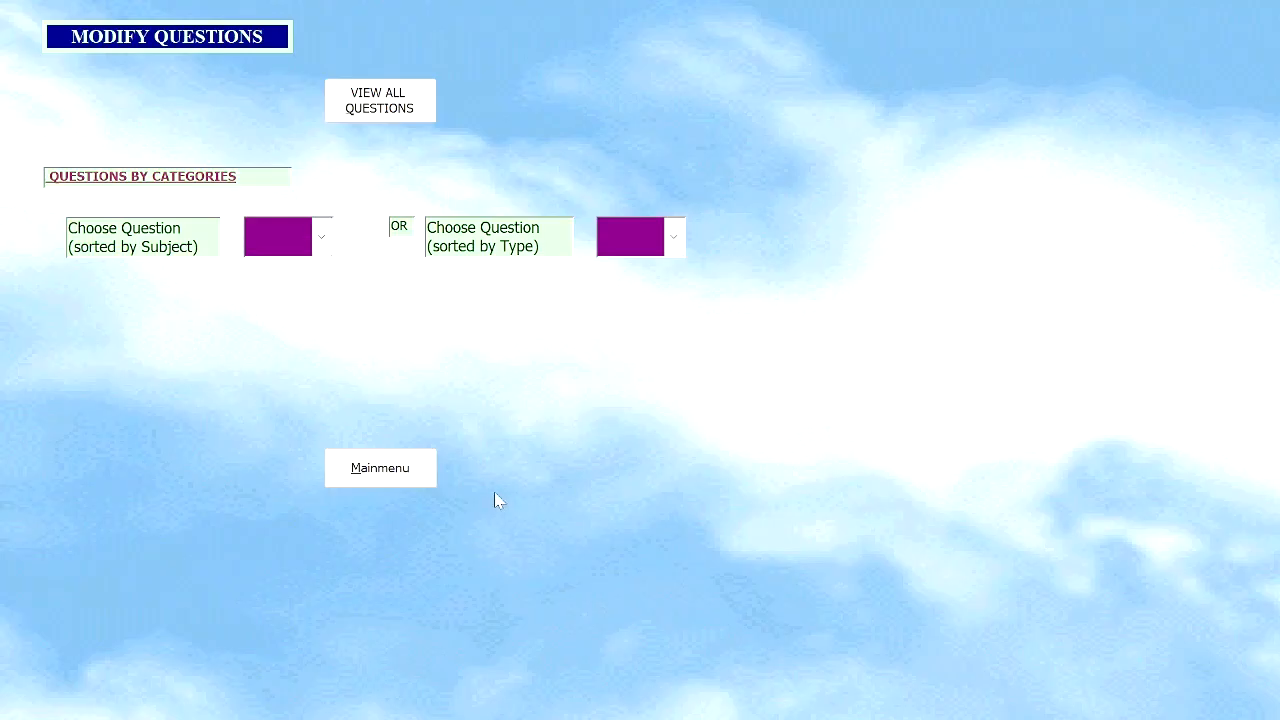
{"action": "left_click", "coordinate": [321, 237]}
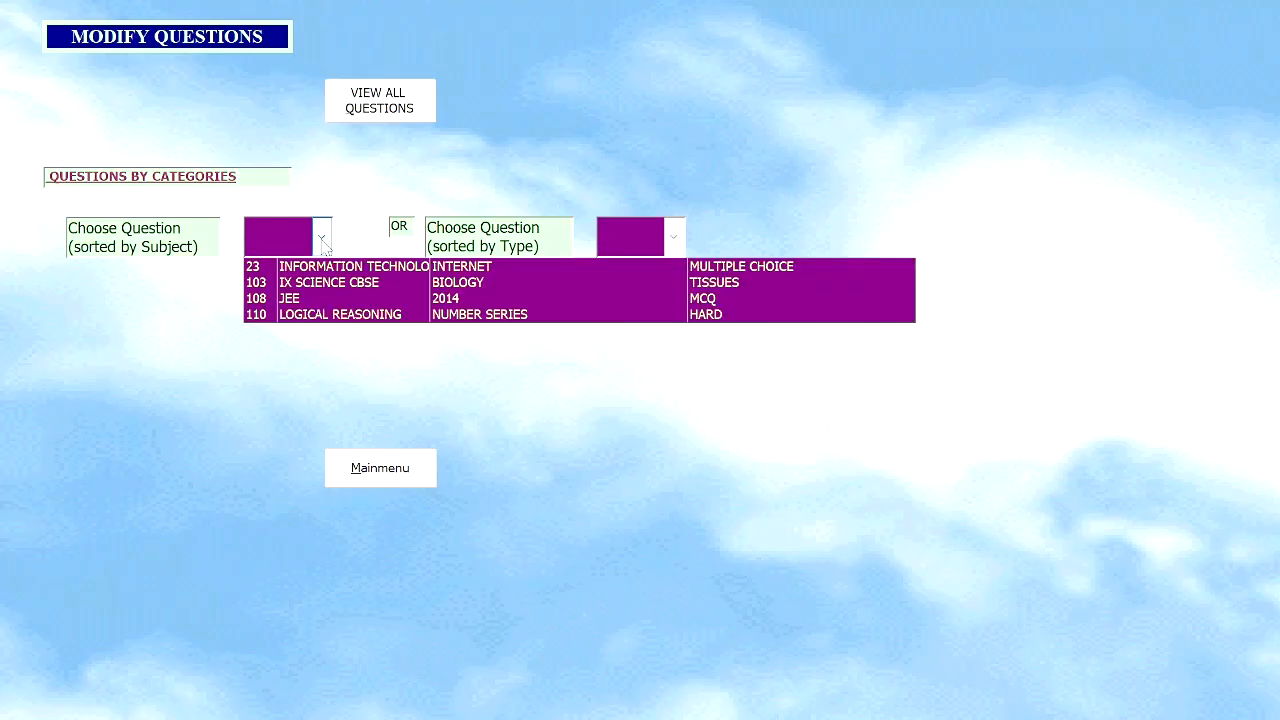
{"action": "left_click", "coordinate": [344, 268]}
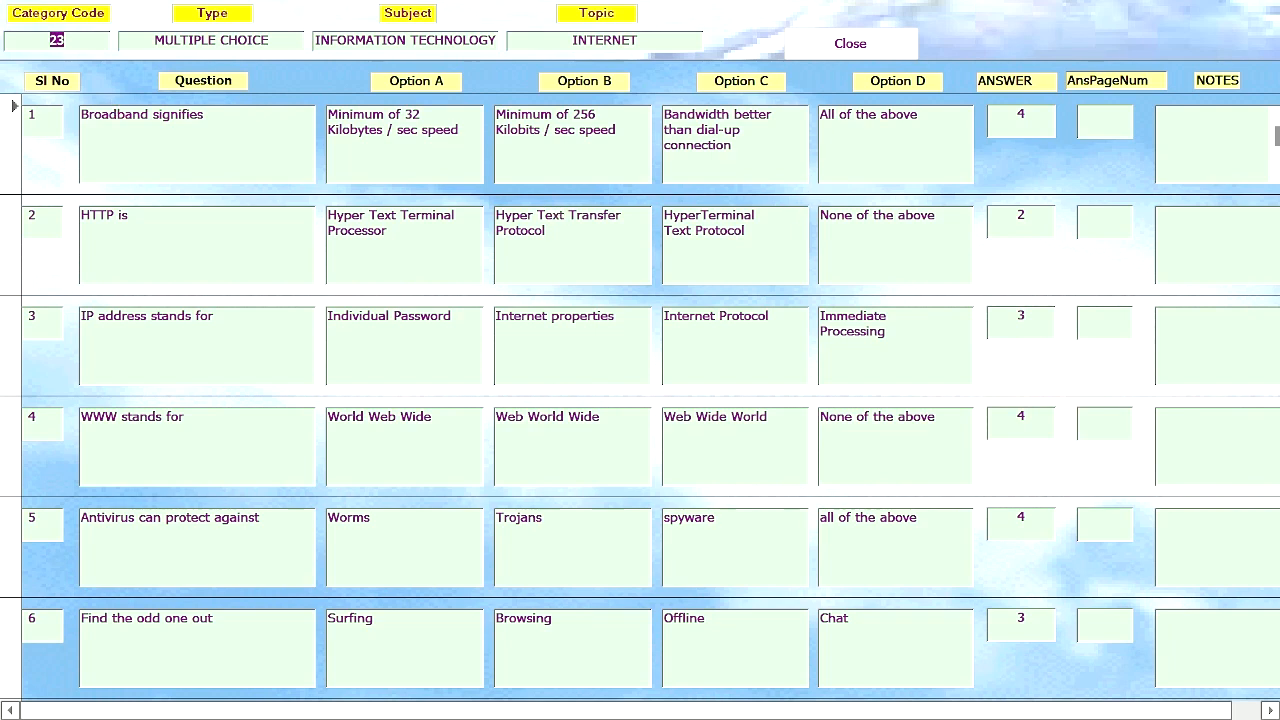
{"action": "left_click", "coordinate": [845, 52]}
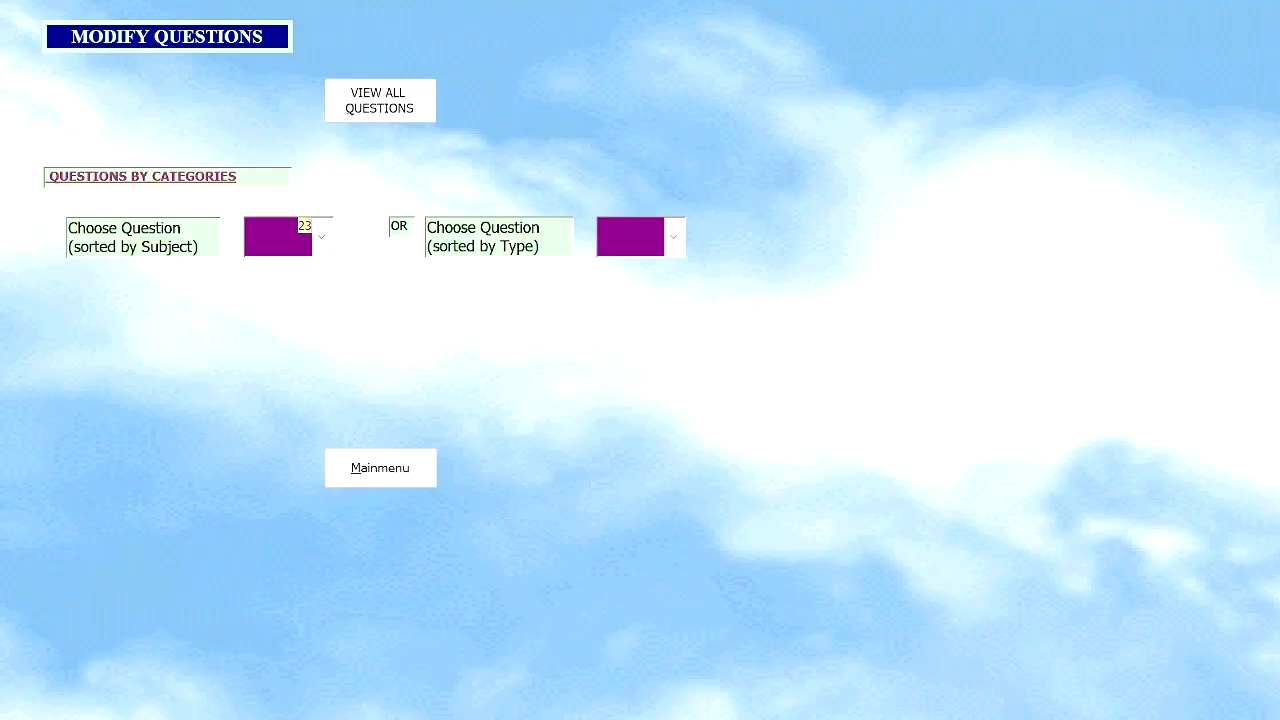
- View the category 108 questions for JEE, 2014, MCQ, select the first record, and close the list
{"action": "left_click", "coordinate": [323, 243]}
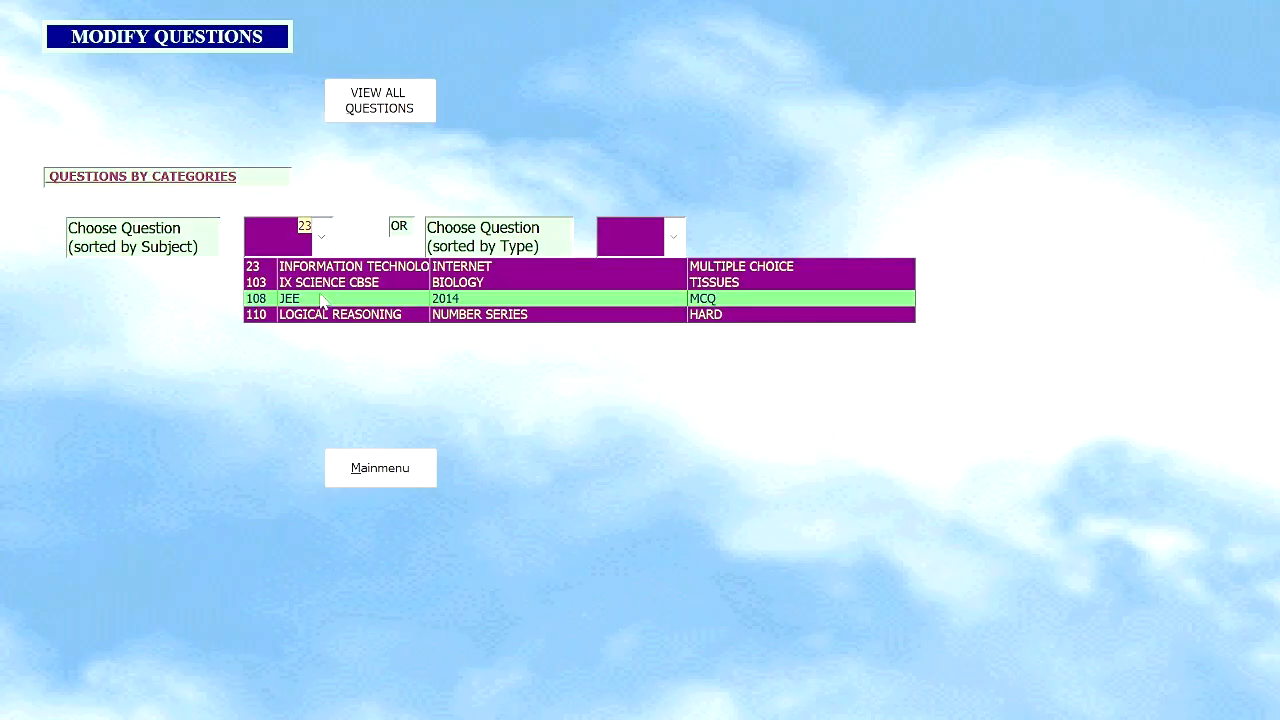
{"action": "left_click", "coordinate": [323, 302]}
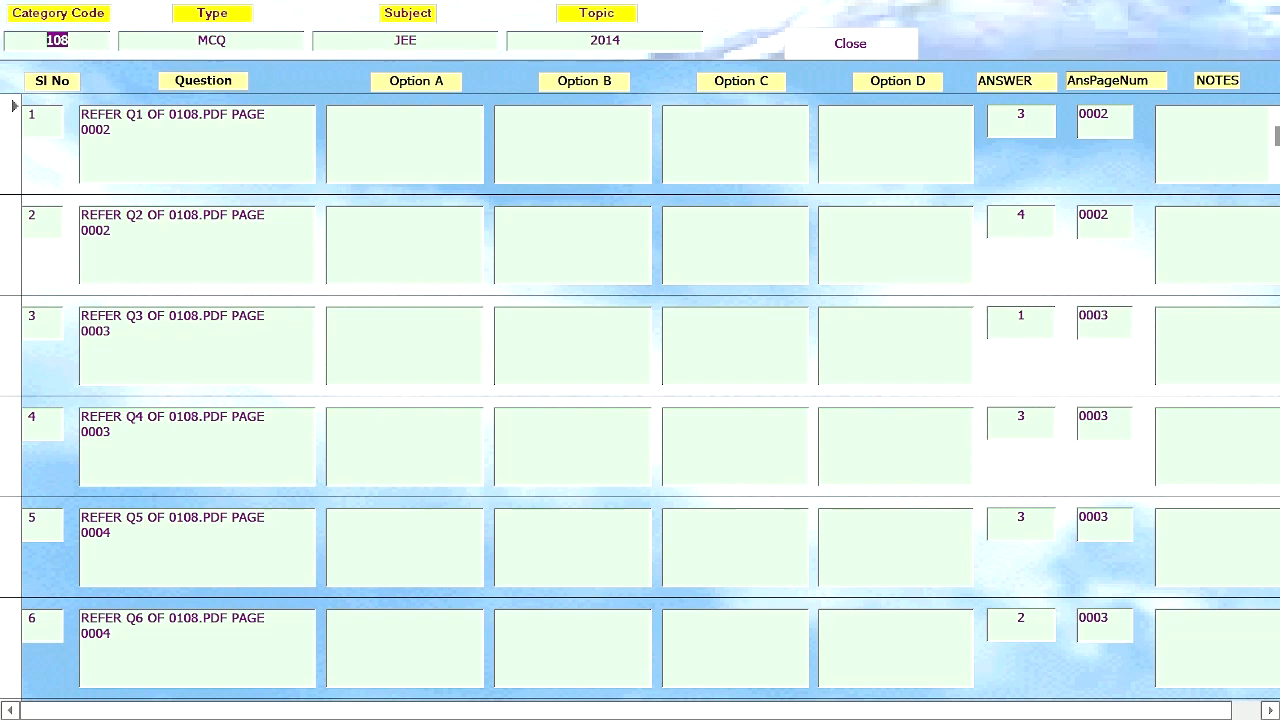
{"action": "left_click", "coordinate": [12, 148]}
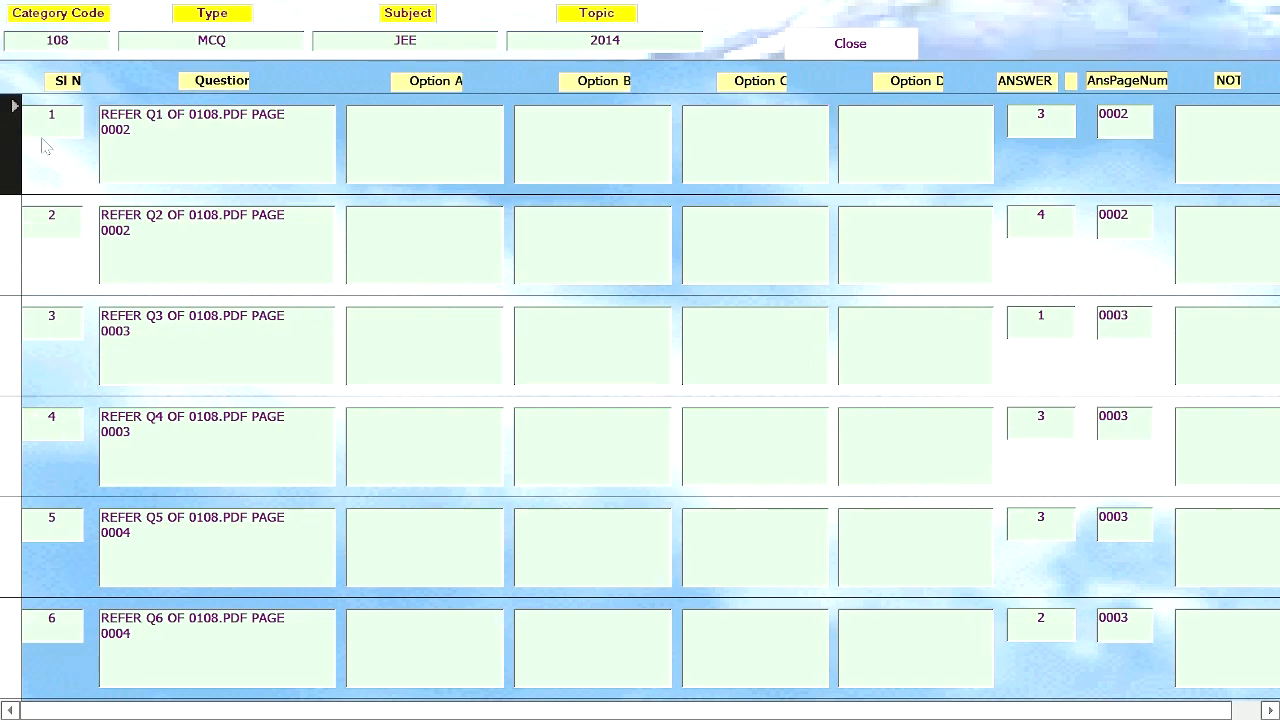
{"action": "left_click", "coordinate": [852, 47]}
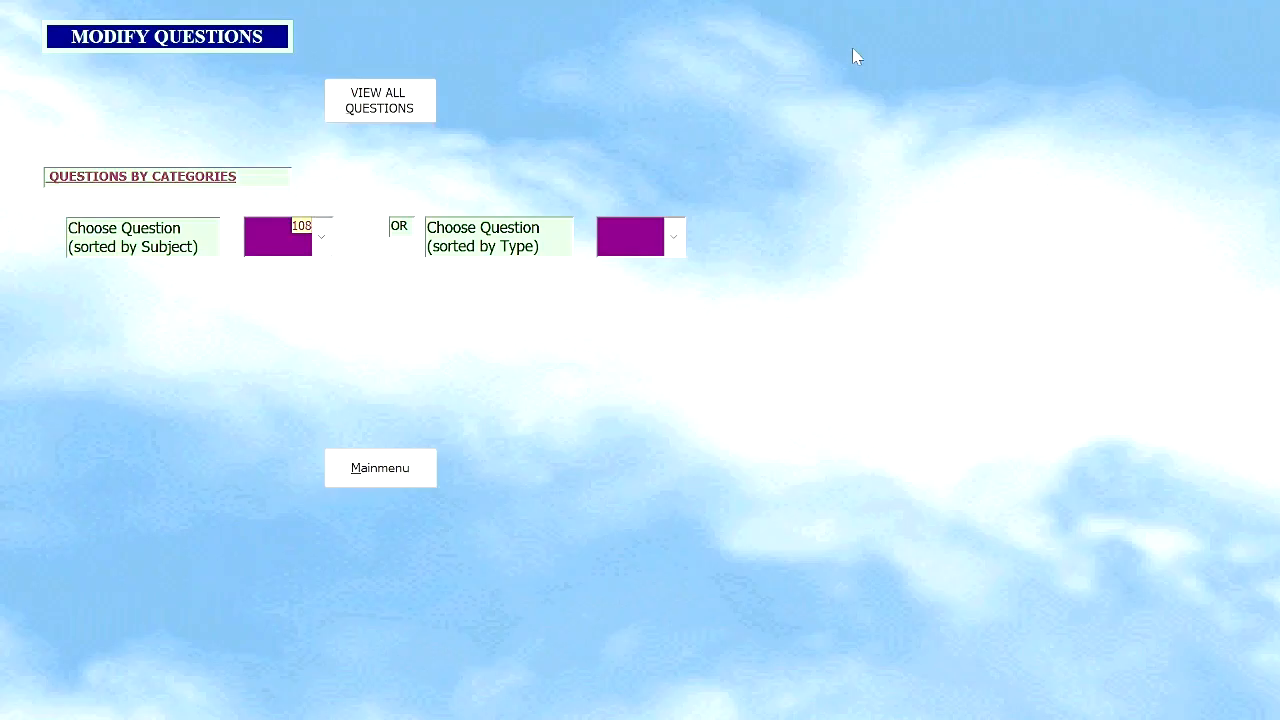
- Show all questions, filter them to category code 108, and select the record for question 2
{"action": "left_click", "coordinate": [386, 113]}
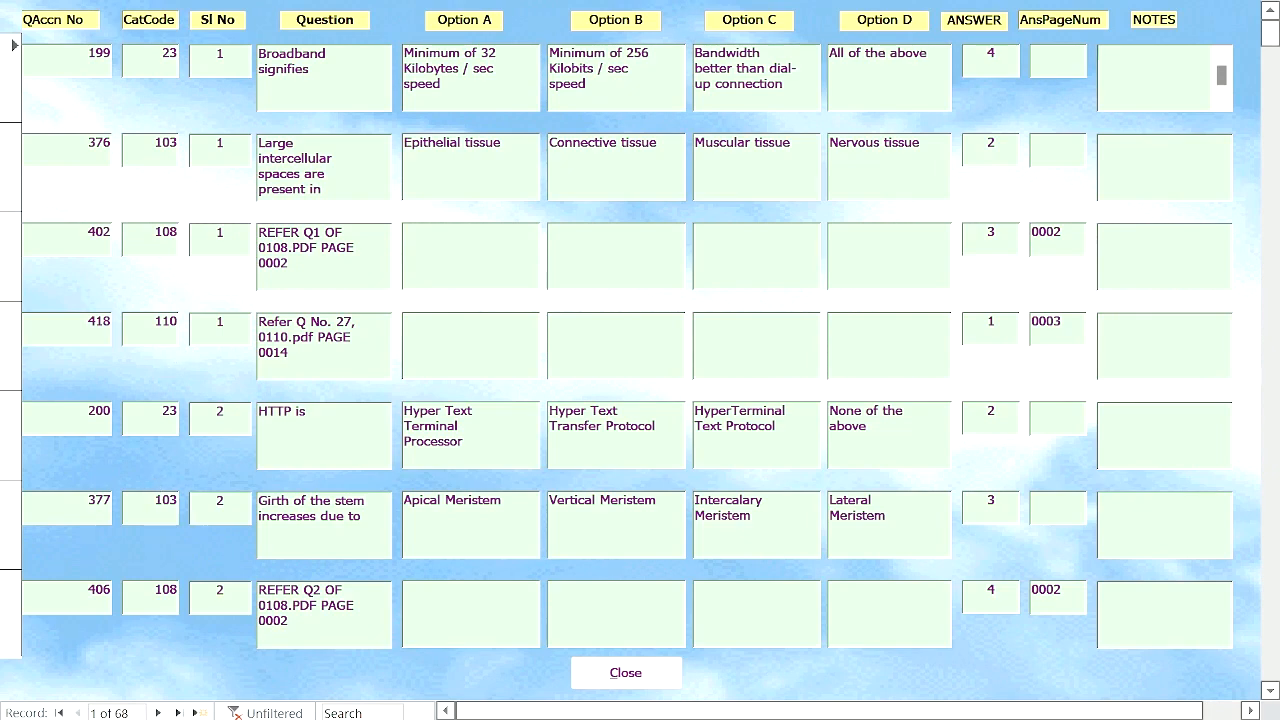
{"action": "double_click", "coordinate": [165, 590]}
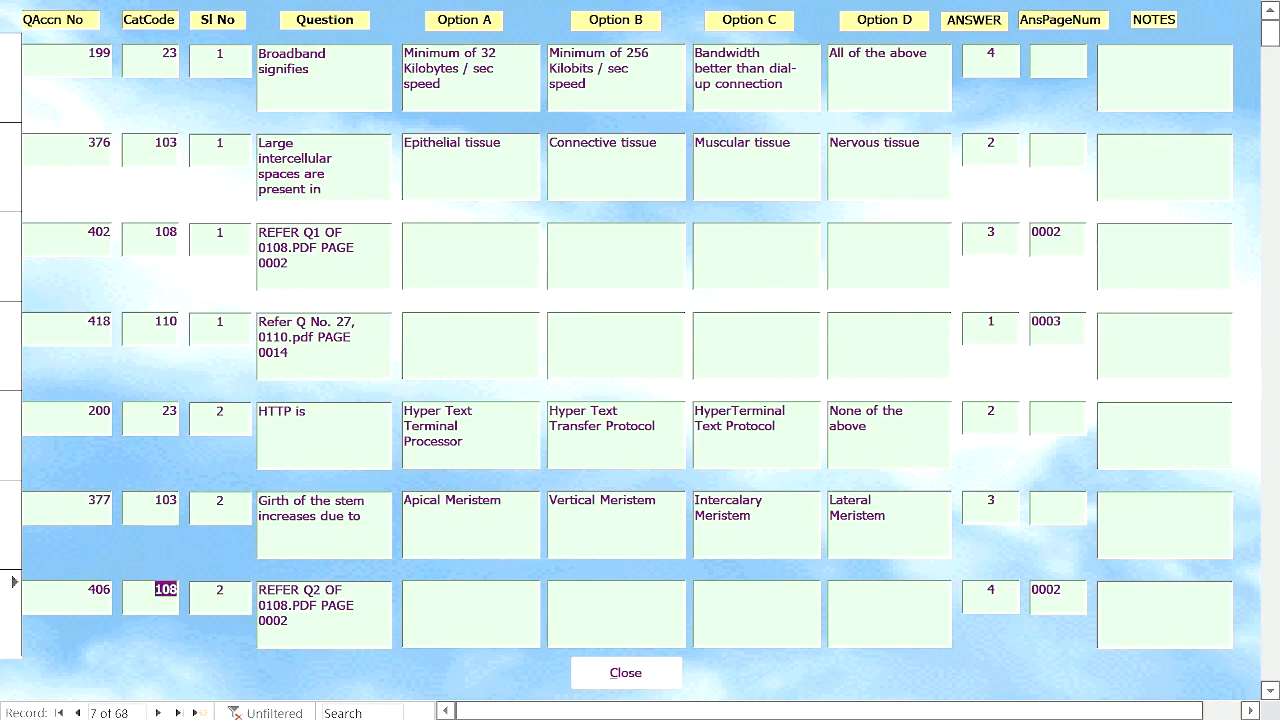
{"action": "right_click", "coordinate": [165, 590]}
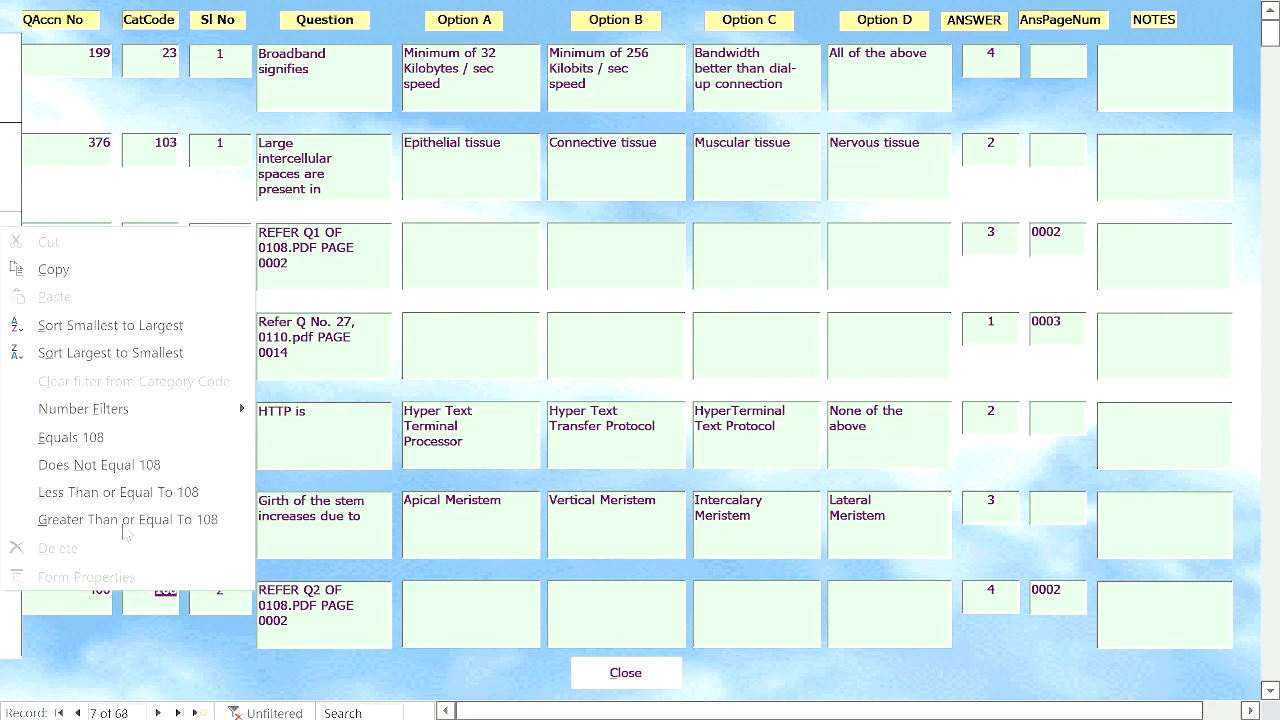
{"action": "left_click", "coordinate": [70, 437]}
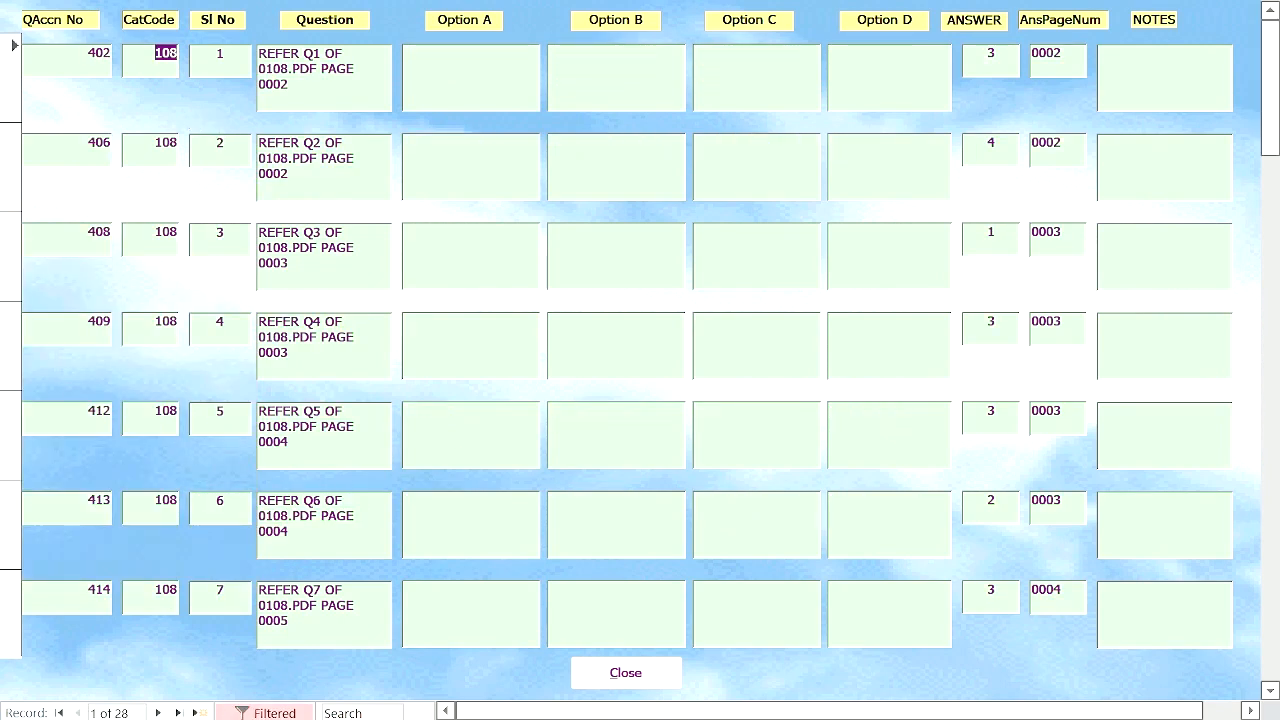
{"action": "left_click", "coordinate": [11, 158]}
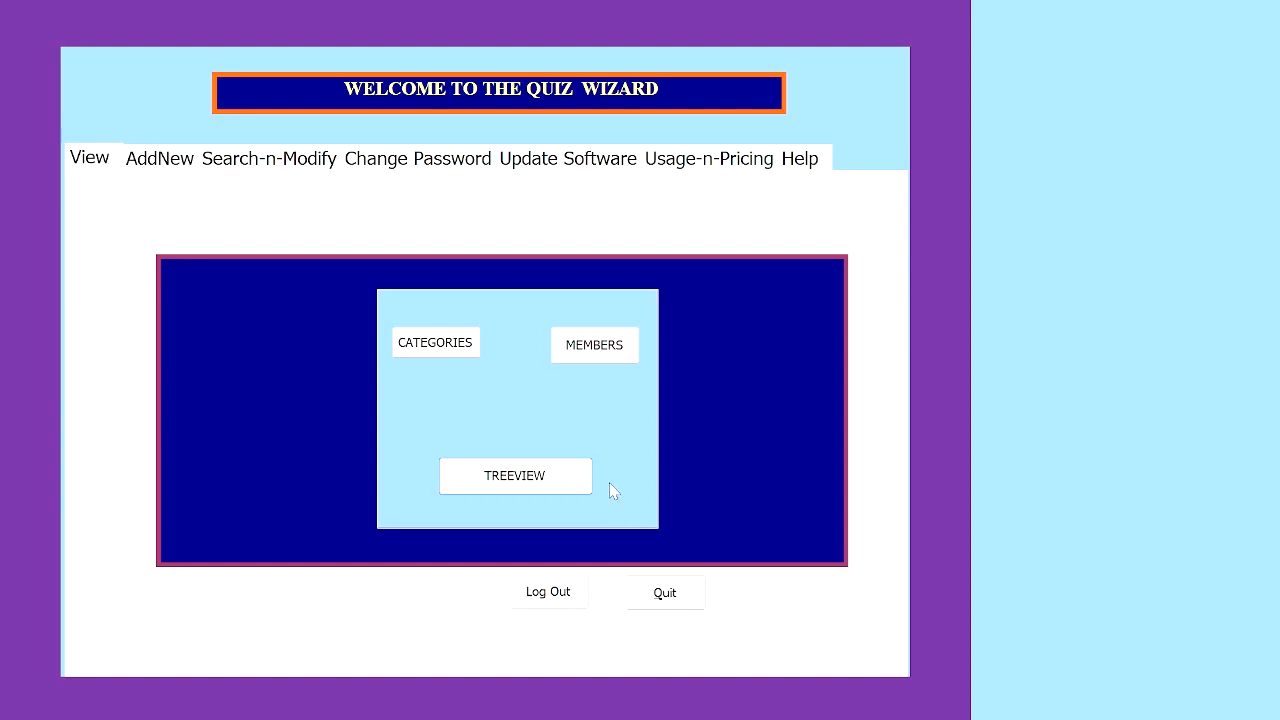
- Open the treeview and show the questions for entity LOGICAL REASONING, category NUMBER SERIES, sub-category HARD
{"action": "left_click", "coordinate": [568, 481]}
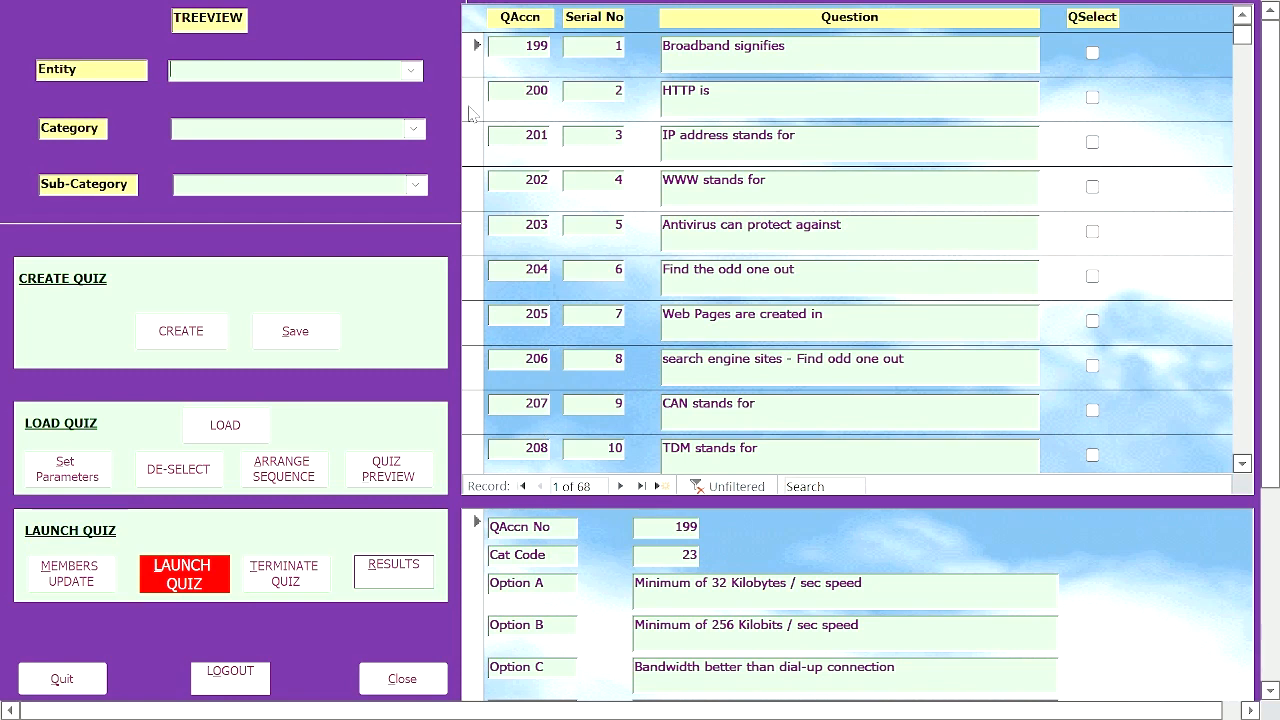
{"action": "left_click", "coordinate": [410, 69]}
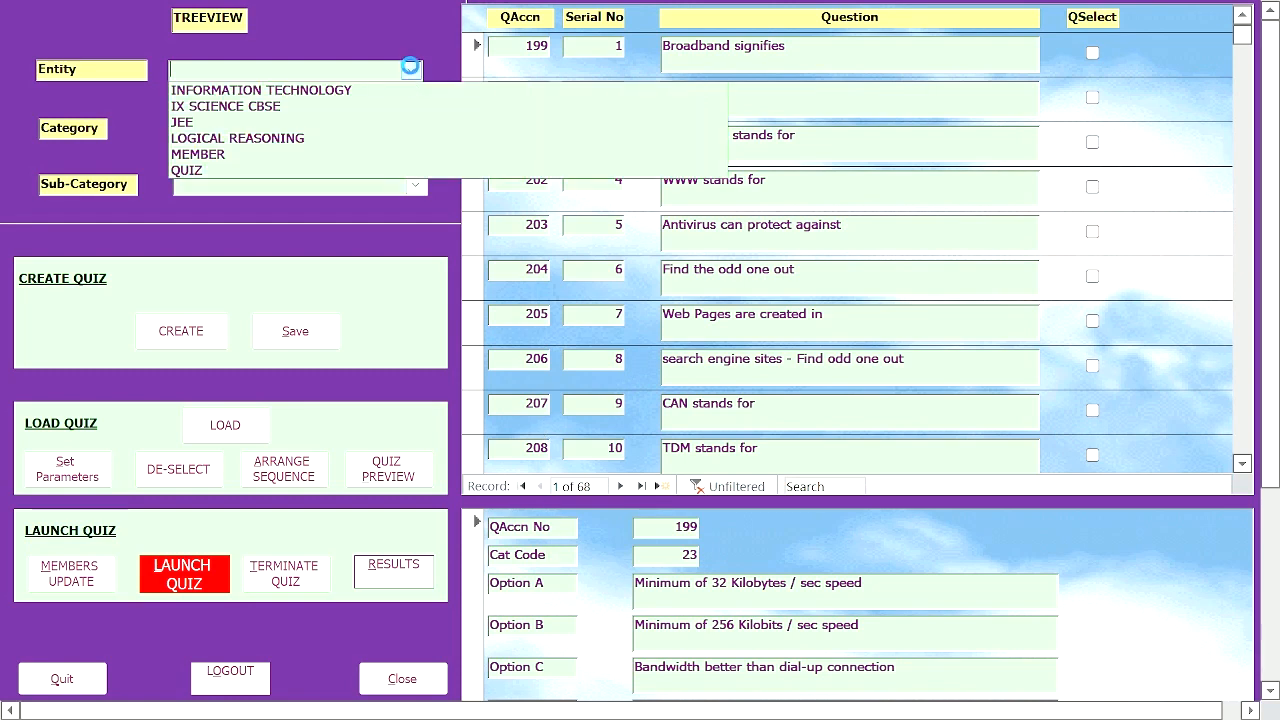
{"action": "left_click", "coordinate": [410, 139]}
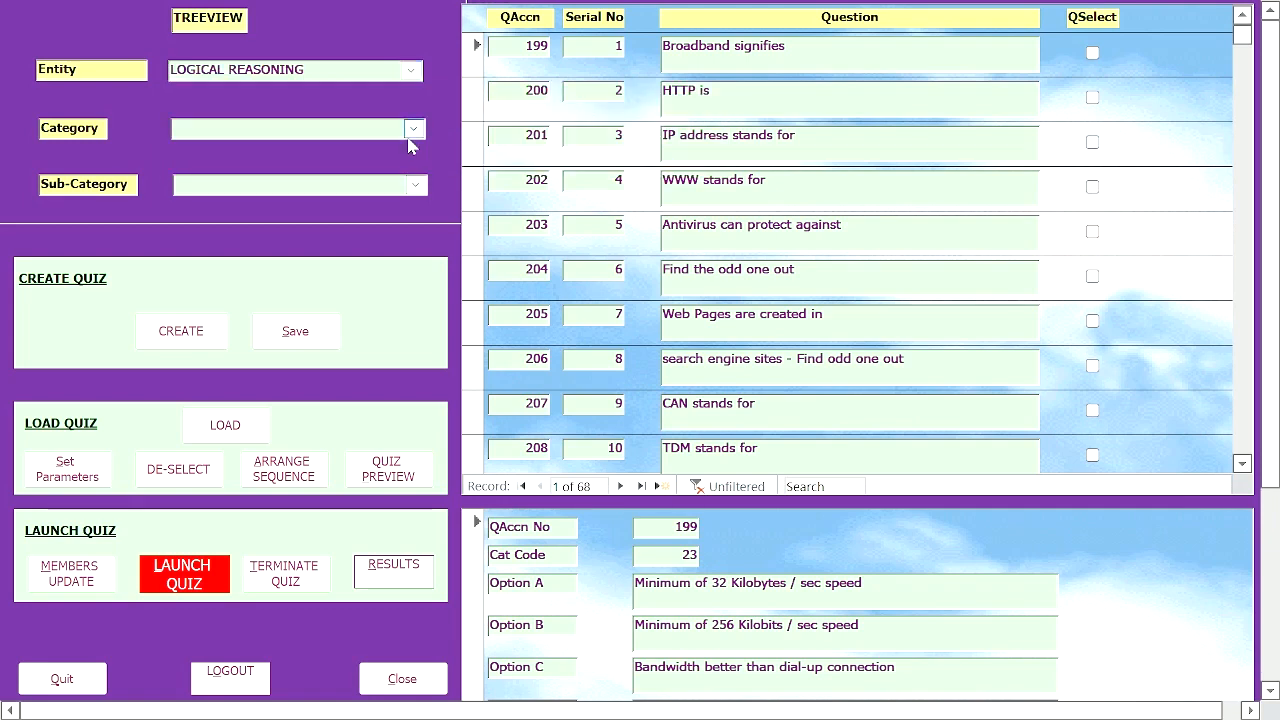
{"action": "left_click", "coordinate": [412, 129]}
{"action": "left_click", "coordinate": [414, 150]}
{"action": "left_click", "coordinate": [415, 185]}
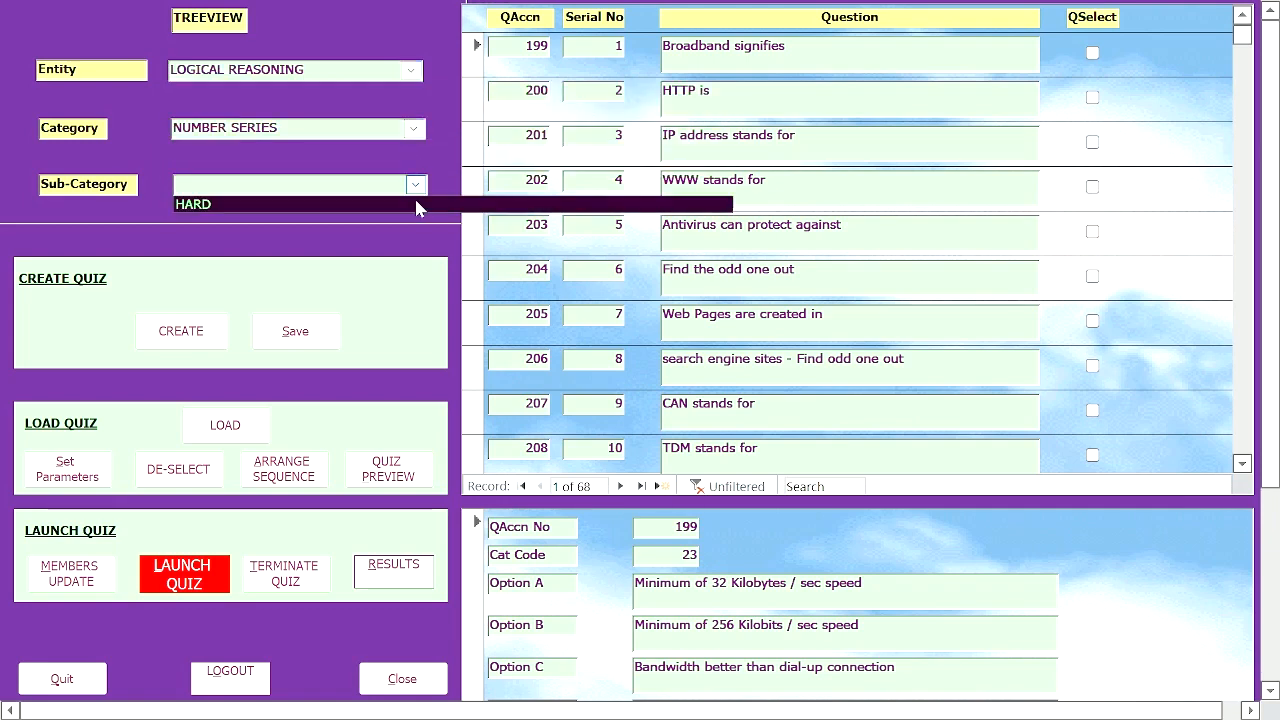
{"action": "left_click", "coordinate": [418, 204]}
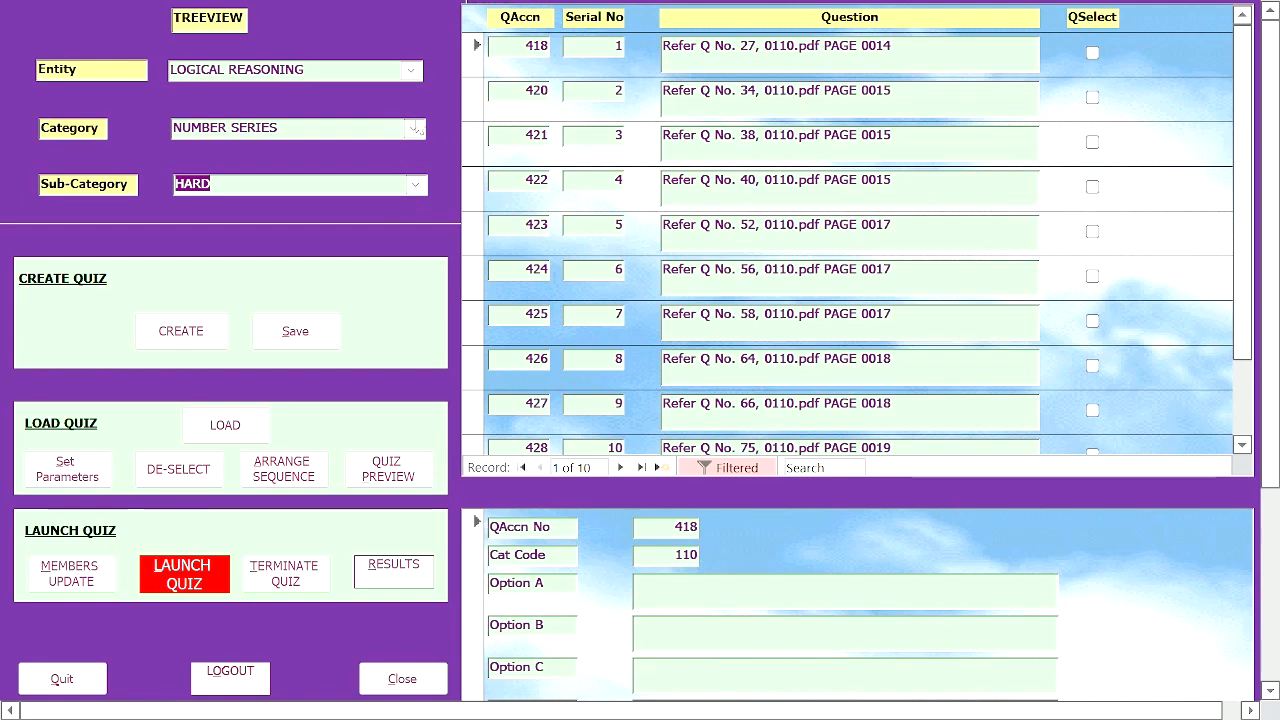
- Open 110.pdf in Adobe Acrobat Reader from question 2, close the reader, and select the question's detail record
{"action": "left_click", "coordinate": [479, 108]}
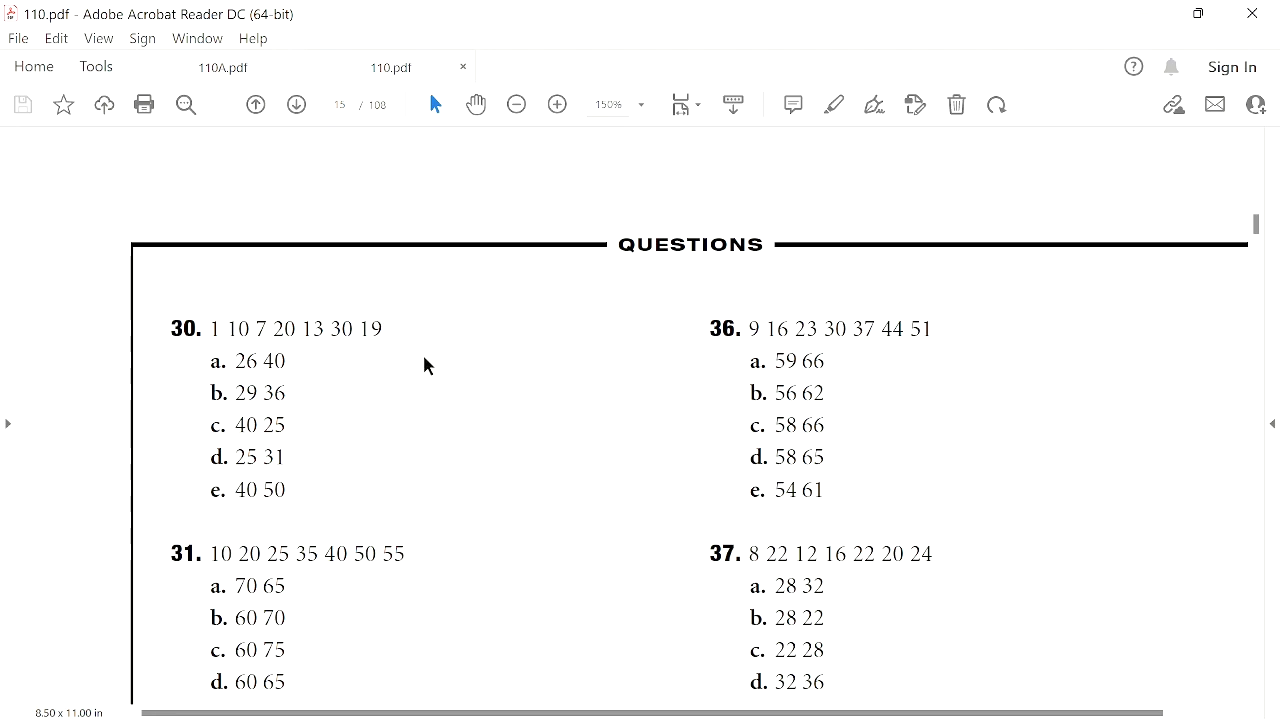
{"action": "left_click", "coordinate": [1252, 14]}
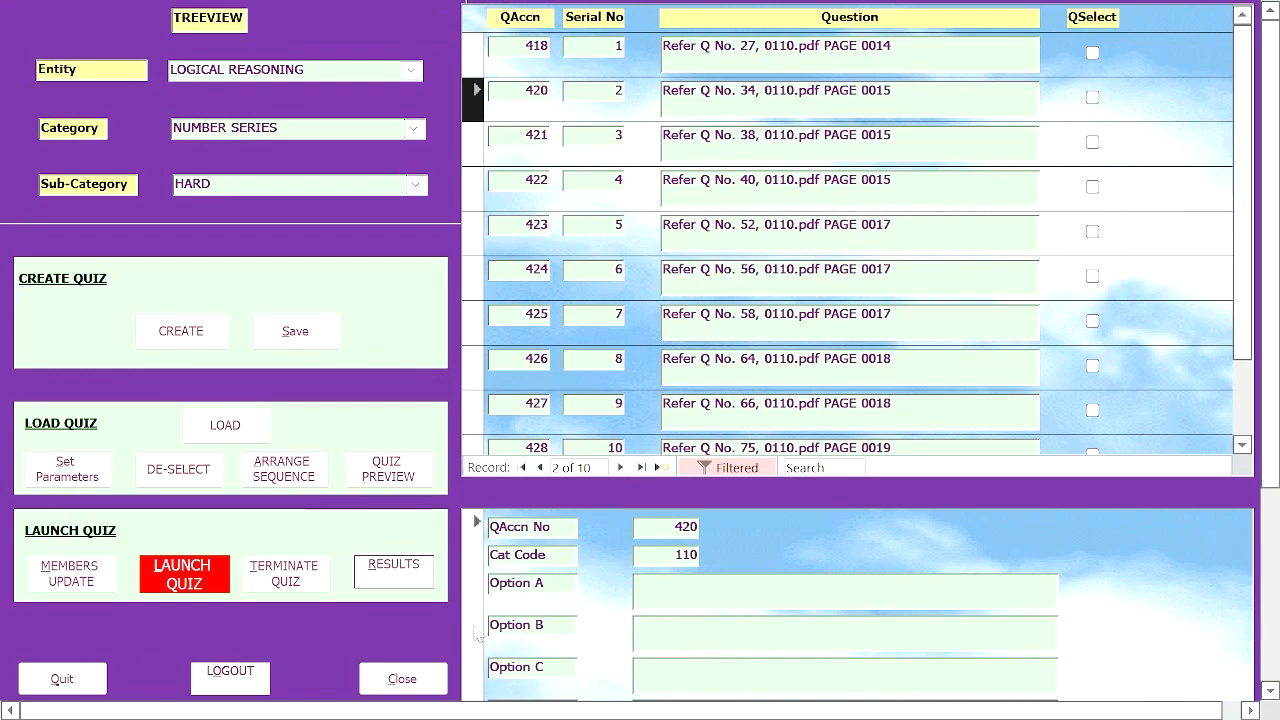
{"action": "left_click", "coordinate": [474, 614]}
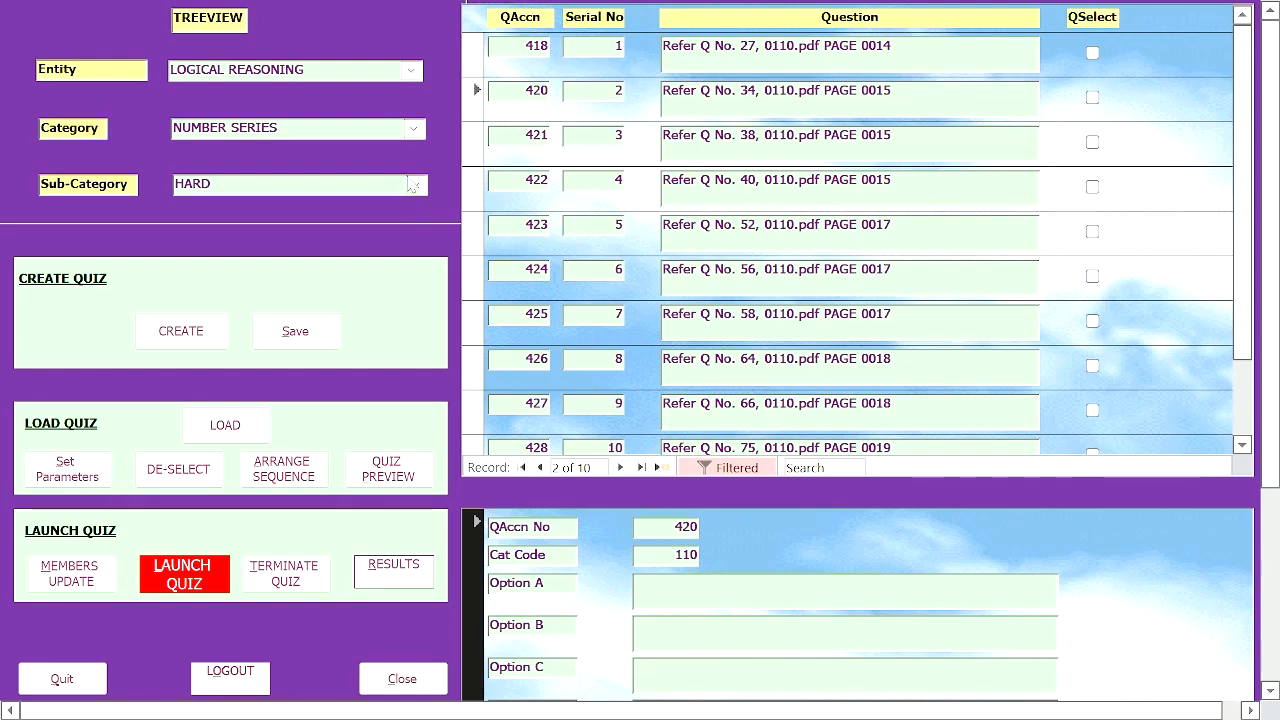
- Start creating a quiz and show the questions for entity LOGICAL REASONING, category NUMBER SERIES, sub-category HARD
{"action": "left_click", "coordinate": [182, 330]}
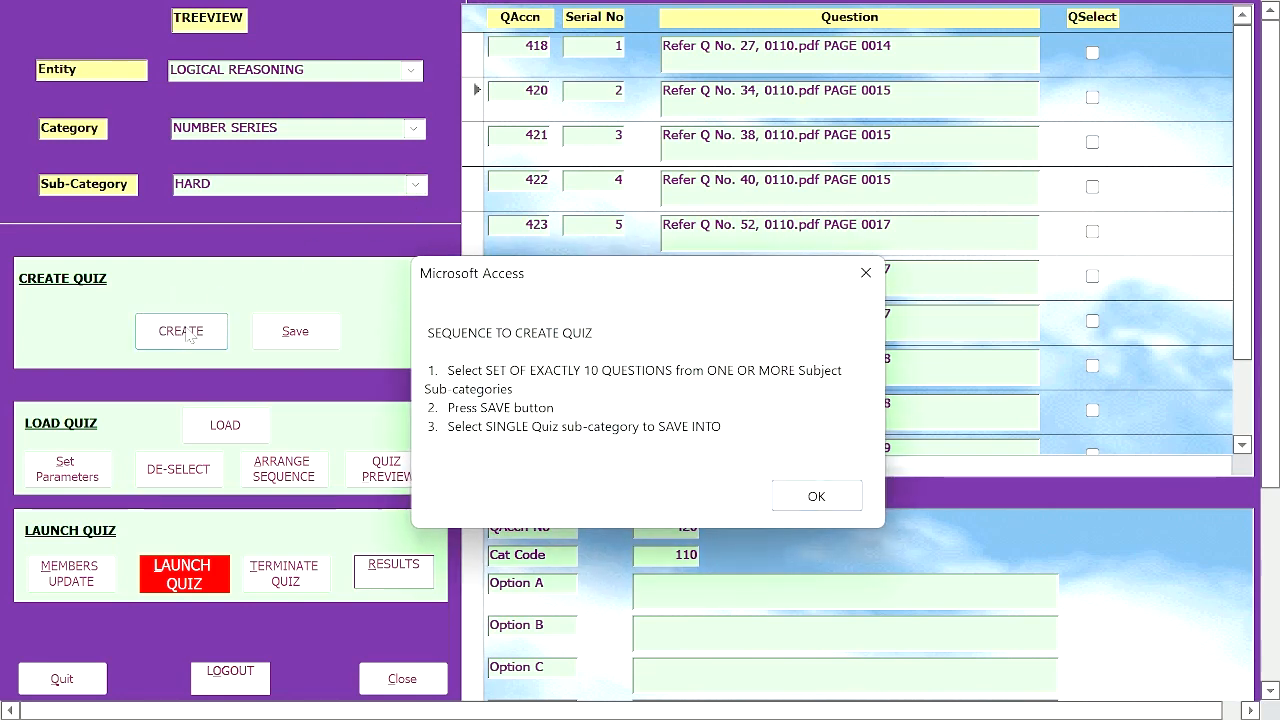
{"action": "left_click", "coordinate": [816, 498]}
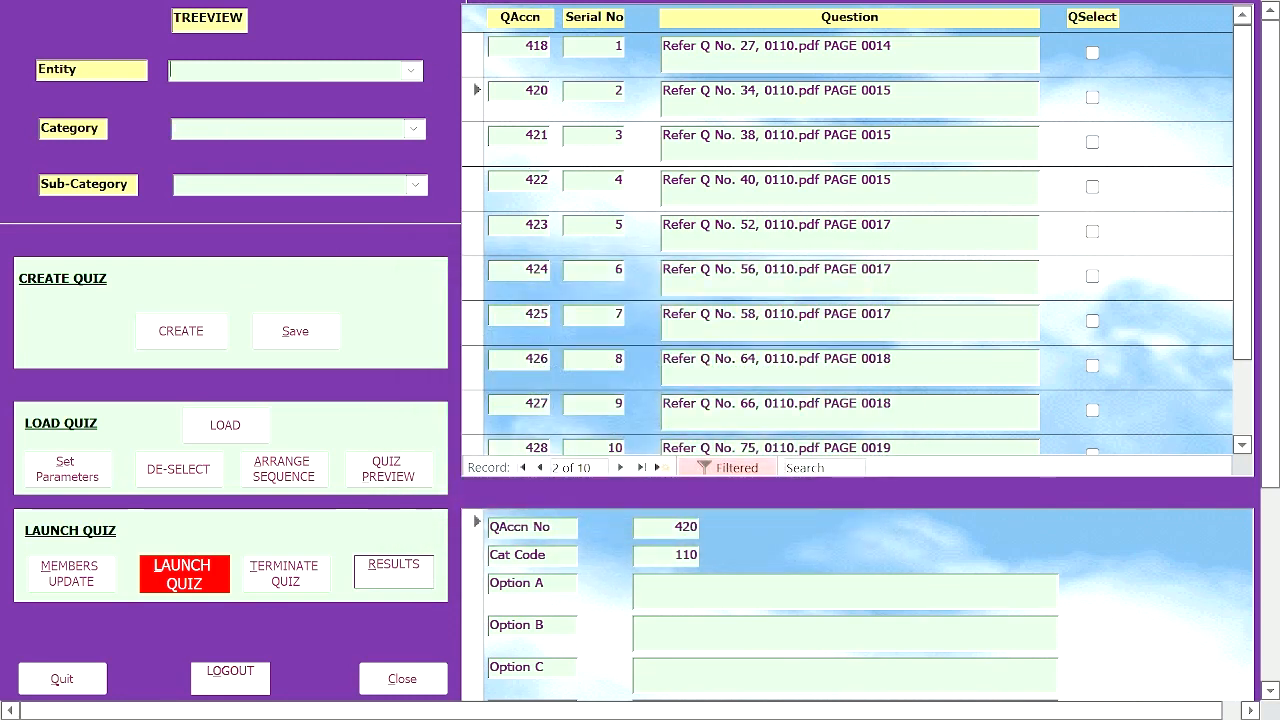
{"action": "left_click", "coordinate": [412, 72]}
{"action": "left_click", "coordinate": [400, 136]}
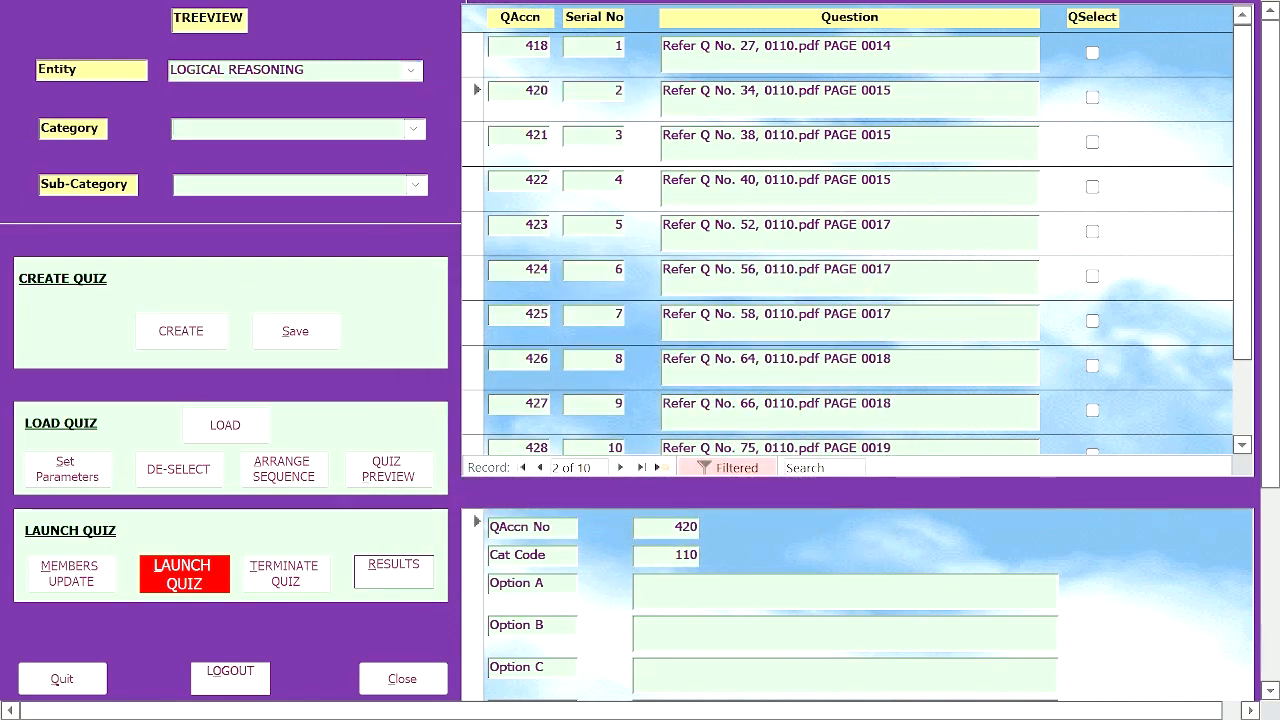
{"action": "left_click", "coordinate": [411, 129]}
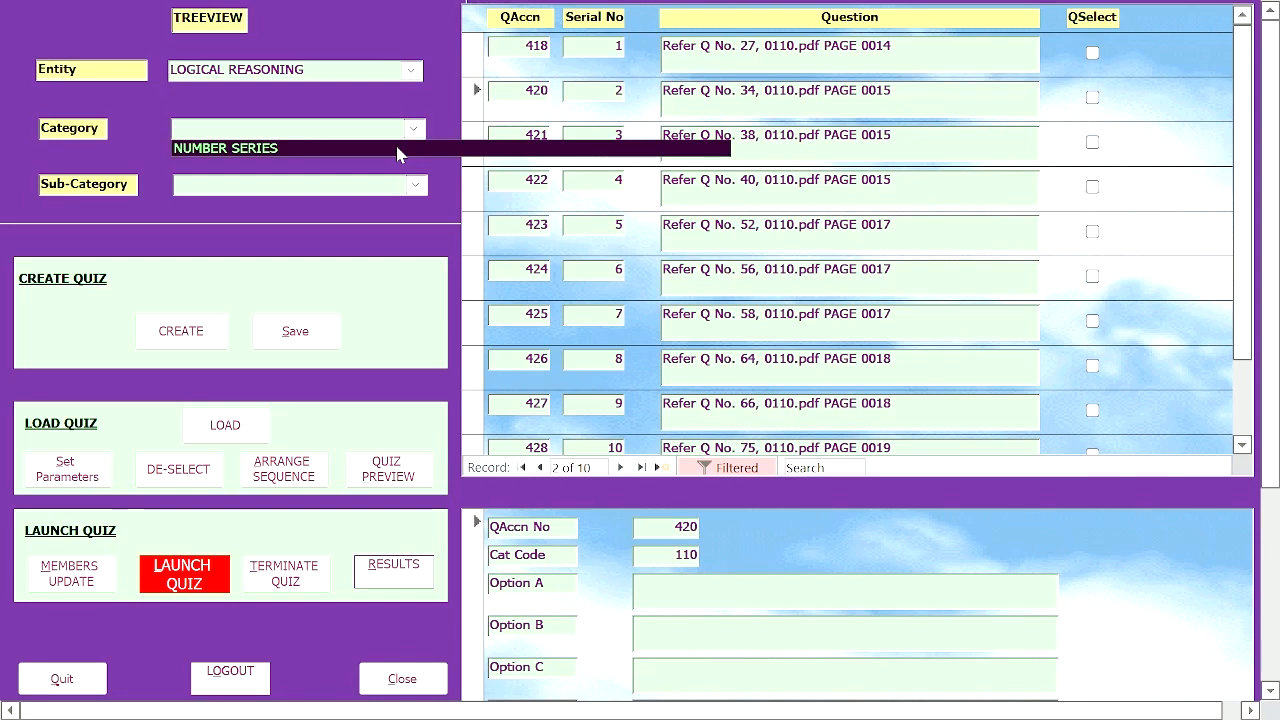
{"action": "left_click", "coordinate": [403, 150]}
{"action": "left_click", "coordinate": [415, 186]}
{"action": "left_click", "coordinate": [418, 204]}
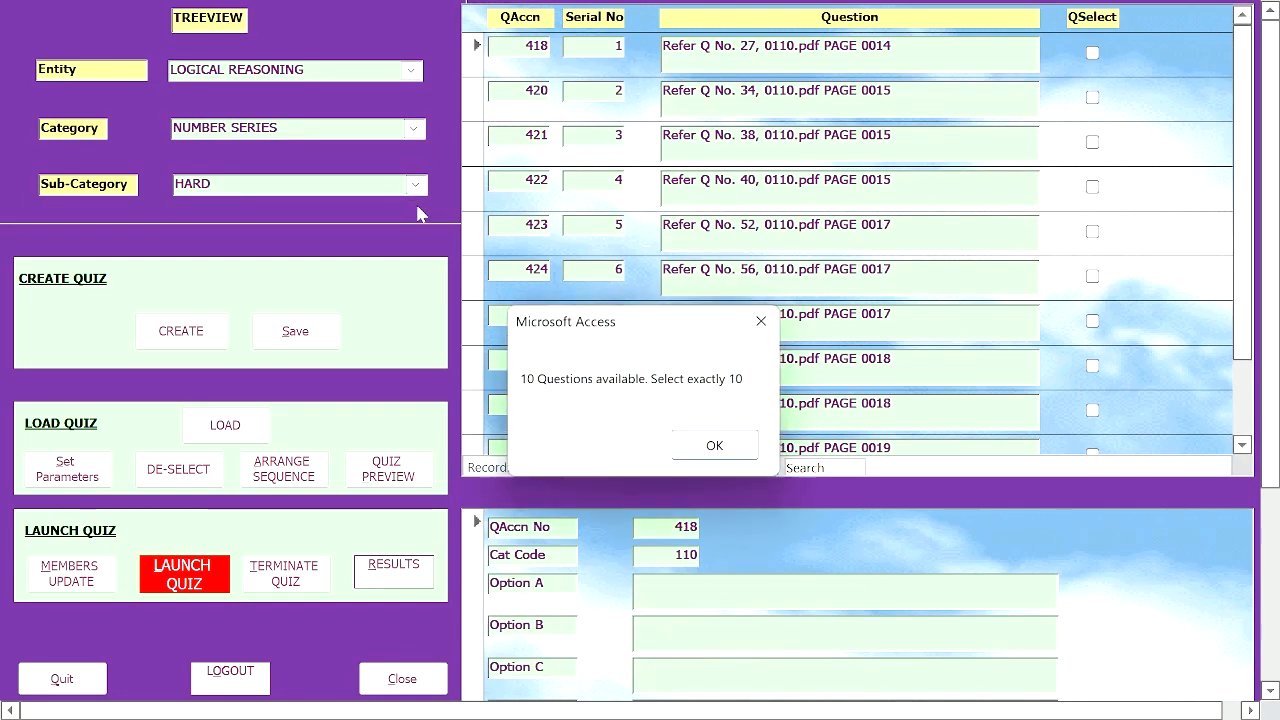
{"action": "left_click", "coordinate": [720, 450]}
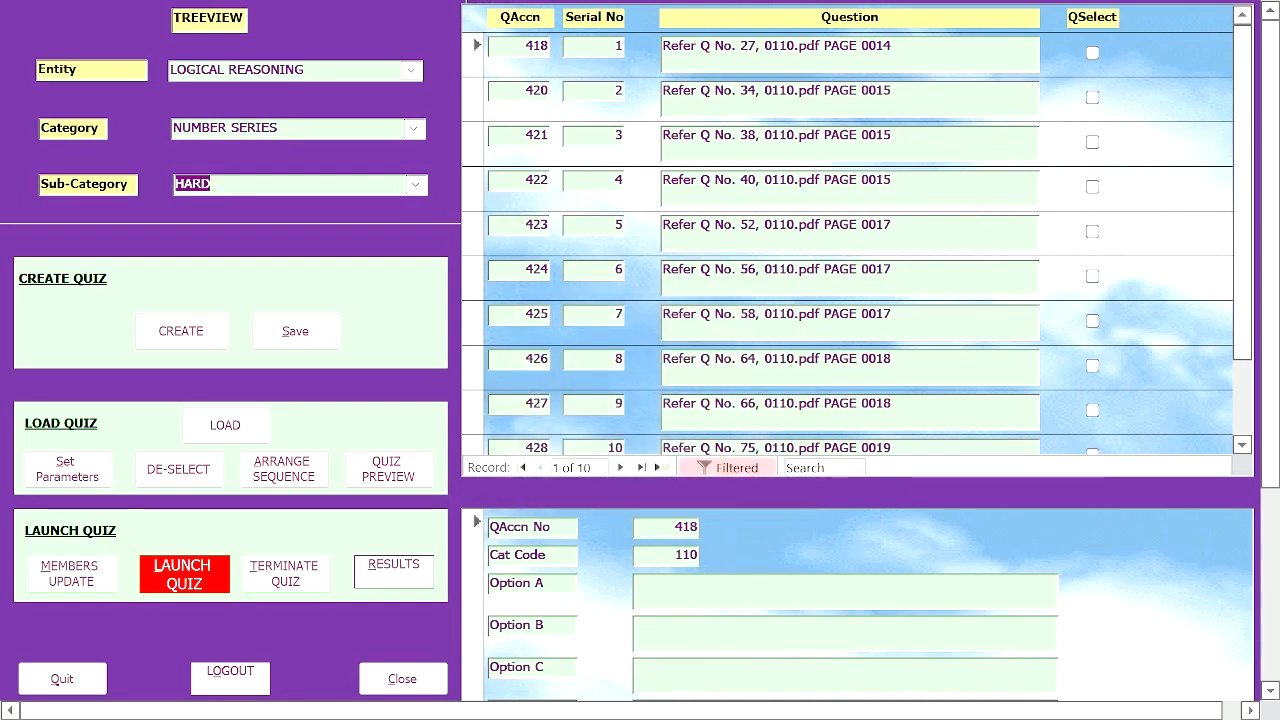
- Mark all ten NUMBER SERIES HARD questions, serial numbers 1 to 10, for inclusion in the quiz
{"action": "left_click", "coordinate": [1092, 52]}
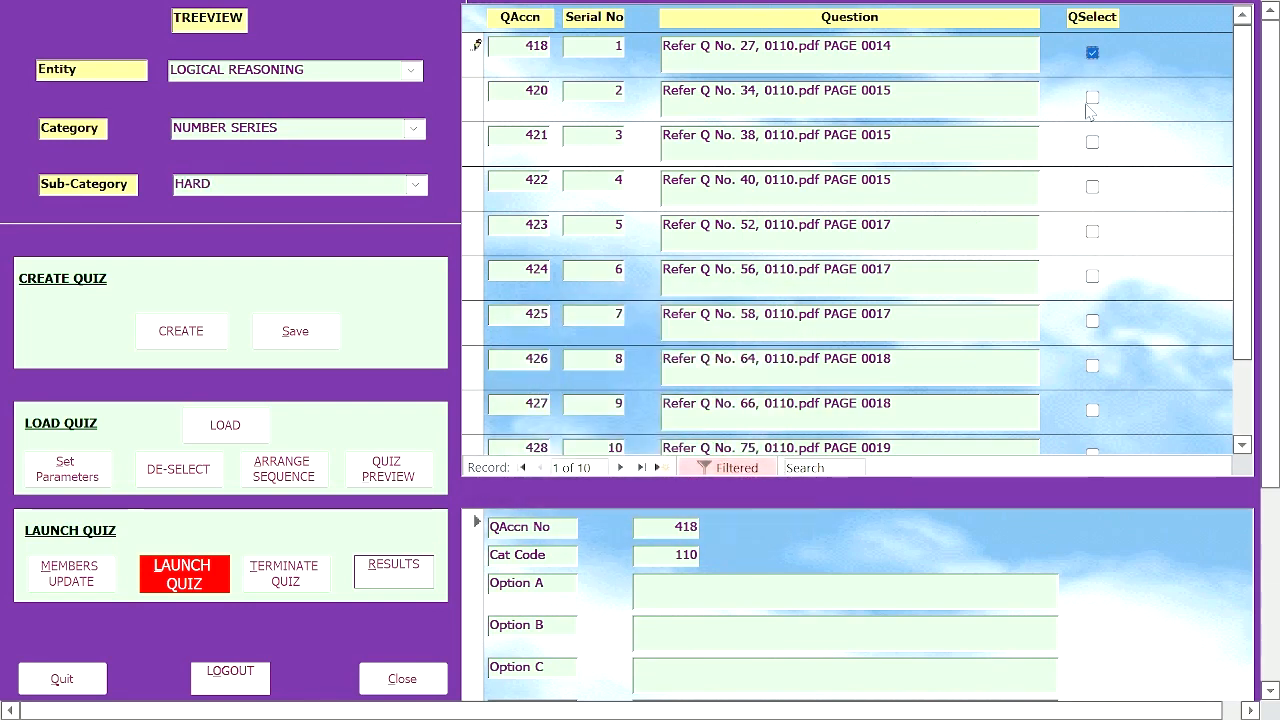
{"action": "left_click", "coordinate": [1092, 97]}
{"action": "left_click", "coordinate": [1092, 142]}
{"action": "left_click", "coordinate": [1092, 187]}
{"action": "left_click", "coordinate": [1092, 231]}
{"action": "left_click", "coordinate": [1092, 276]}
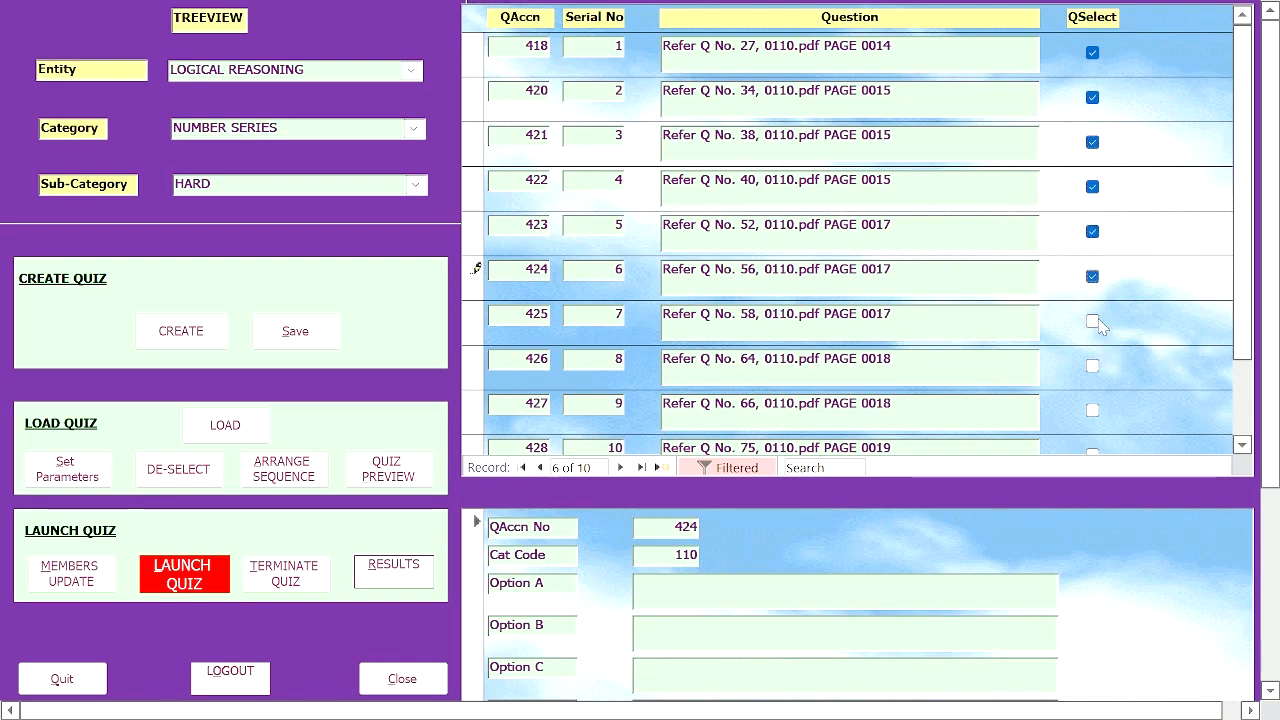
{"action": "left_click", "coordinate": [1092, 321]}
{"action": "left_click", "coordinate": [1093, 366]}
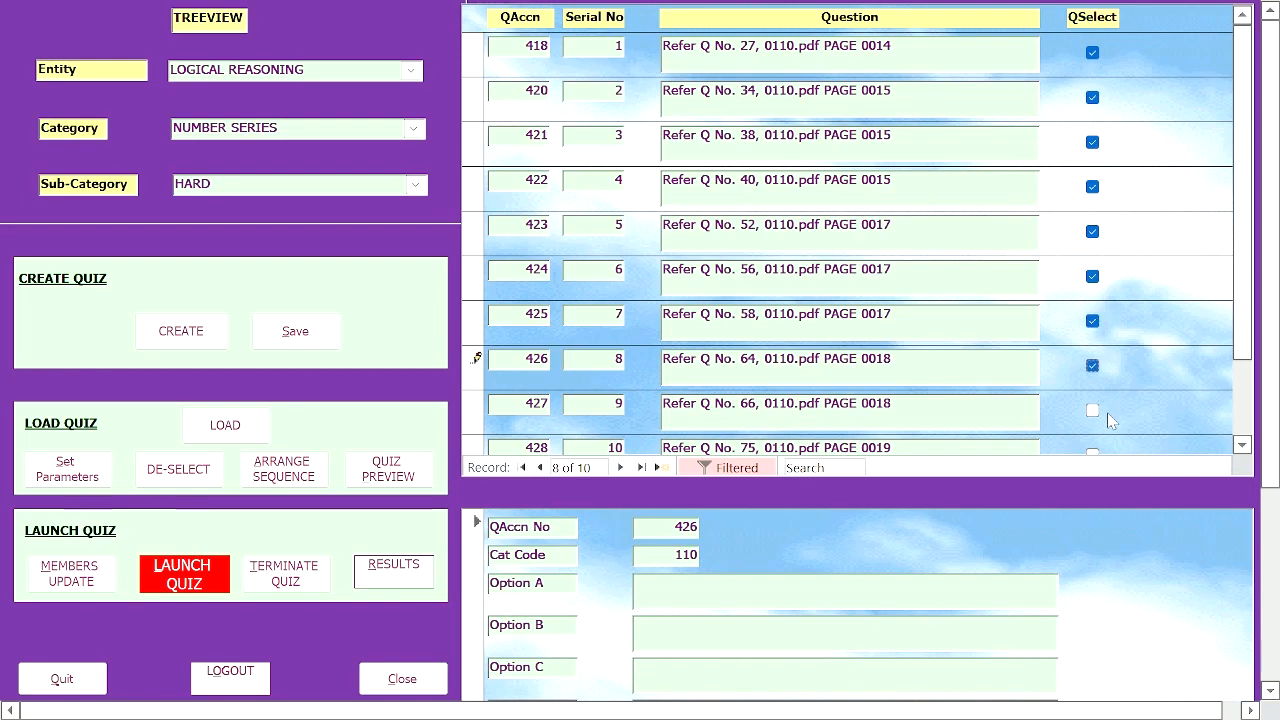
{"action": "left_click", "coordinate": [1092, 411]}
{"action": "scroll", "coordinate": [1157, 307], "scroll_direction": "down", "scroll_amount": 2}
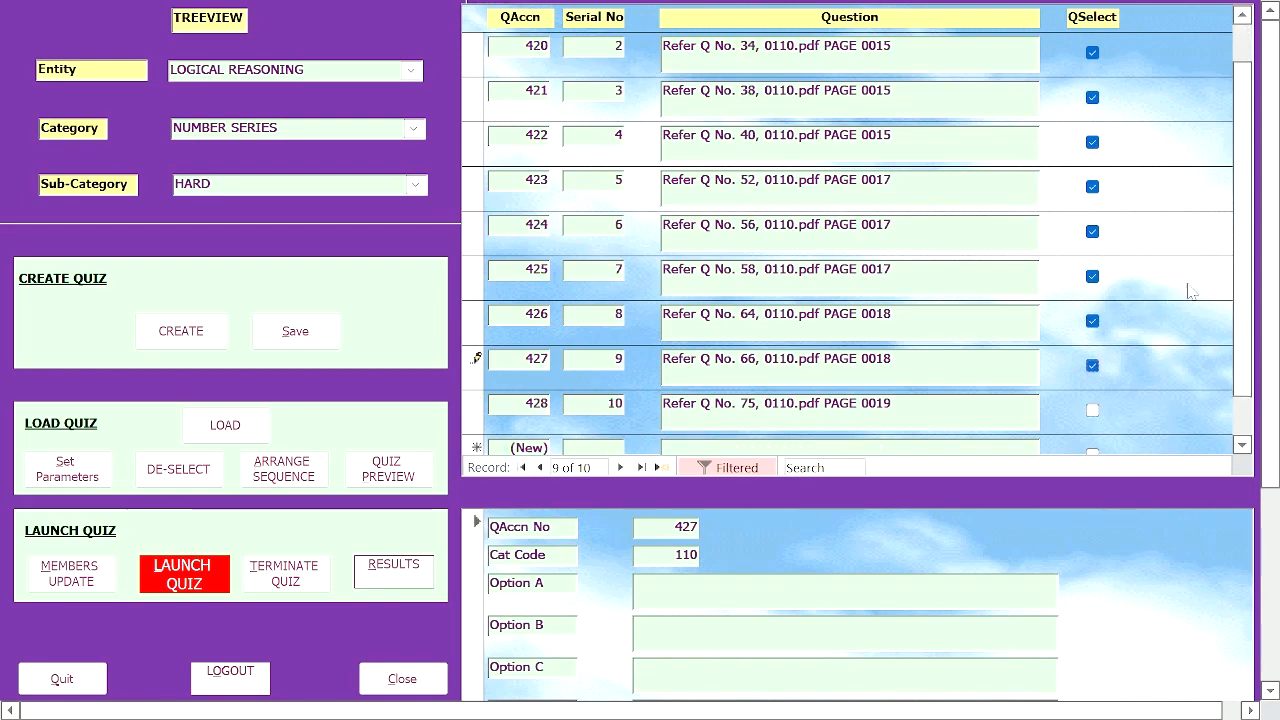
{"action": "left_click", "coordinate": [1092, 321]}
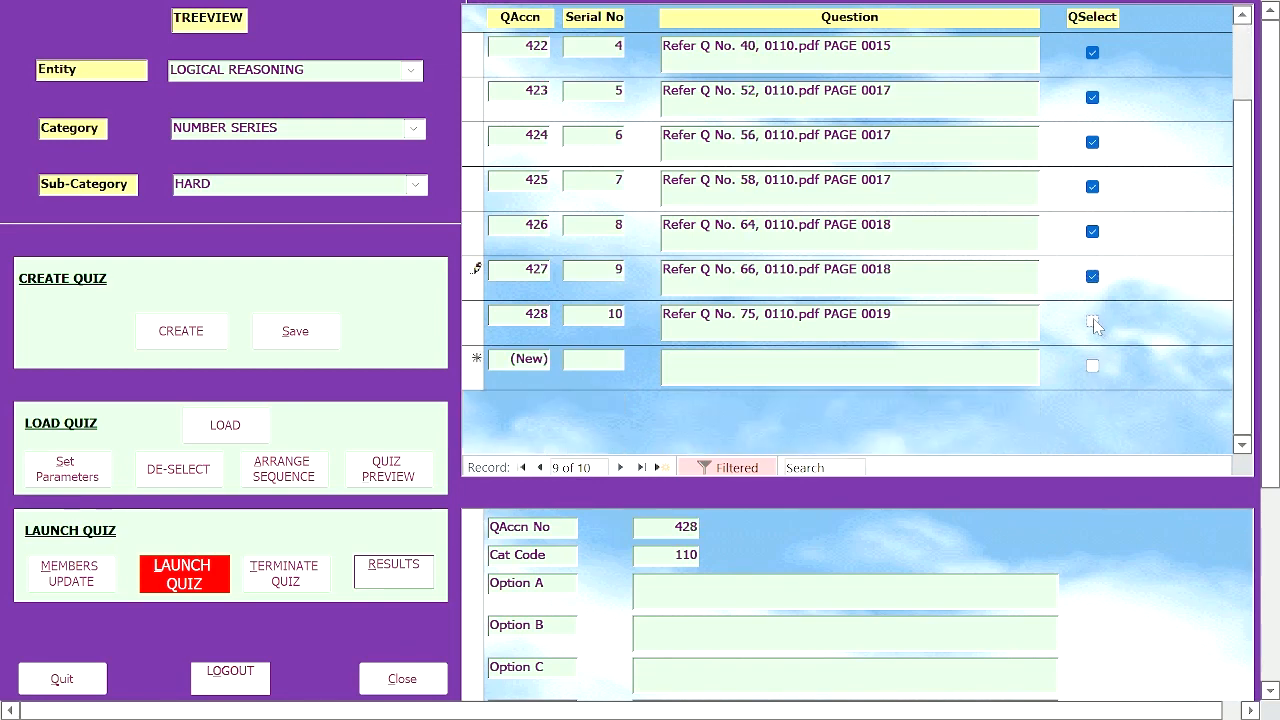
- Save the marked questions into quiz category LOGICAL REASONING NUMBER SERIES HARD, sub-category SET1, overwriting the existing quiz
{"action": "left_click", "coordinate": [287, 337]}
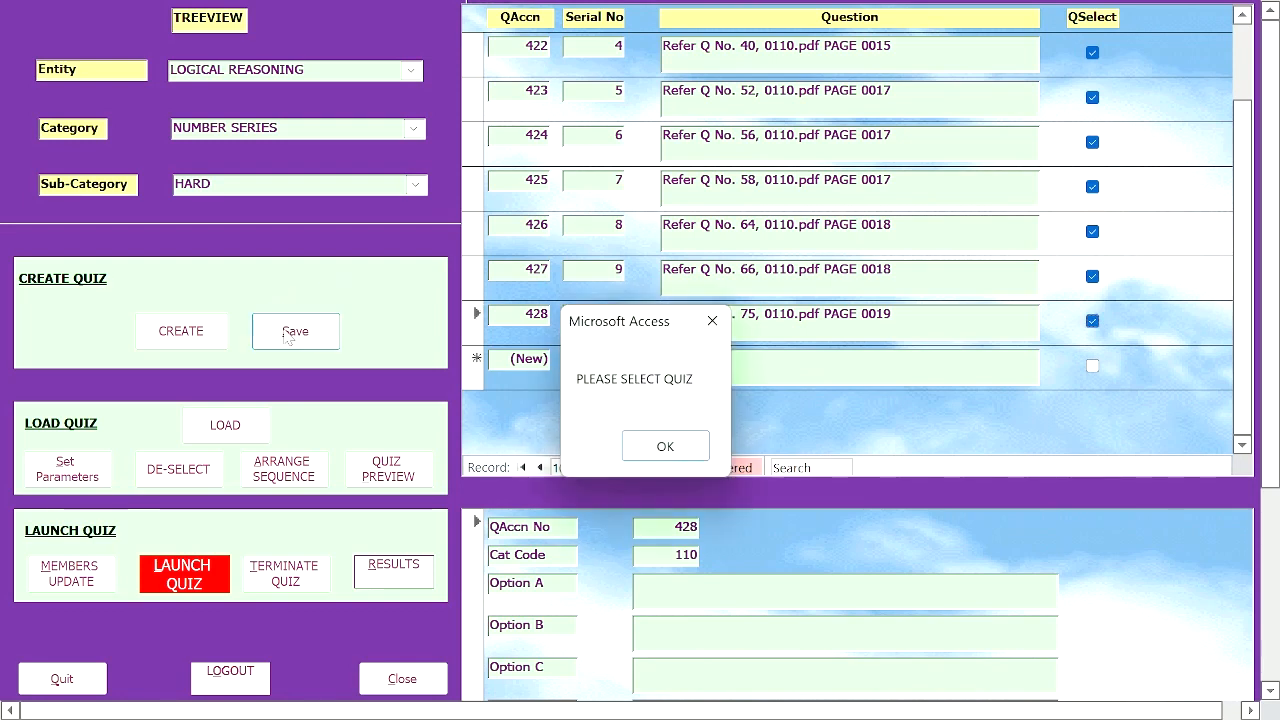
{"action": "left_click", "coordinate": [655, 451]}
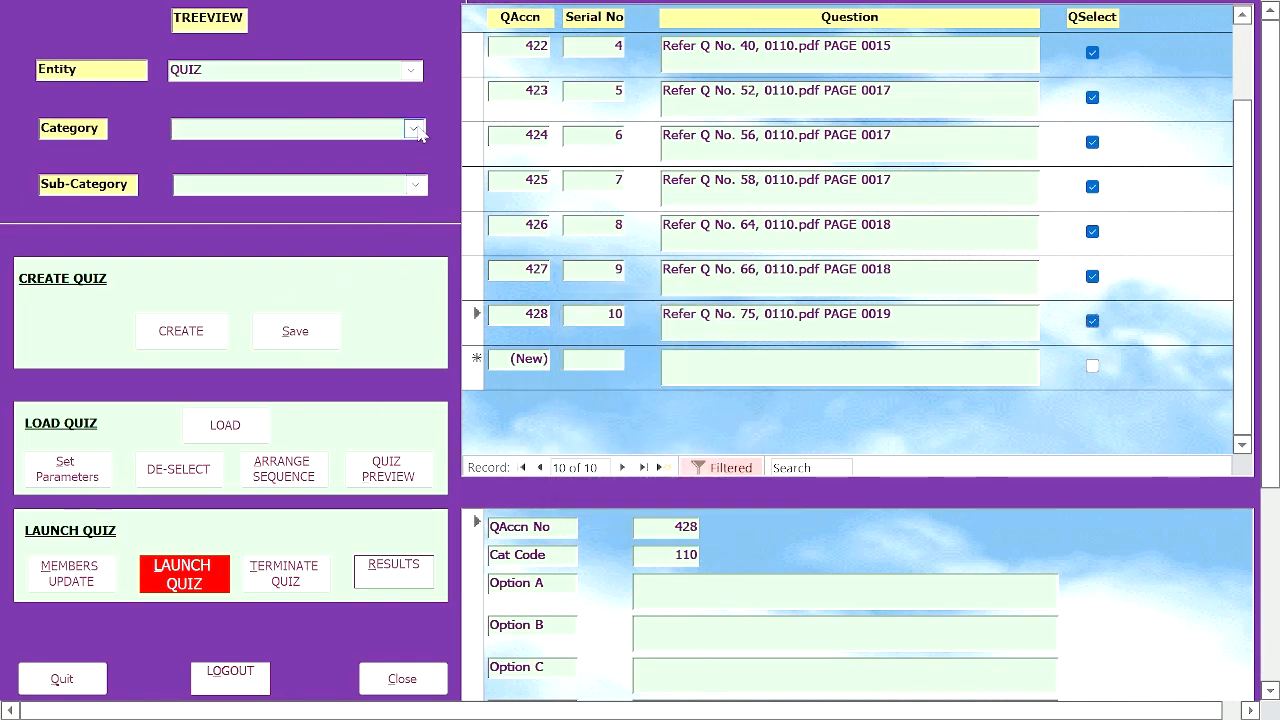
{"action": "left_click", "coordinate": [414, 130]}
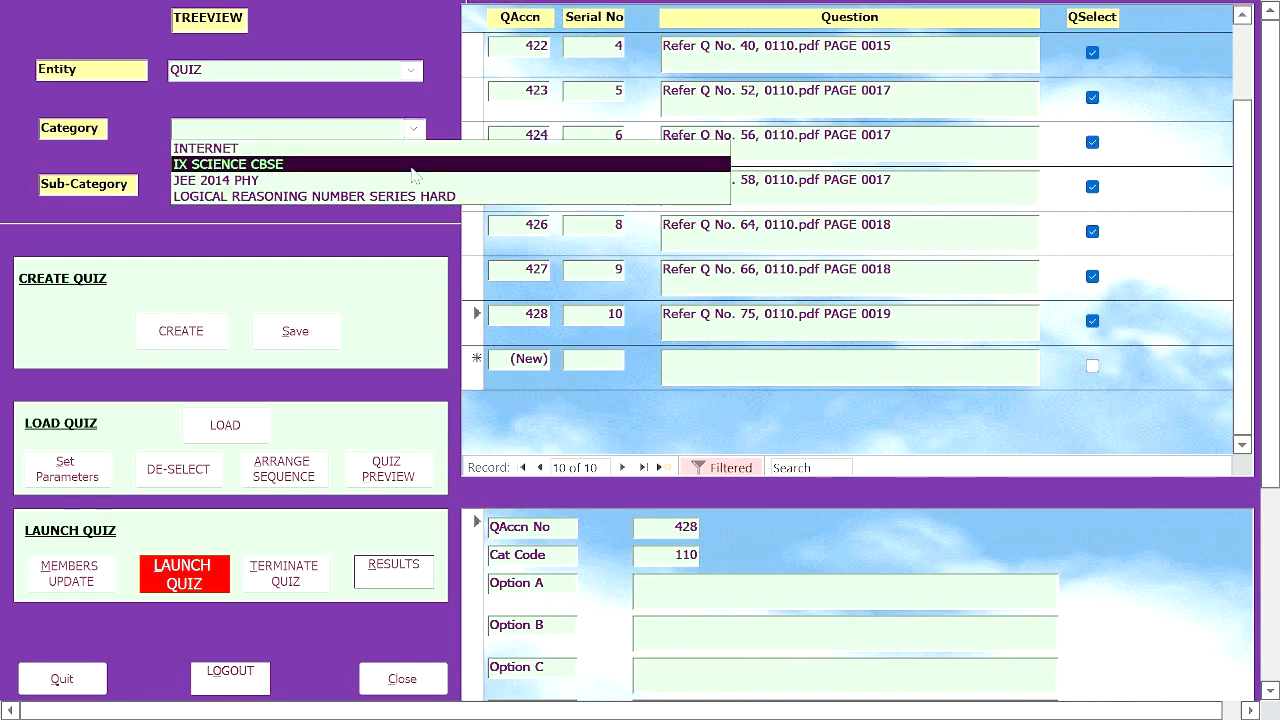
{"action": "left_click", "coordinate": [422, 197]}
{"action": "left_click", "coordinate": [415, 186]}
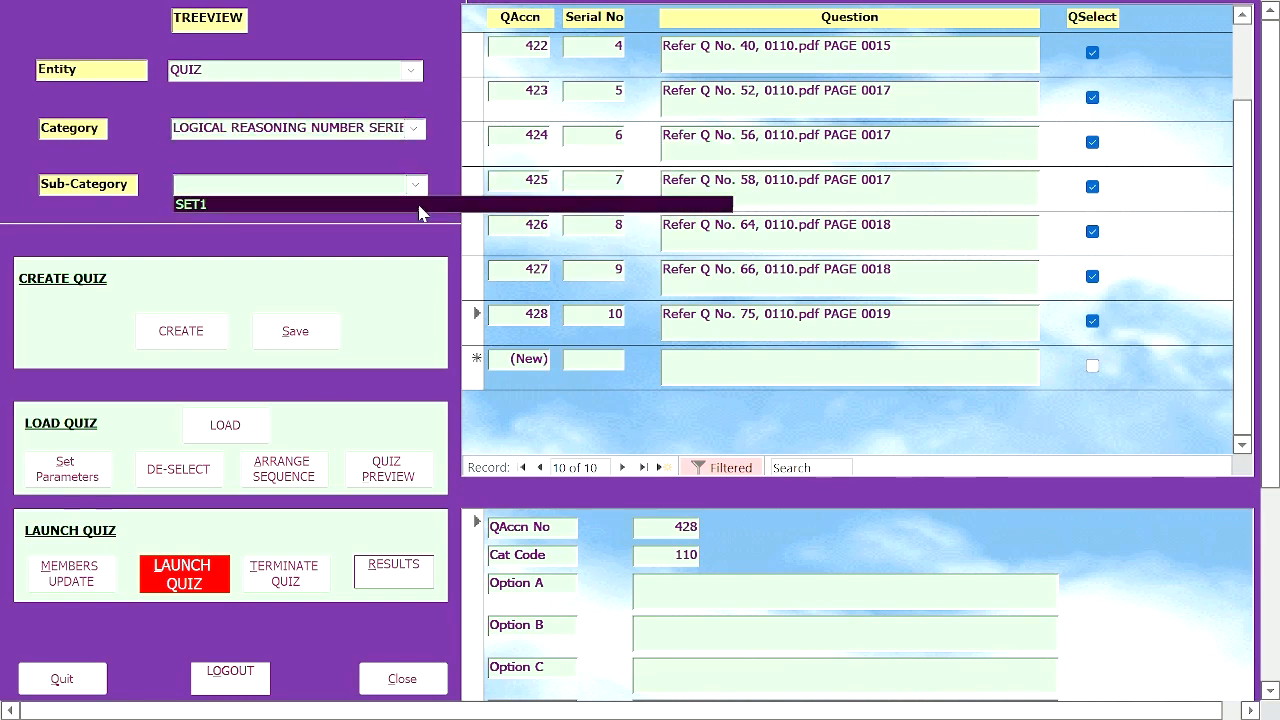
{"action": "left_click", "coordinate": [420, 205]}
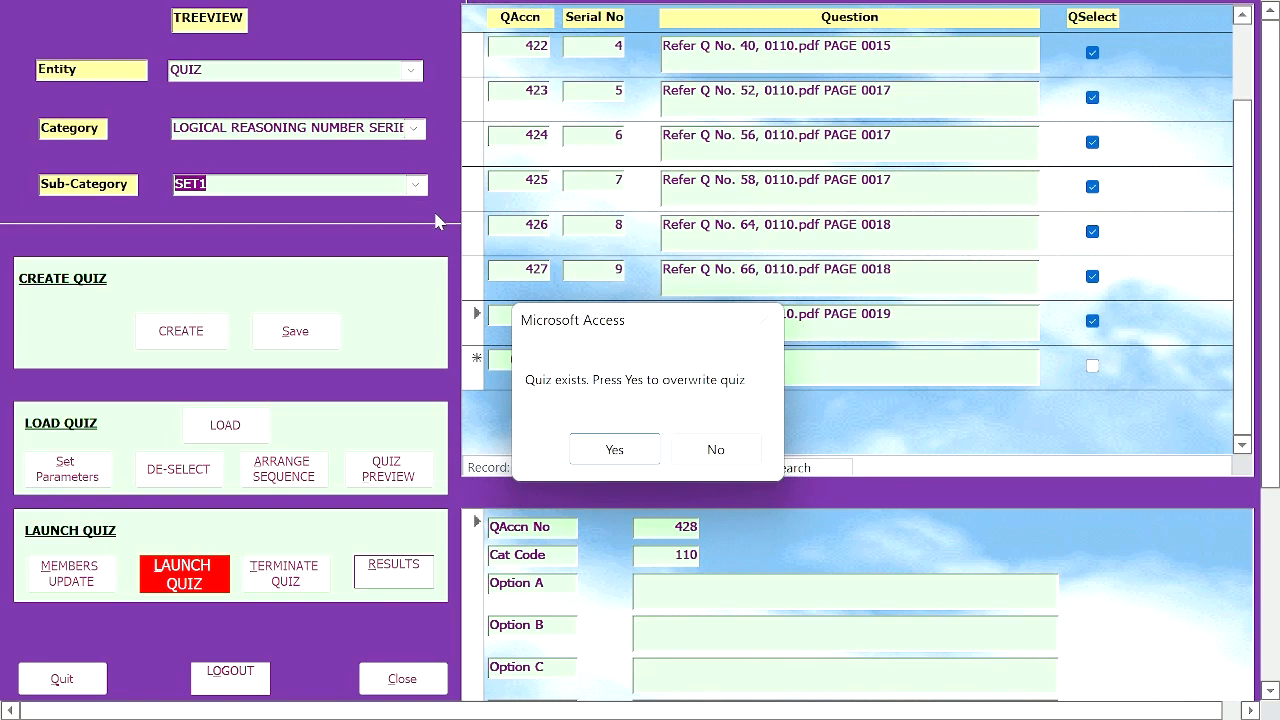
{"action": "left_click", "coordinate": [614, 450]}
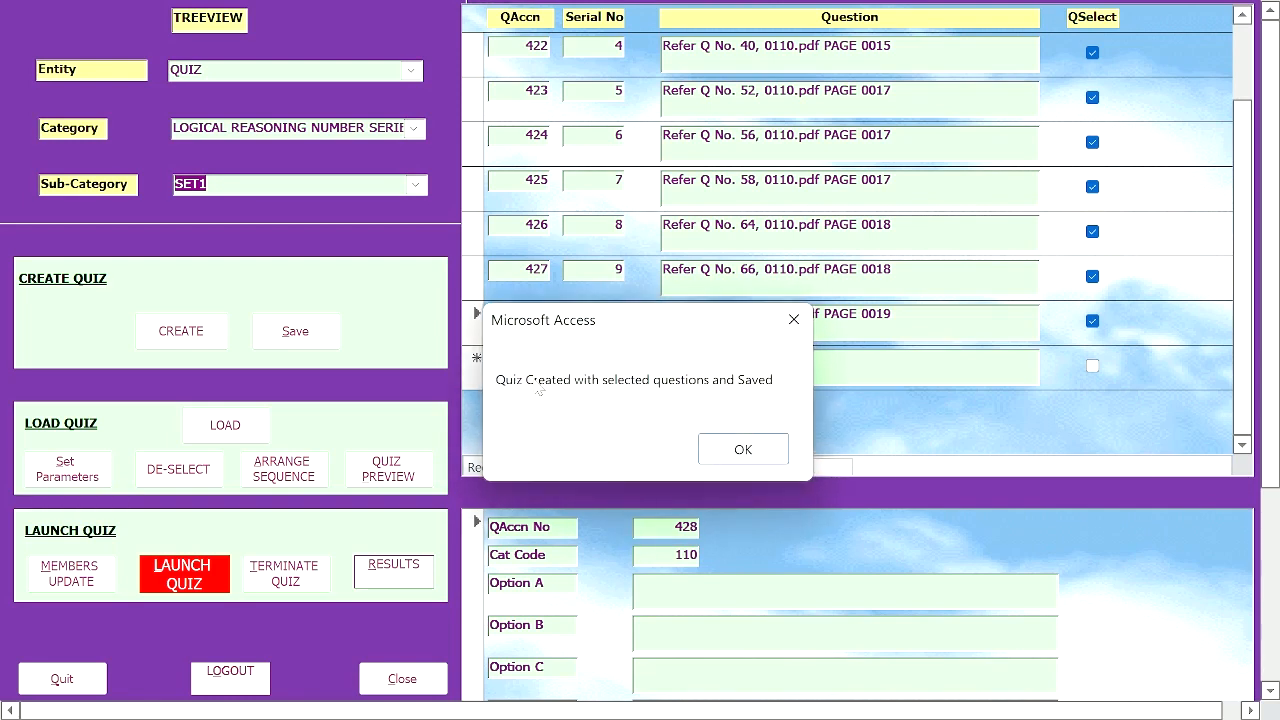
{"action": "left_click", "coordinate": [743, 450]}
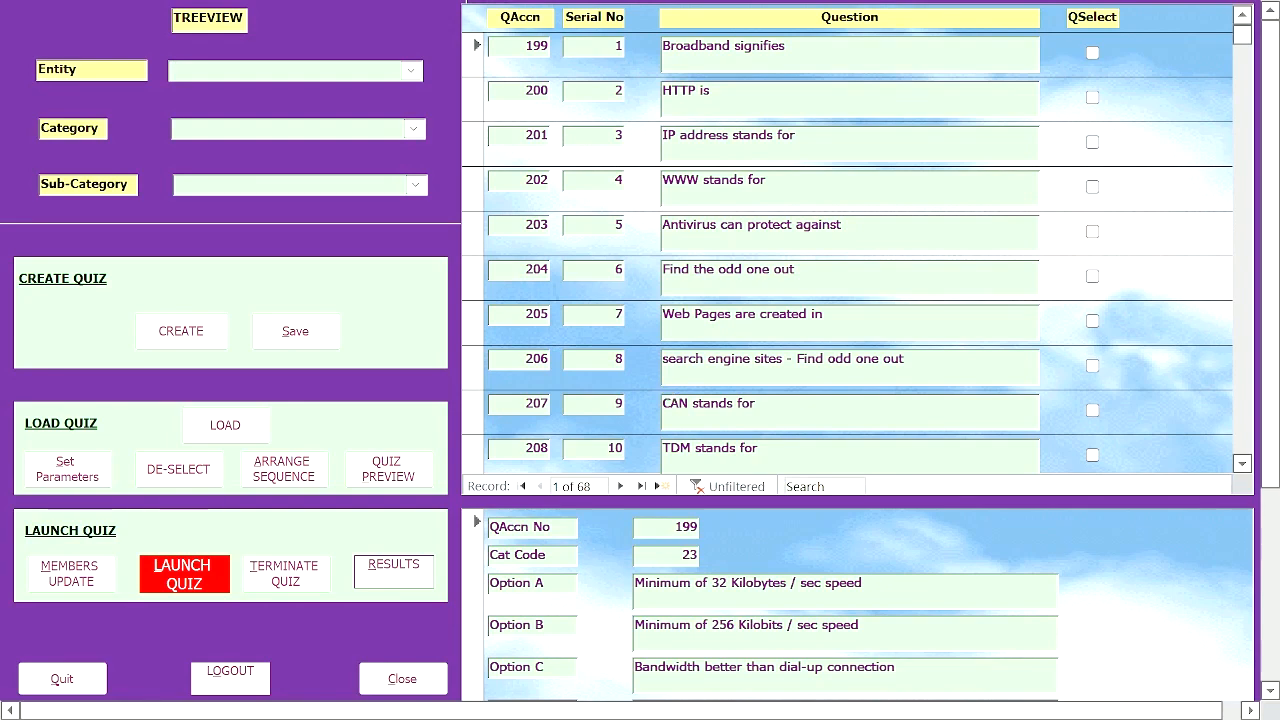
- Start loading a quiz, review the quiz parameters, and close the parameters form without changing them
{"action": "left_click", "coordinate": [229, 425]}
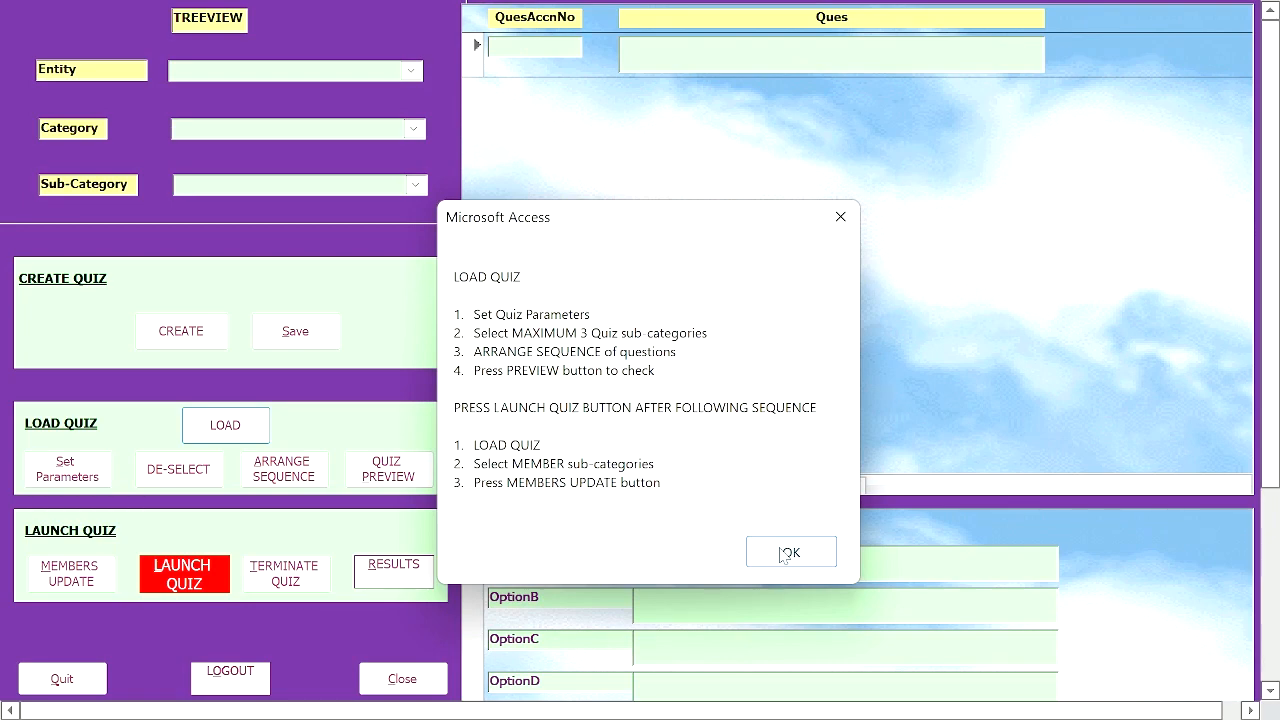
{"action": "left_click", "coordinate": [787, 553]}
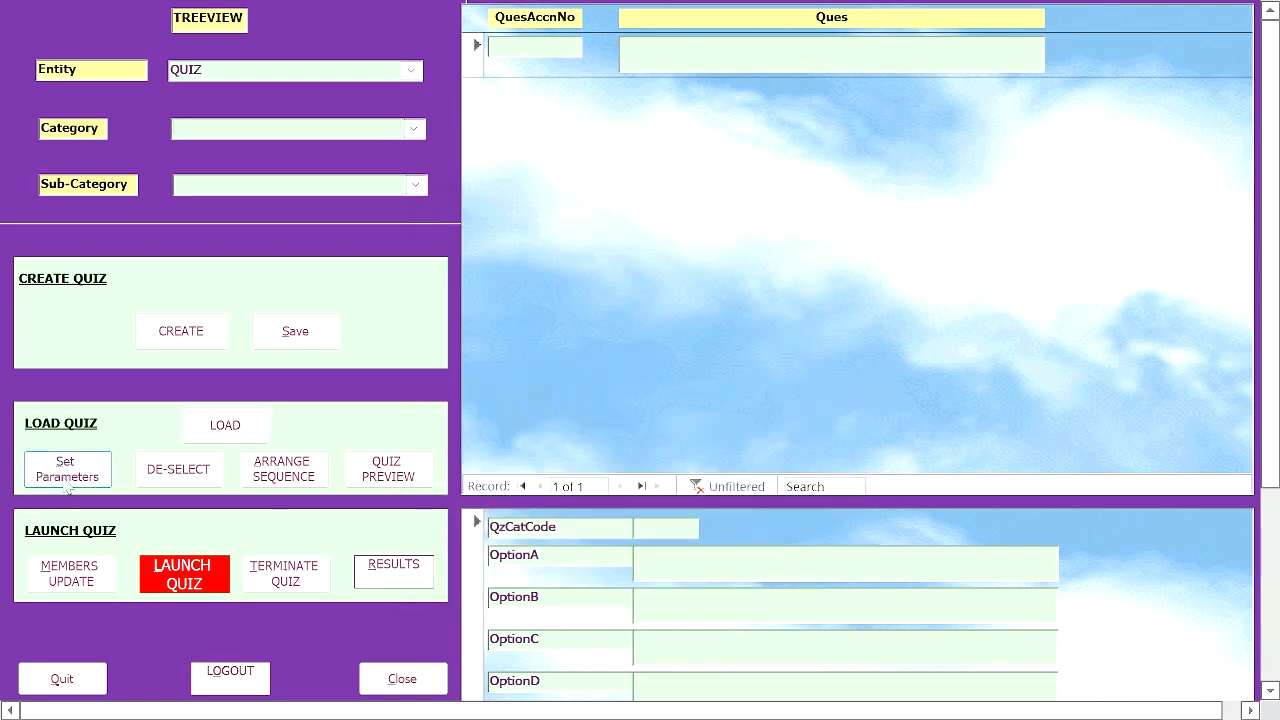
{"action": "left_click", "coordinate": [67, 476]}
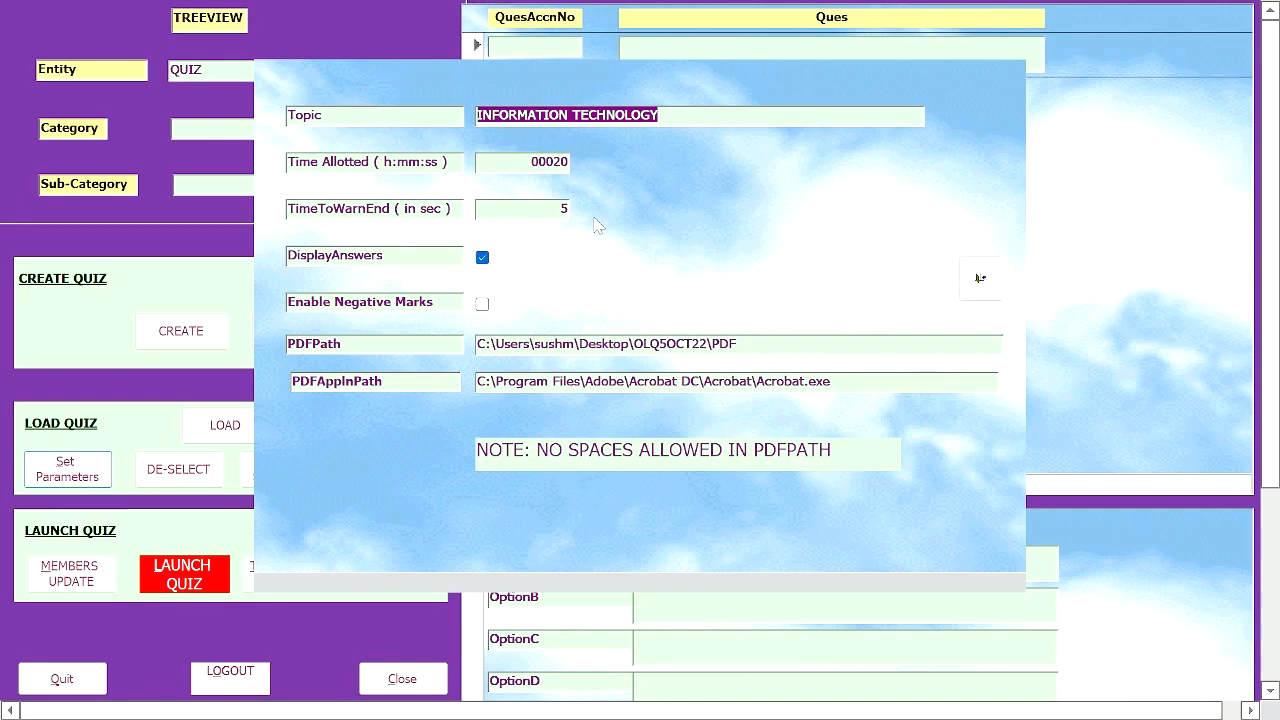
{"action": "left_click", "coordinate": [980, 277]}
- Load the questions of quiz category LOGICAL REASONING NUMBER SERIES HARD, sub-category SET1
{"action": "left_click", "coordinate": [414, 130]}
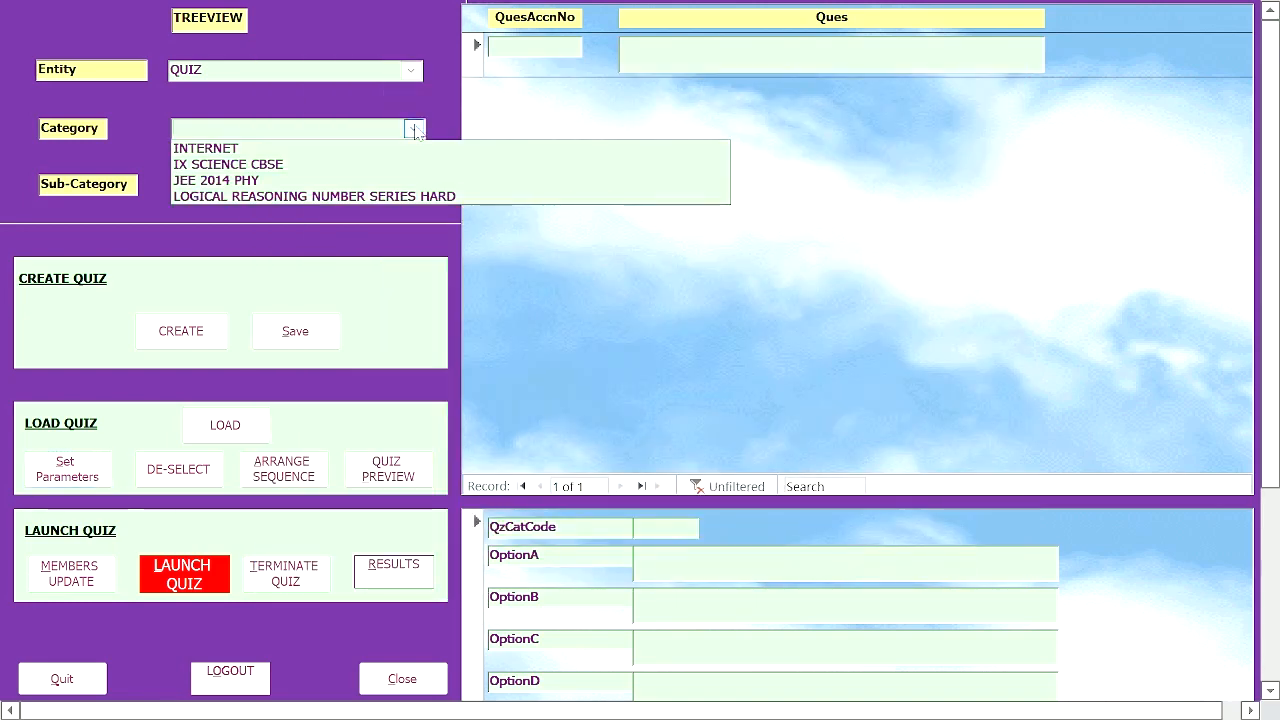
{"action": "left_click", "coordinate": [413, 197]}
{"action": "left_click", "coordinate": [414, 184]}
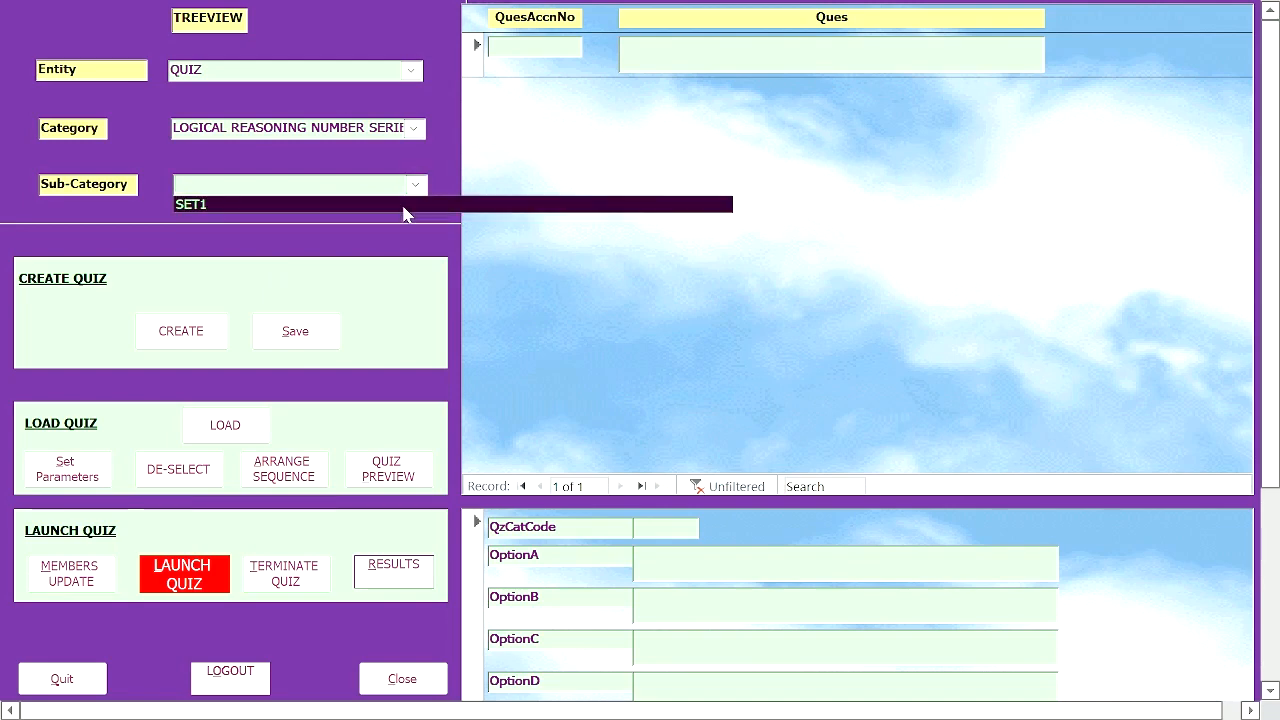
{"action": "left_click", "coordinate": [405, 205]}
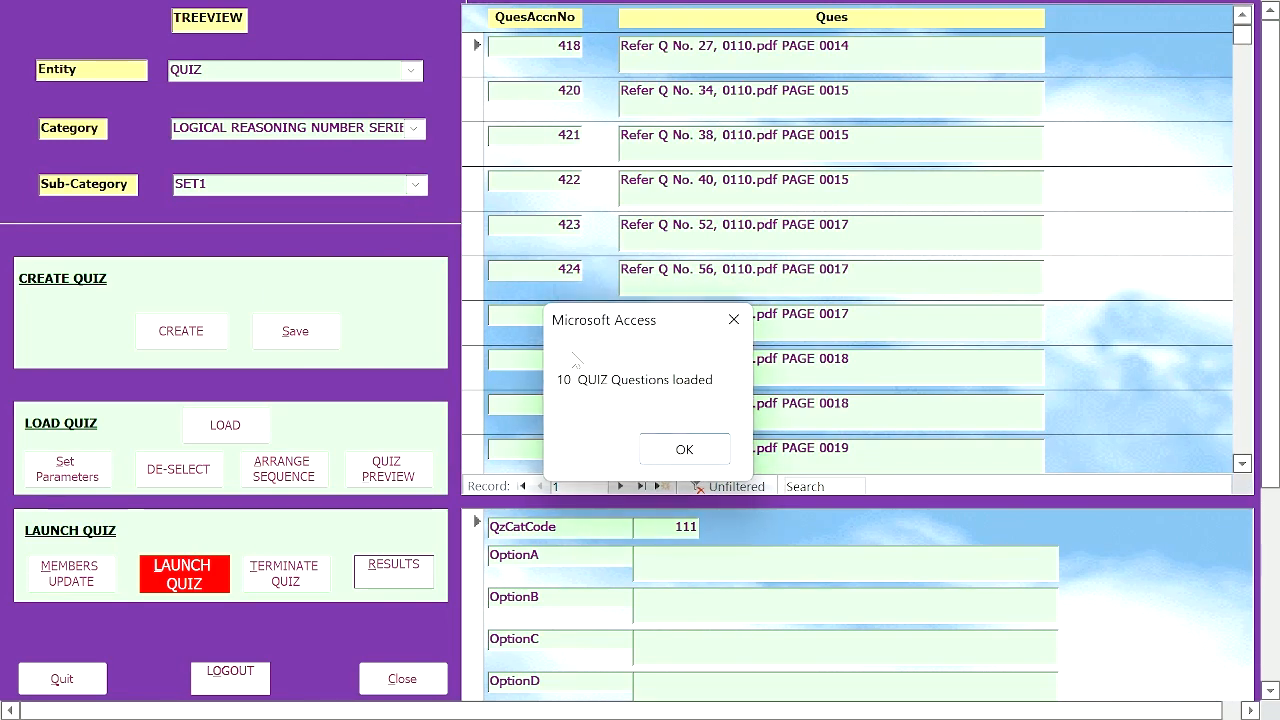
{"action": "left_click", "coordinate": [685, 450]}
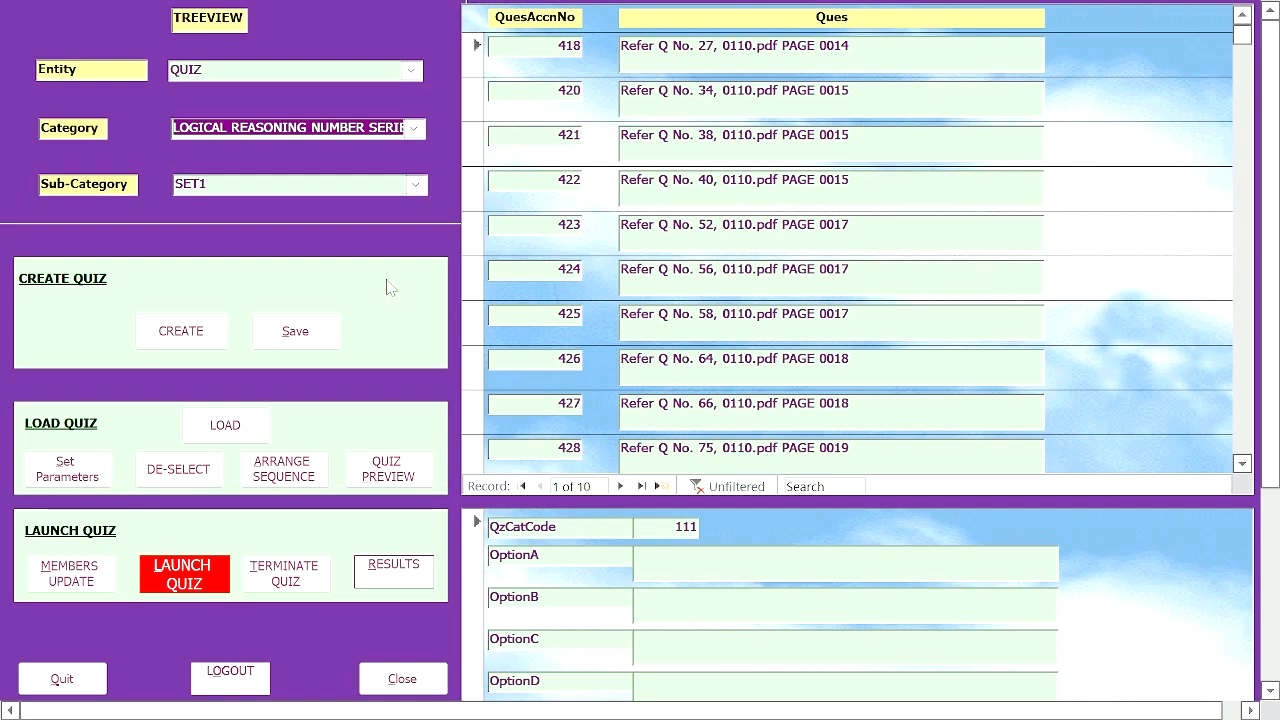
- De-select the SET1 quiz of LOGICAL REASONING NUMBER SERIES HARD to unload its questions
{"action": "left_click", "coordinate": [189, 474]}
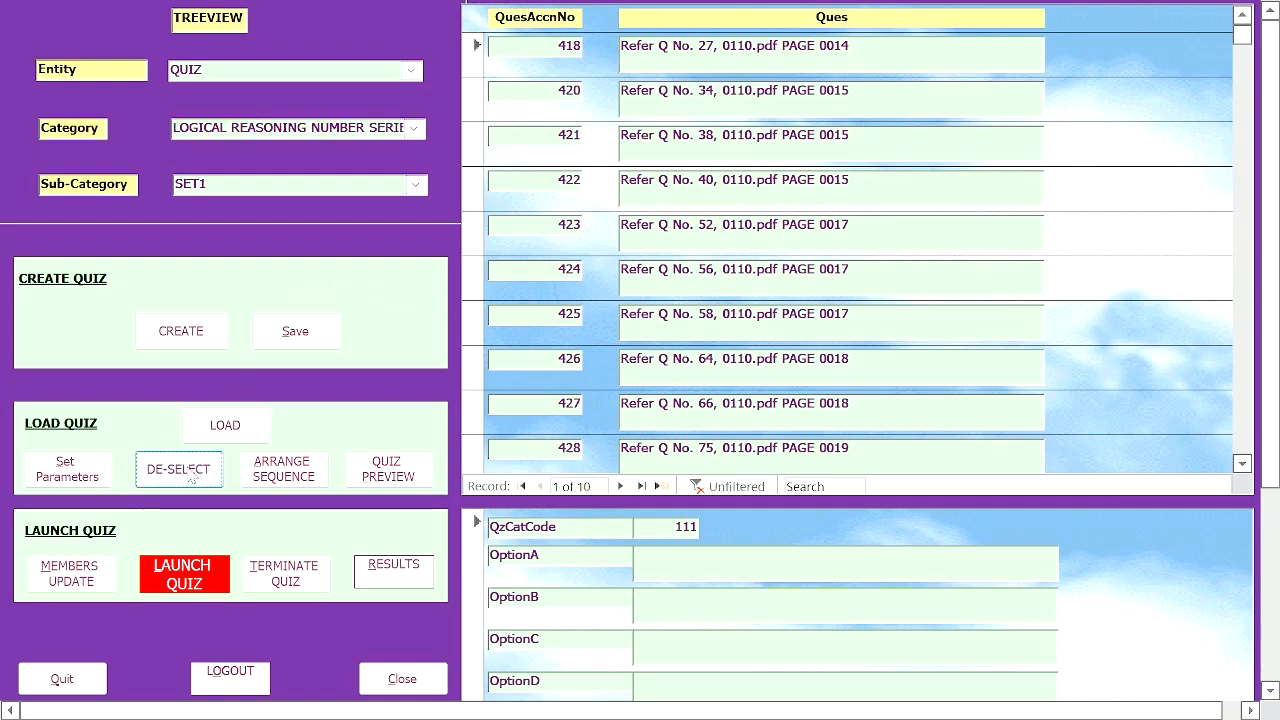
{"action": "left_click", "coordinate": [415, 186]}
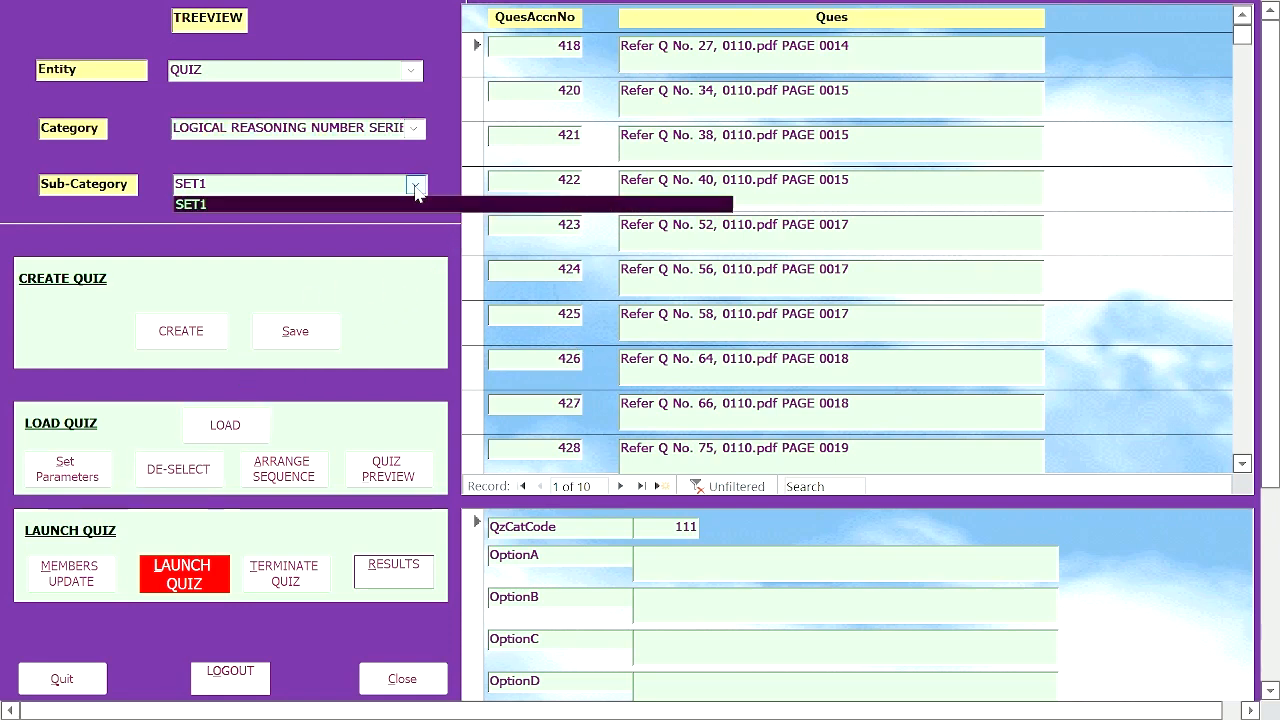
{"action": "left_click", "coordinate": [415, 208]}
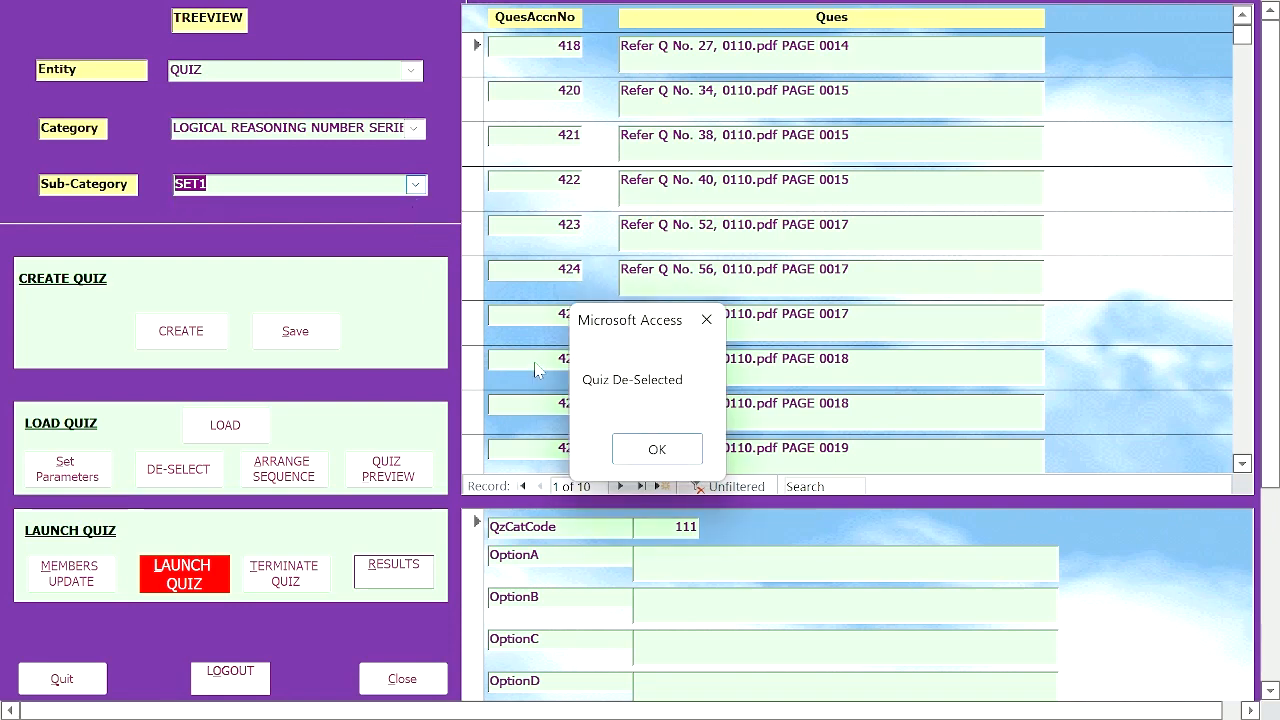
{"action": "left_click", "coordinate": [662, 452]}
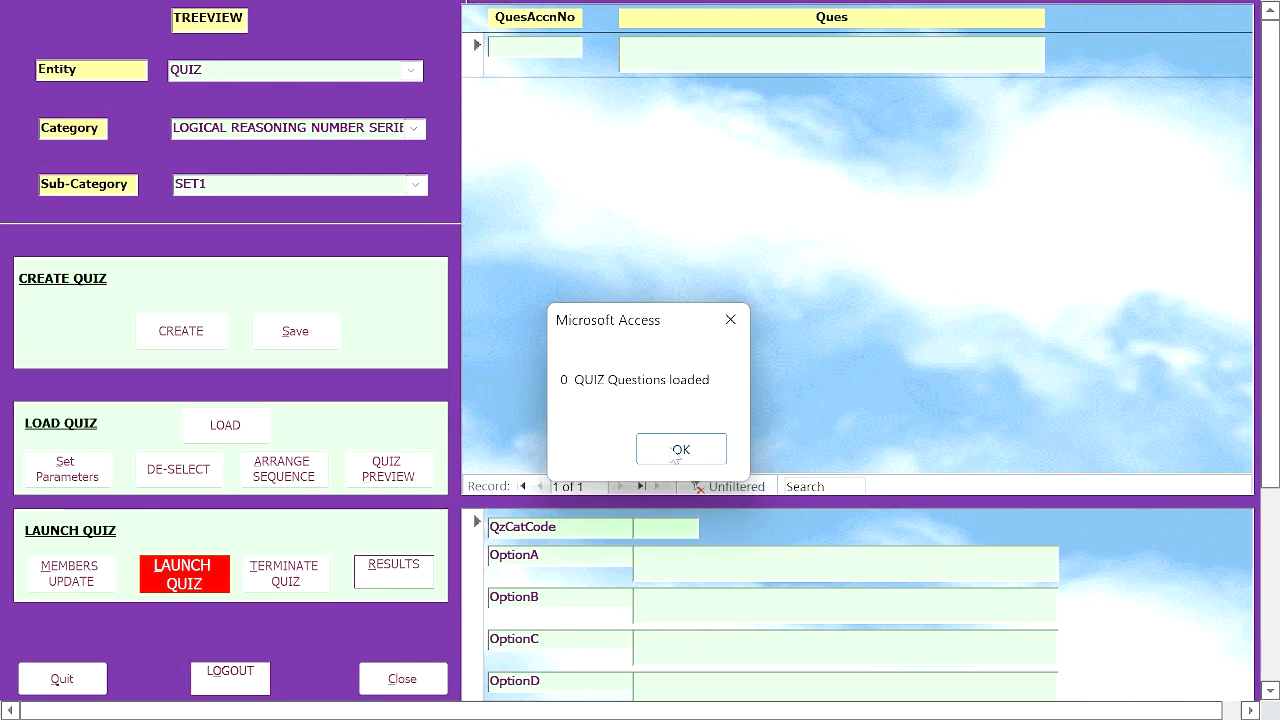
{"action": "left_click", "coordinate": [679, 450]}
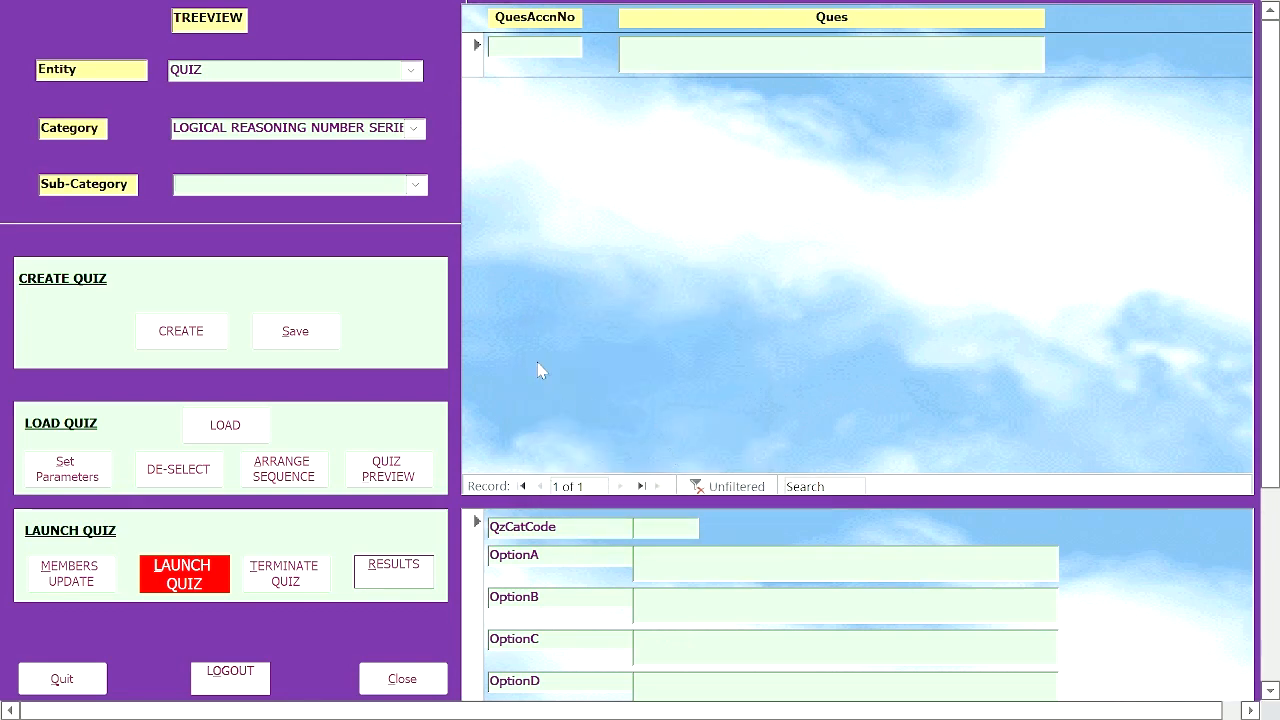
- Reload the SET1 sub-category of the LOGICAL REASONING NUMBER SERIES HARD quiz
{"action": "left_click", "coordinate": [415, 184]}
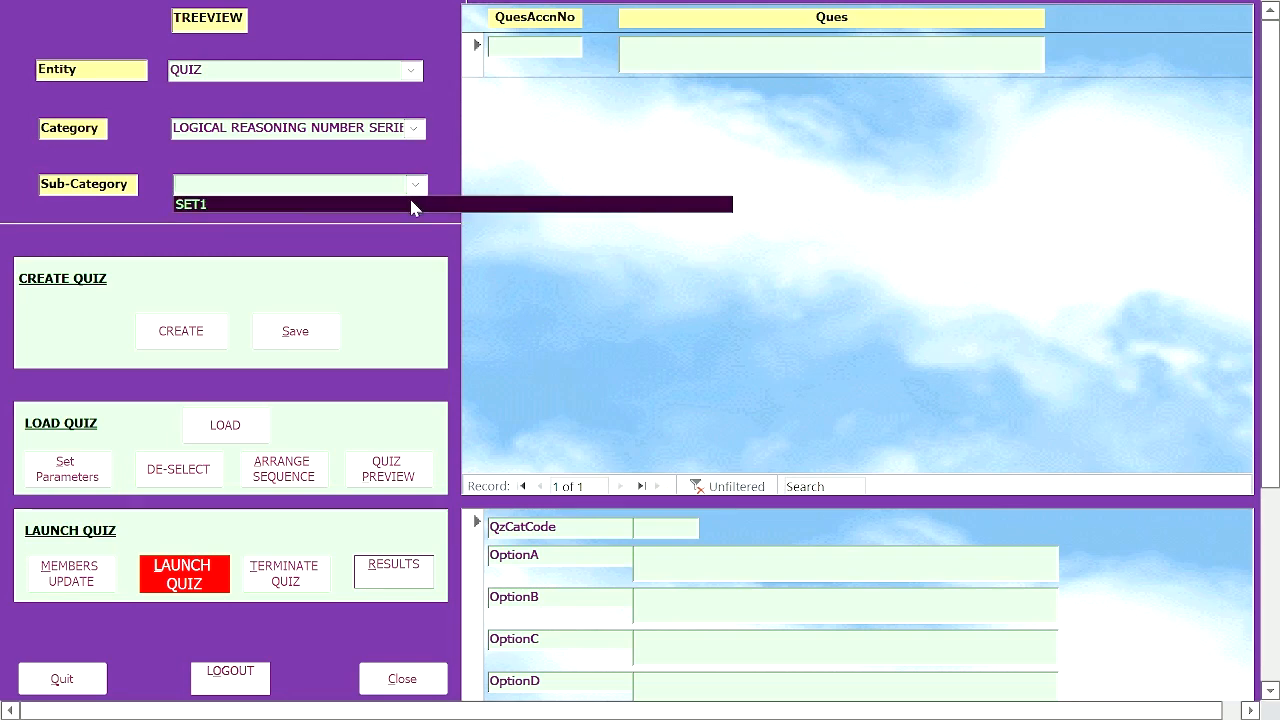
{"action": "left_click", "coordinate": [415, 205]}
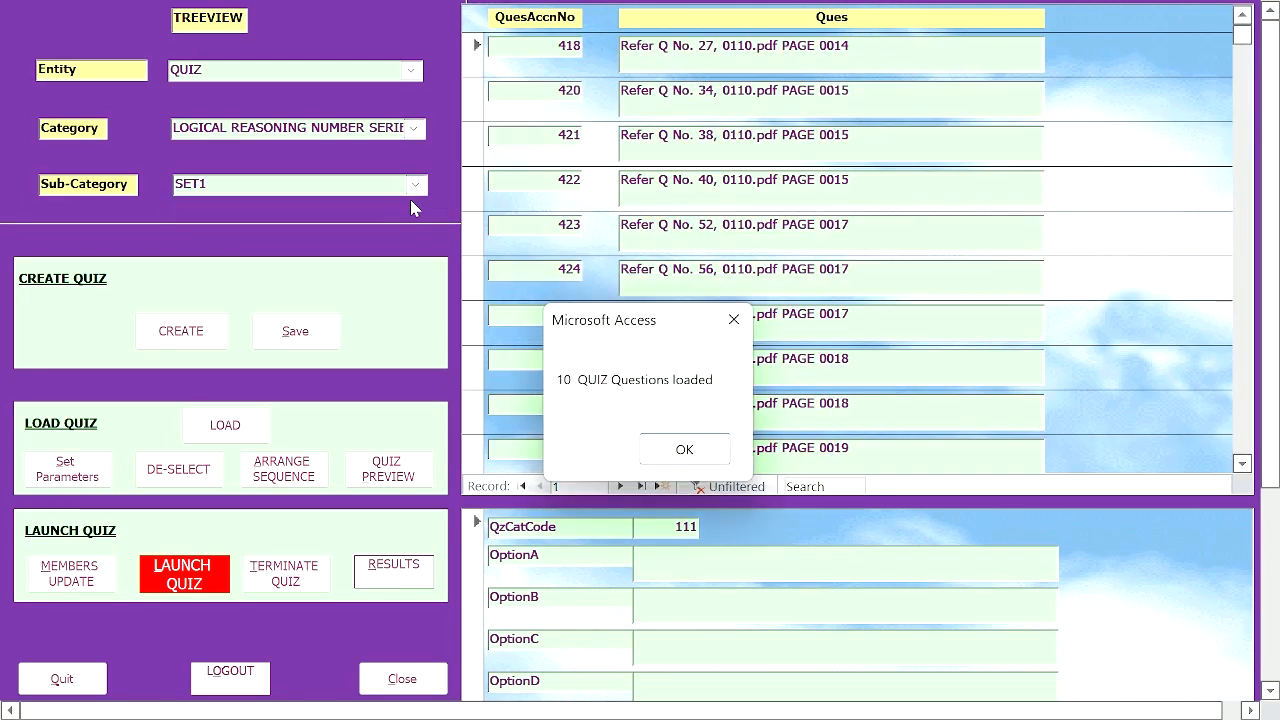
{"action": "left_click", "coordinate": [679, 450]}
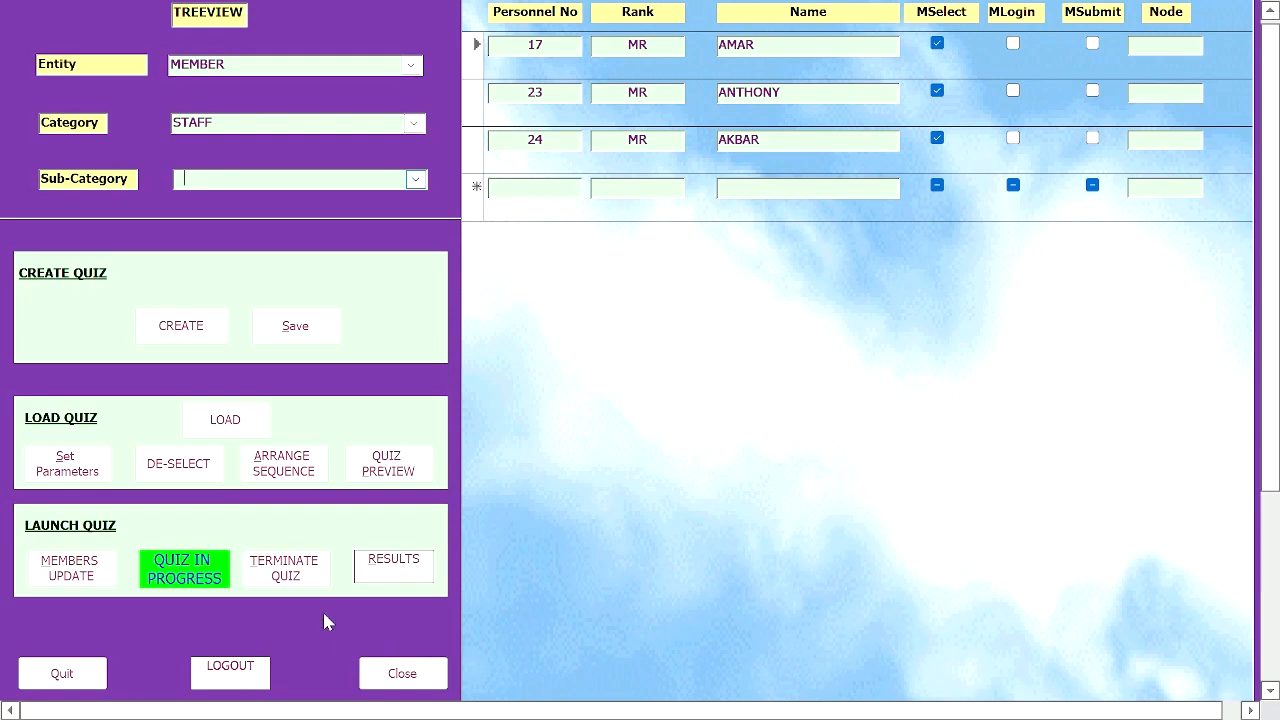
- Update the members' status for the quiz in progress and dismiss the event error
{"action": "left_click", "coordinate": [76, 577]}
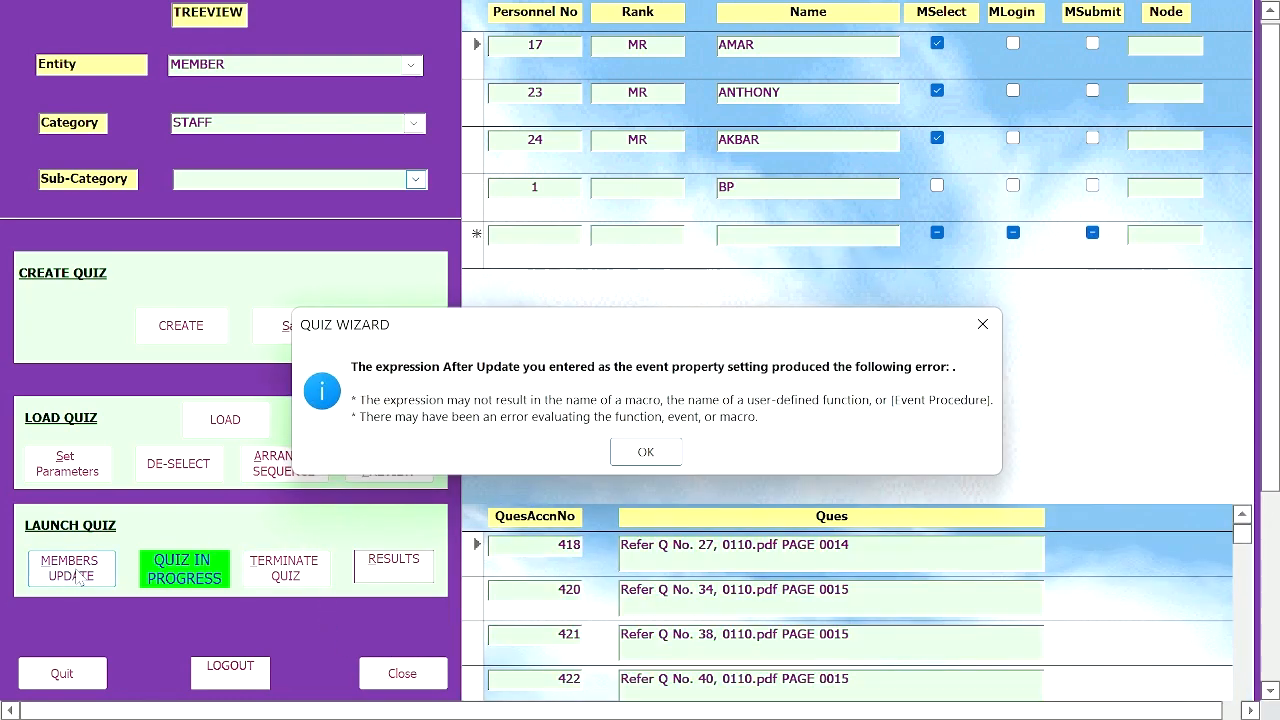
{"action": "left_click", "coordinate": [641, 452]}
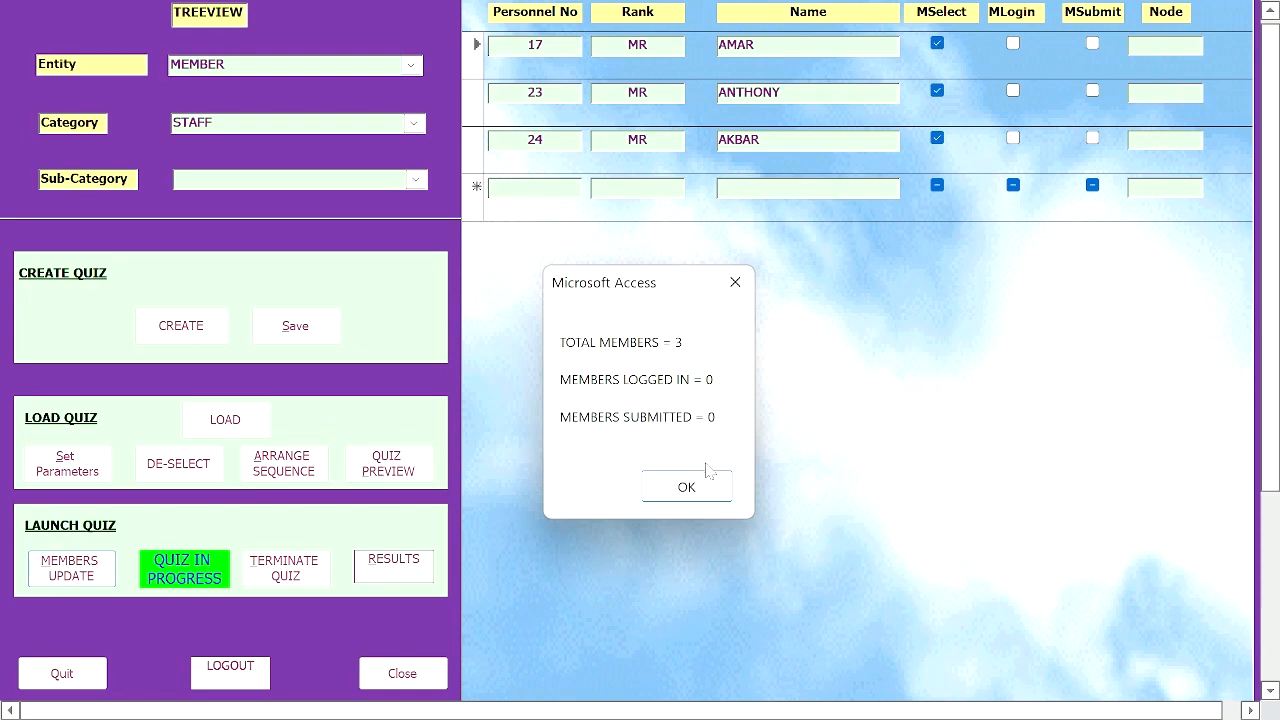
- Acknowledge the members' status summary and close the quiz form
{"action": "left_click", "coordinate": [697, 497]}
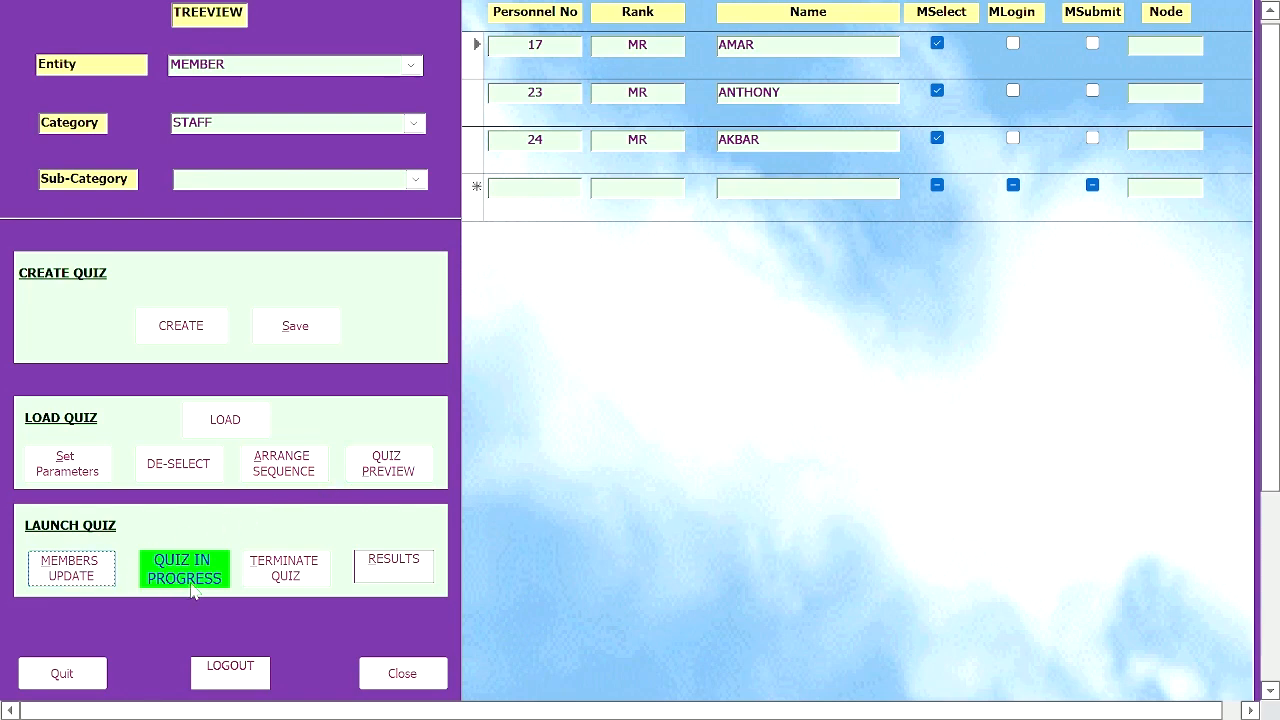
{"action": "left_click", "coordinate": [374, 671]}
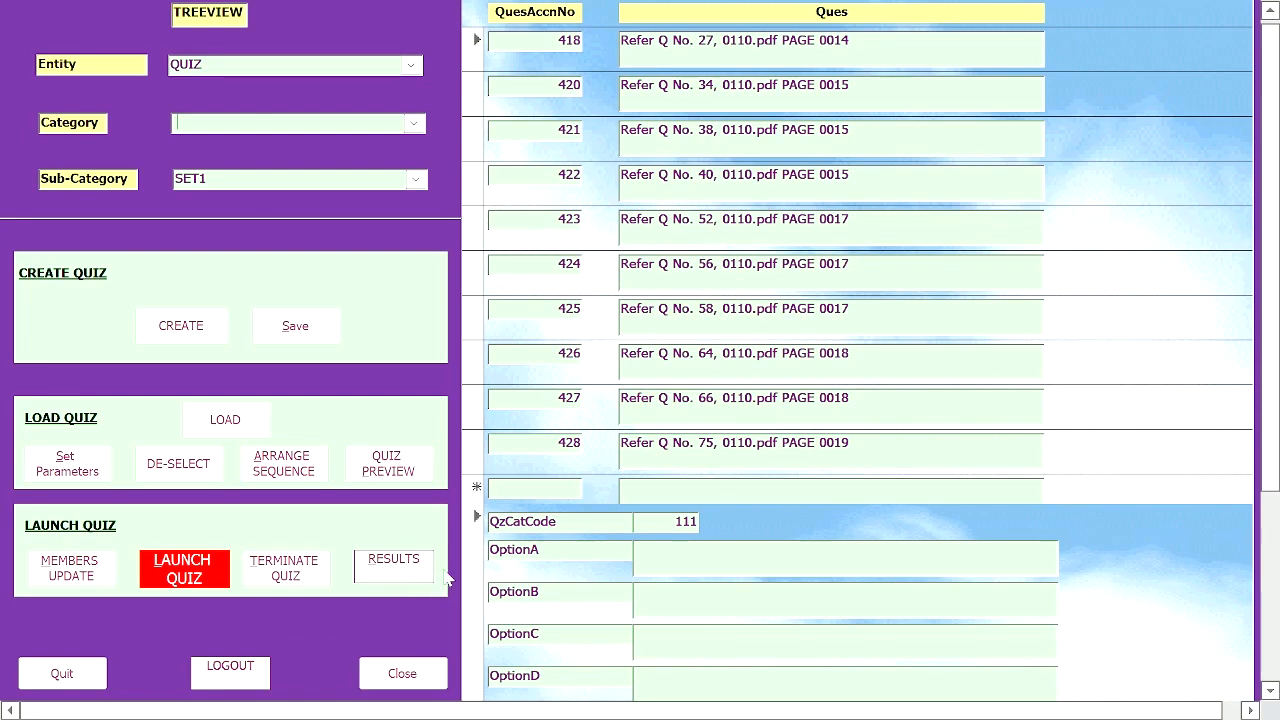
- Review the sequence of the loaded quiz questions and preview the quiz alongside 110.pdf, dismissing the error on exit
{"action": "left_click", "coordinate": [289, 464]}
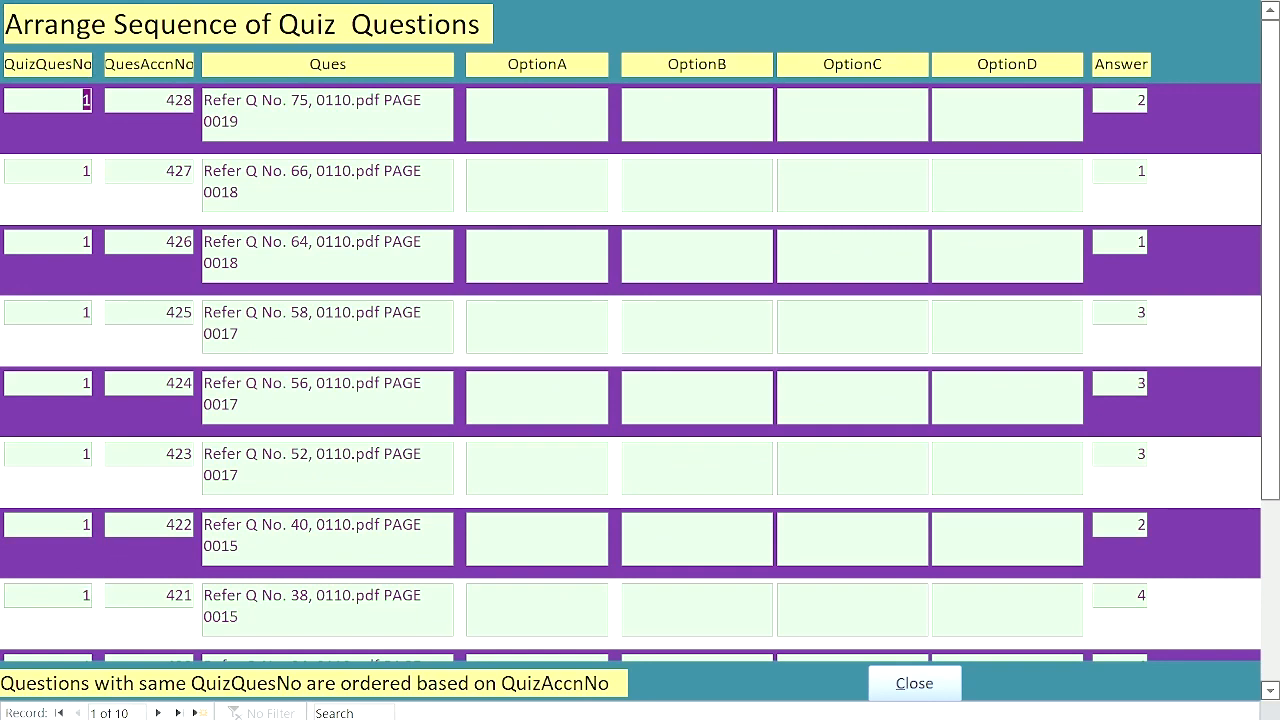
{"action": "left_click", "coordinate": [896, 681]}
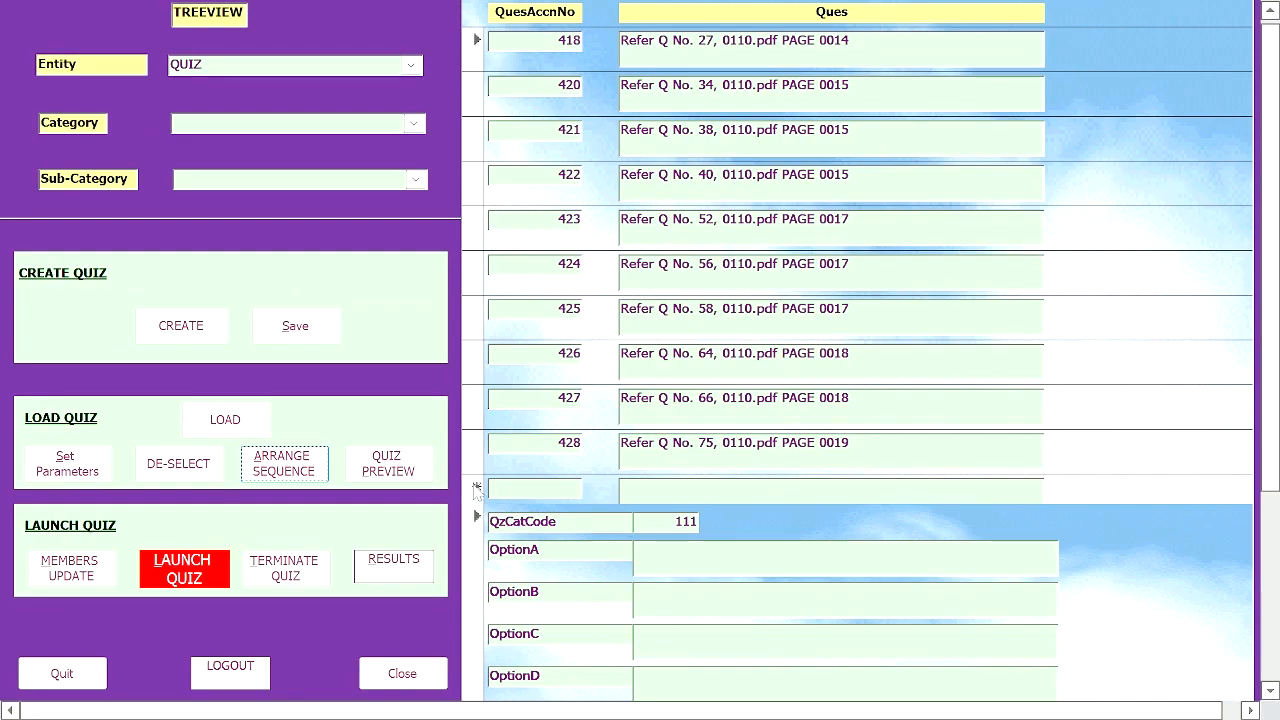
{"action": "left_click", "coordinate": [410, 463]}
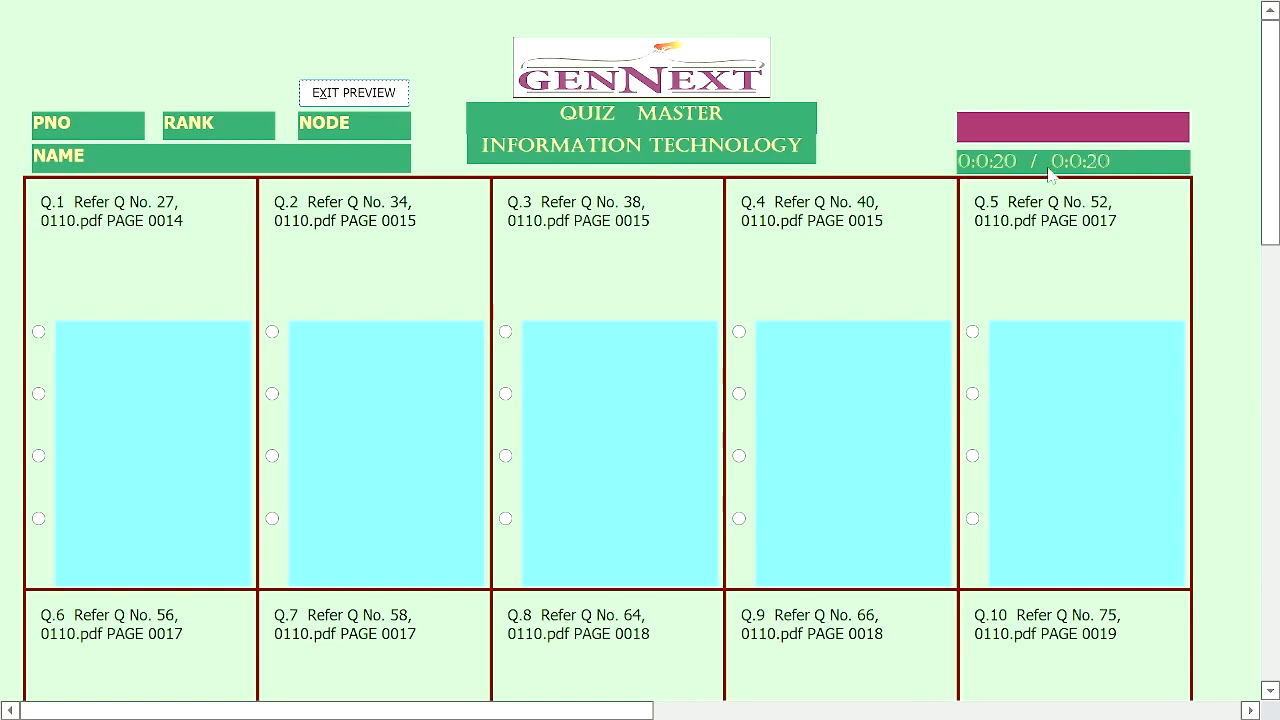
{"action": "left_click", "coordinate": [632, 222]}
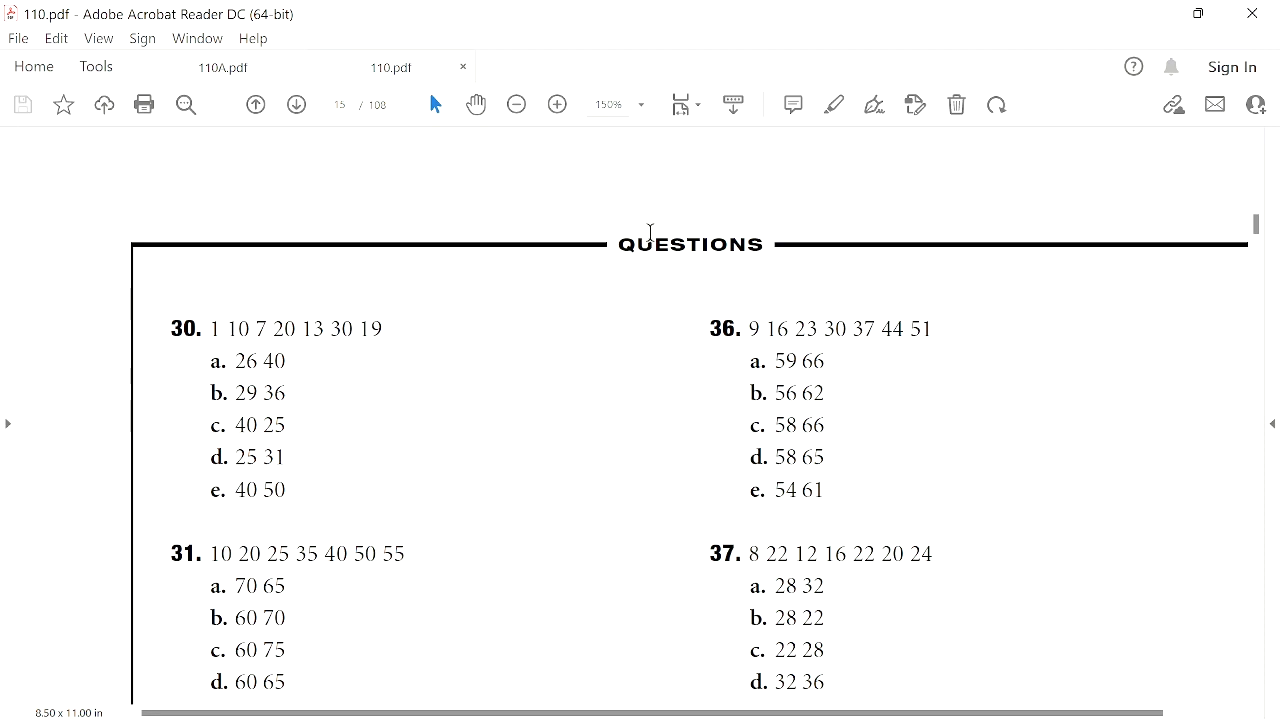
{"action": "left_click", "coordinate": [1252, 14]}
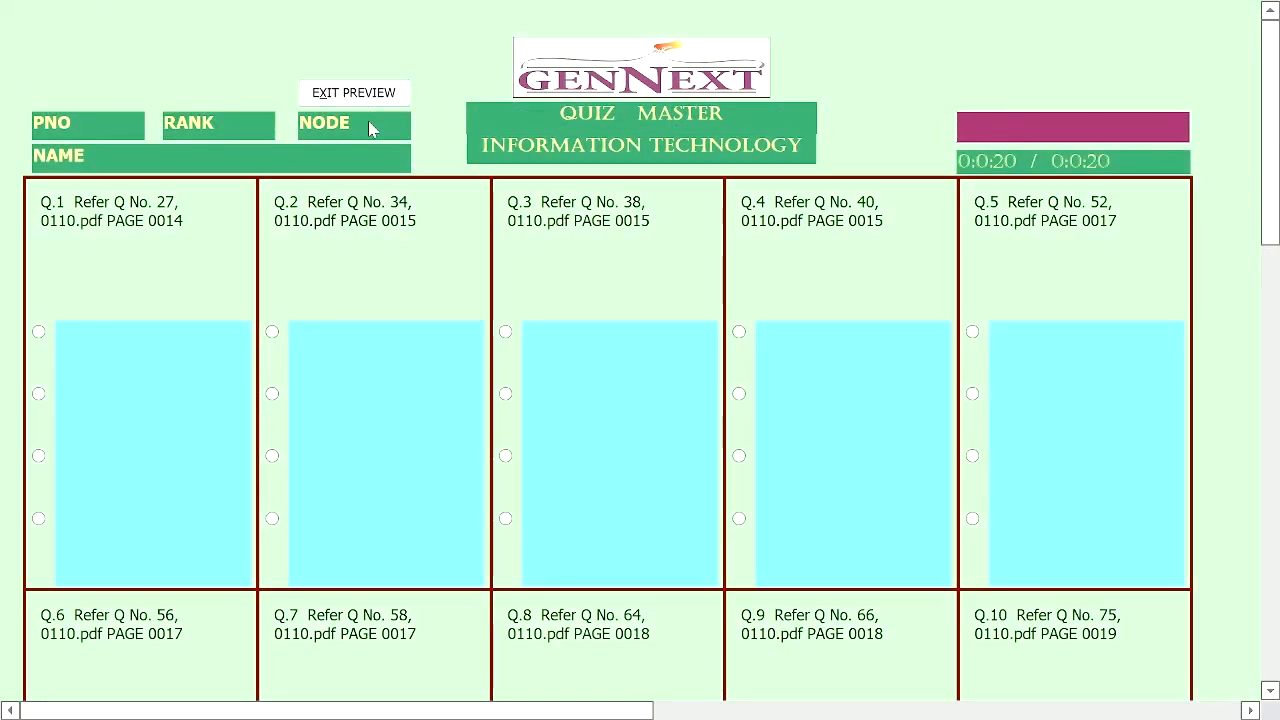
{"action": "left_click", "coordinate": [360, 94]}
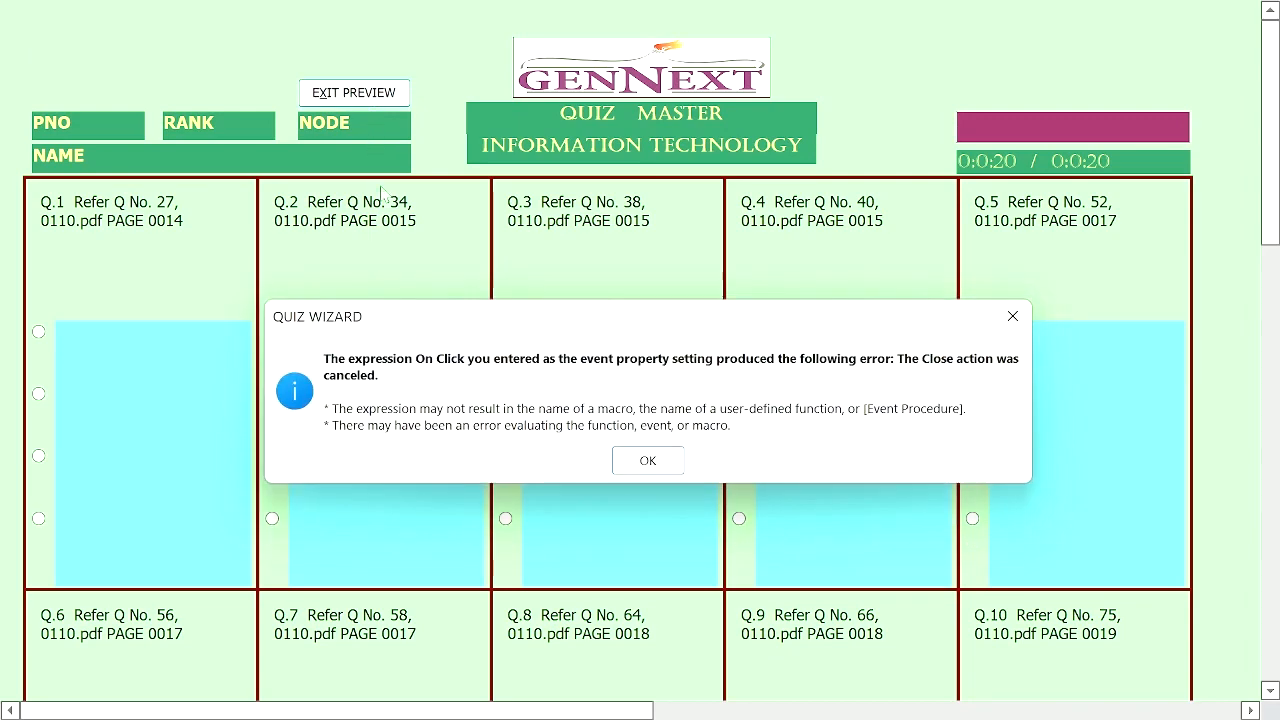
{"action": "left_click", "coordinate": [655, 462]}
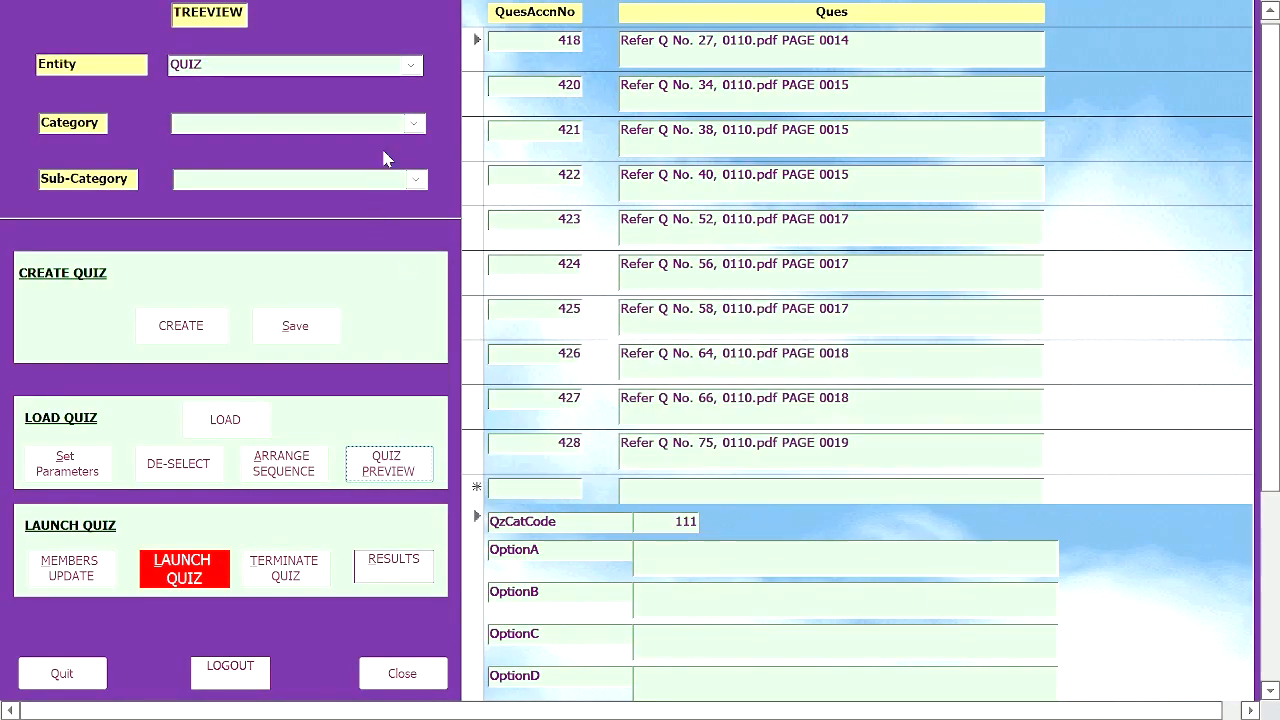
- De-select the members of category STAFF, sub-category ELECTRICAL, and try to launch the quiz without them
{"action": "left_click", "coordinate": [410, 72]}
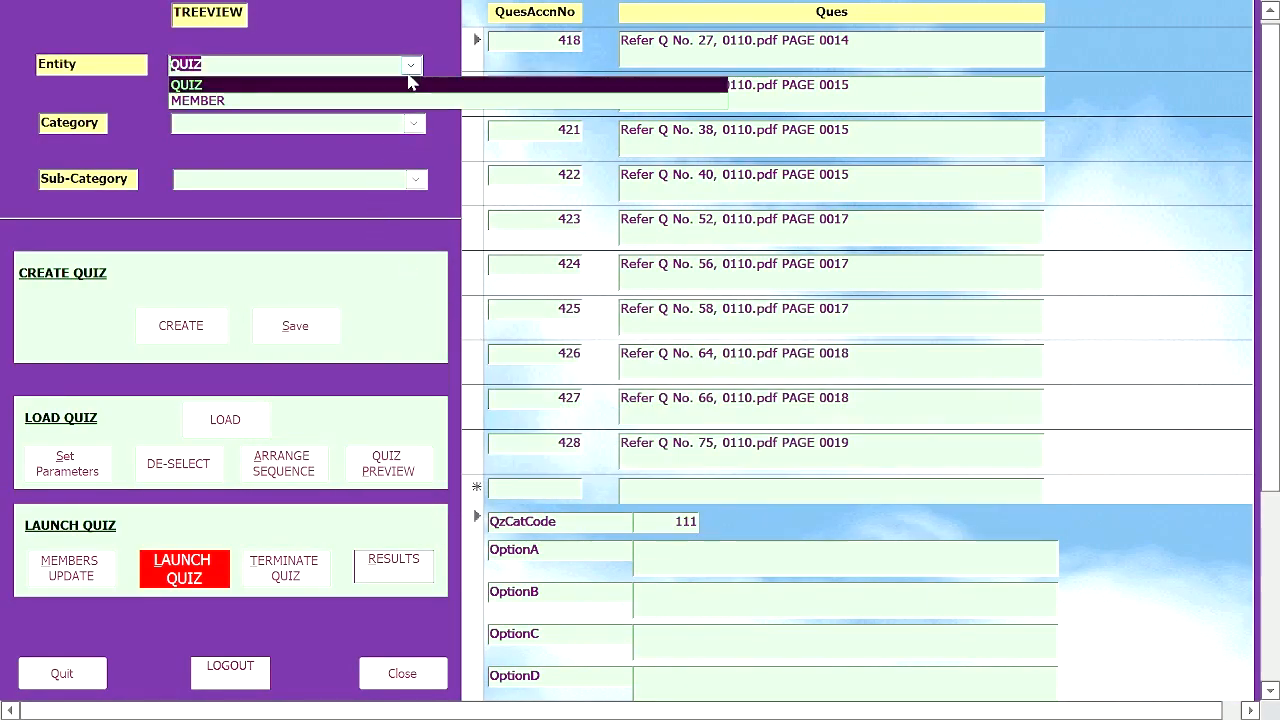
{"action": "left_click", "coordinate": [400, 101]}
{"action": "left_click", "coordinate": [414, 124]}
{"action": "left_click", "coordinate": [419, 143]}
{"action": "left_click", "coordinate": [415, 180]}
{"action": "left_click", "coordinate": [420, 193]}
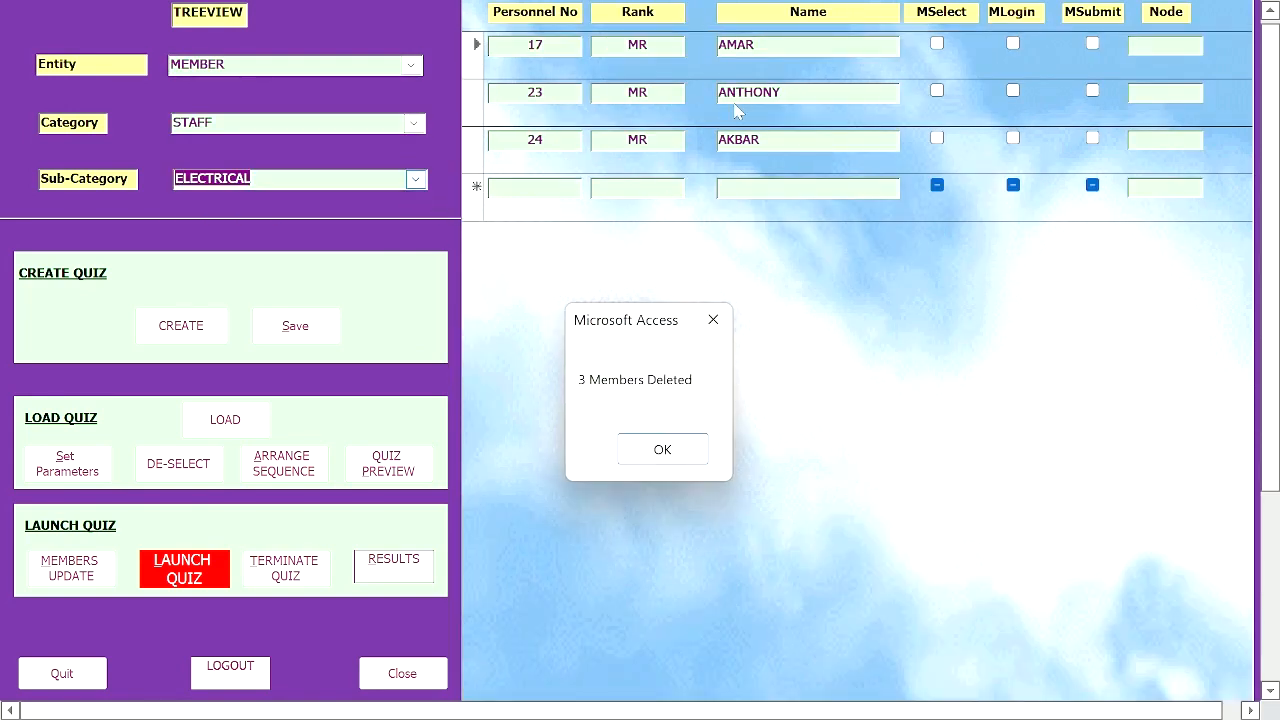
{"action": "left_click", "coordinate": [680, 452]}
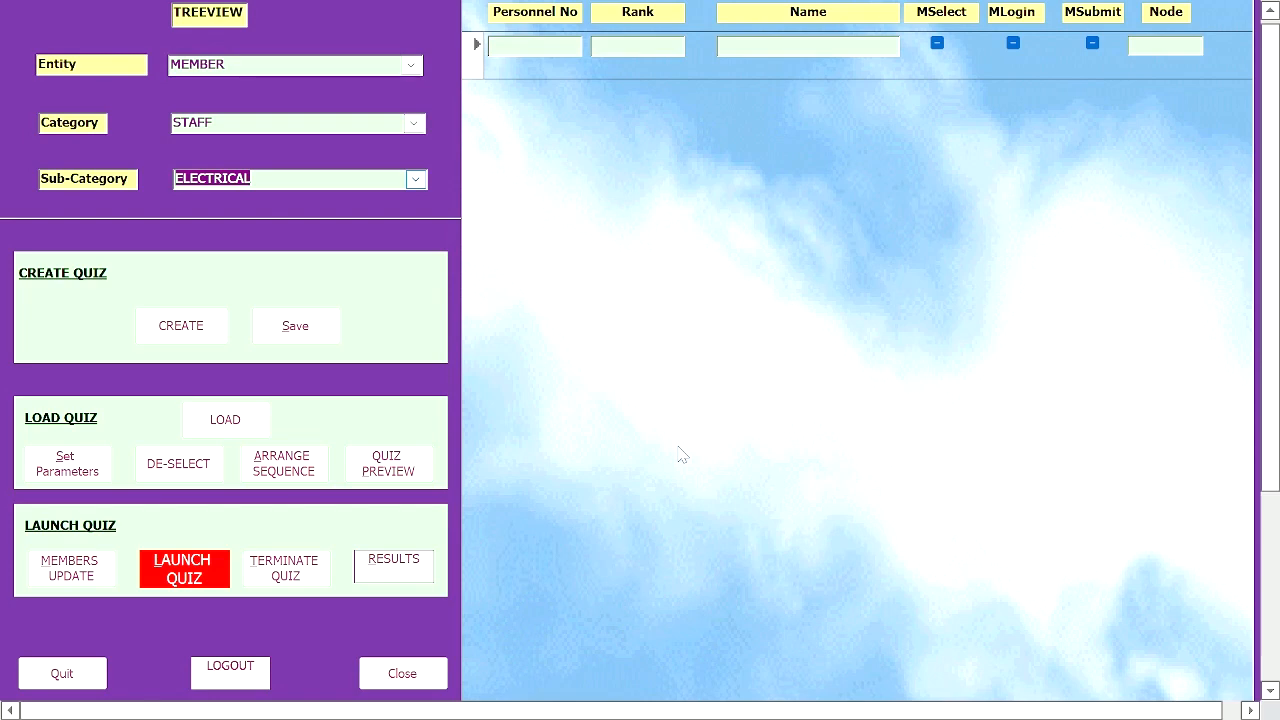
{"action": "left_click", "coordinate": [197, 572]}
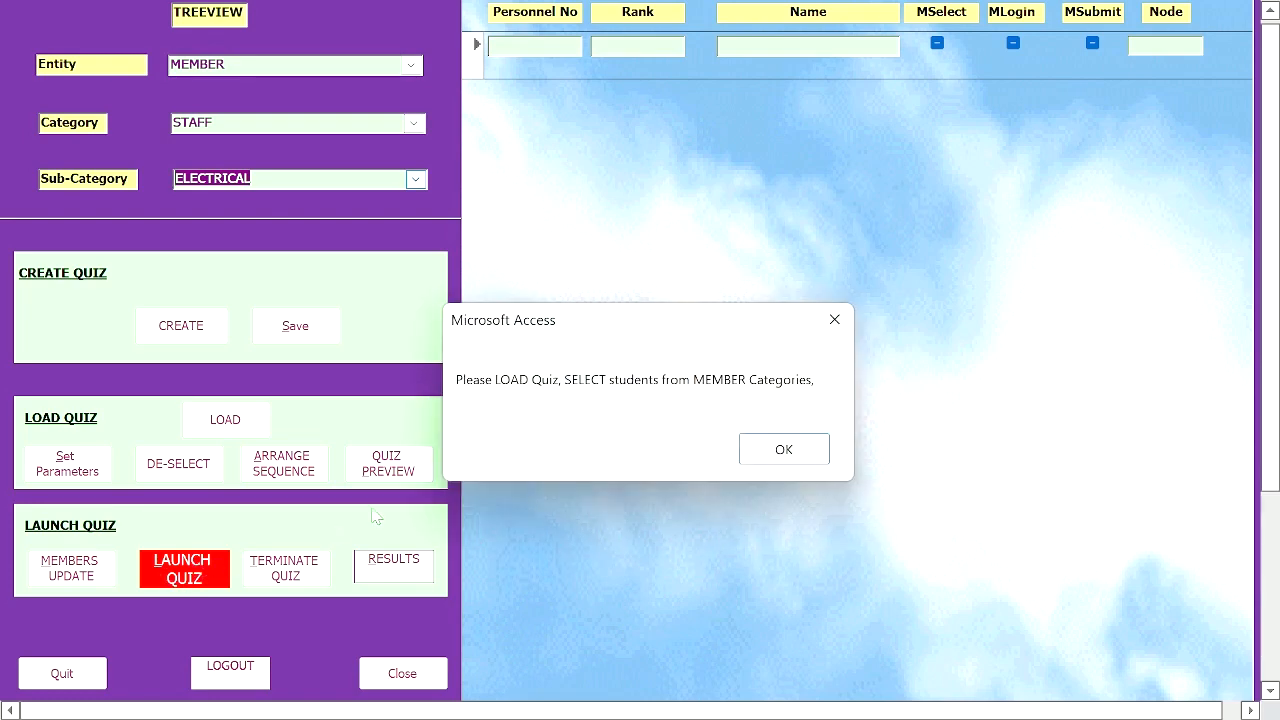
{"action": "left_click", "coordinate": [785, 450]}
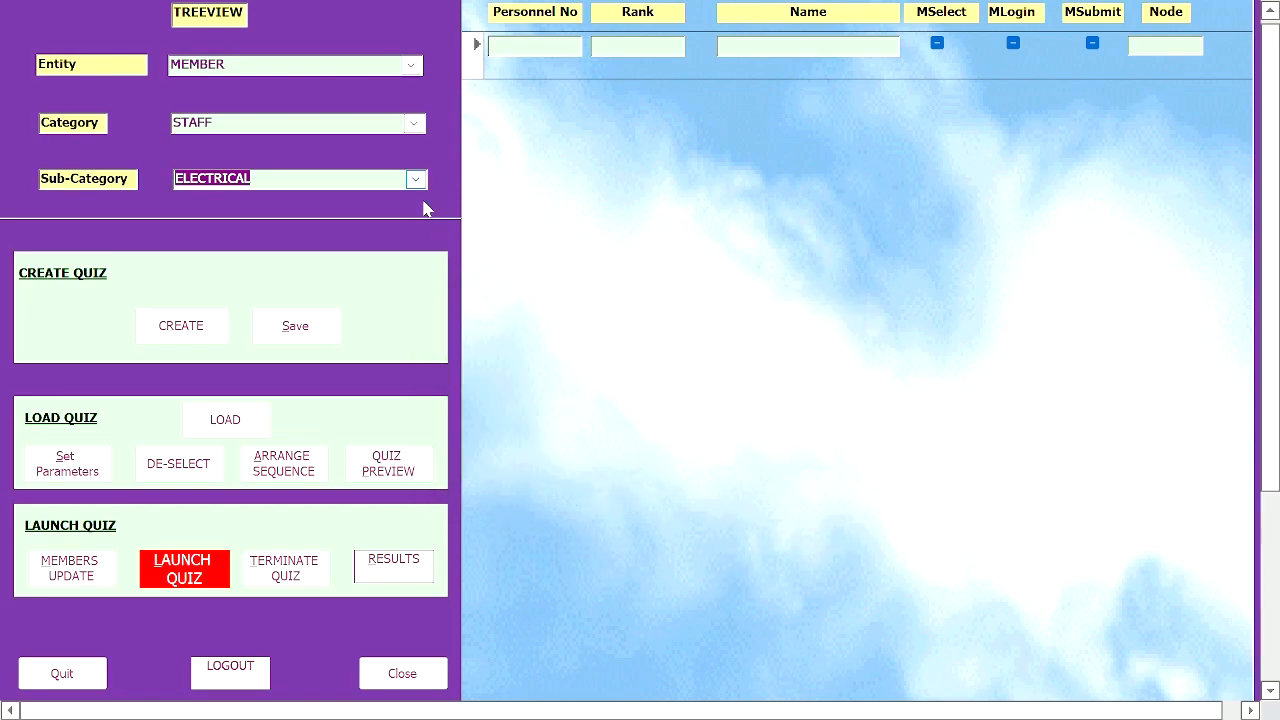
- Load SET1 of LOGICAL REASONING NUMBER SERIES HARD again on top of the loaded quiz and dismiss the duplicate-question warning
{"action": "left_click", "coordinate": [418, 64]}
{"action": "left_click", "coordinate": [407, 86]}
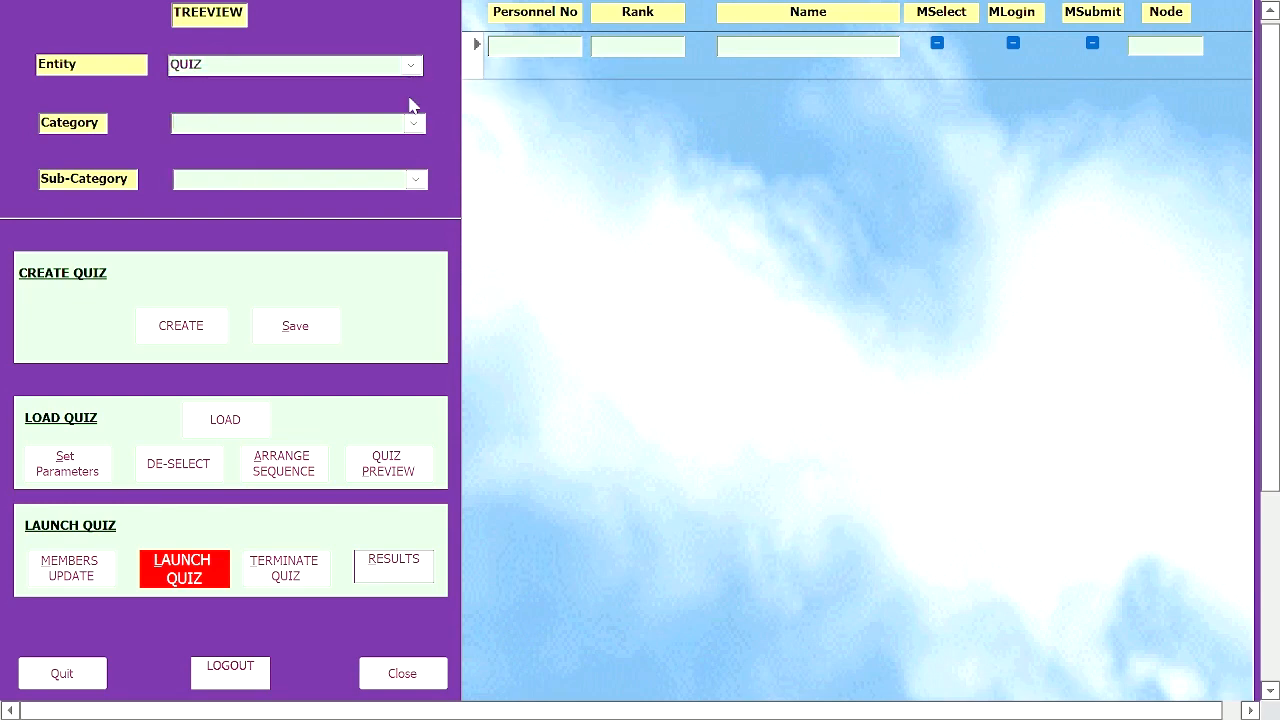
{"action": "left_click", "coordinate": [414, 123]}
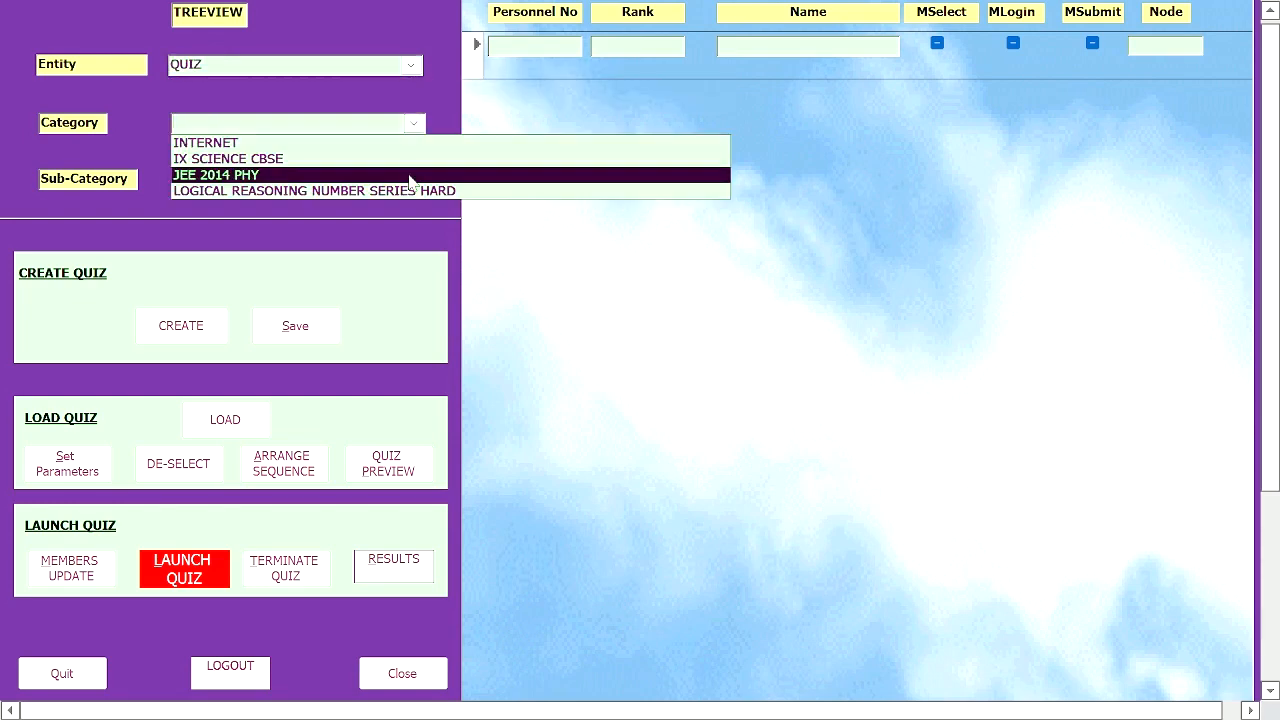
{"action": "left_click", "coordinate": [415, 192]}
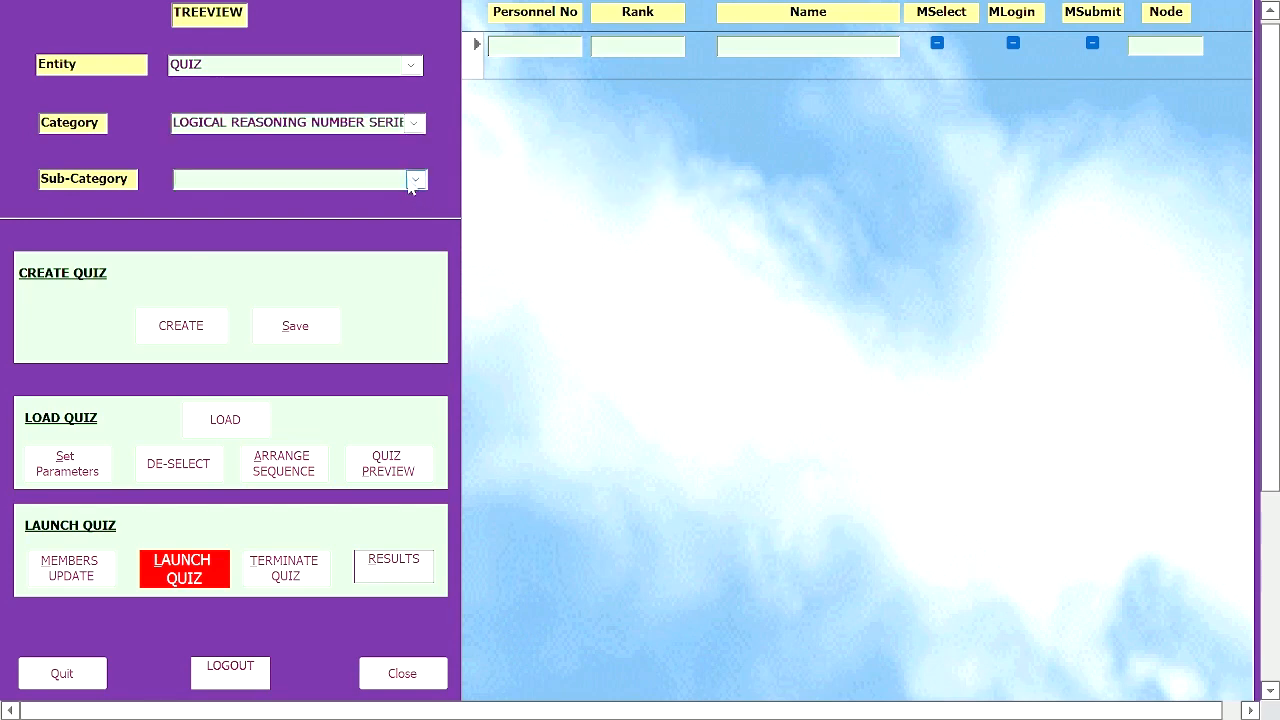
{"action": "left_click", "coordinate": [417, 182]}
{"action": "left_click", "coordinate": [423, 198]}
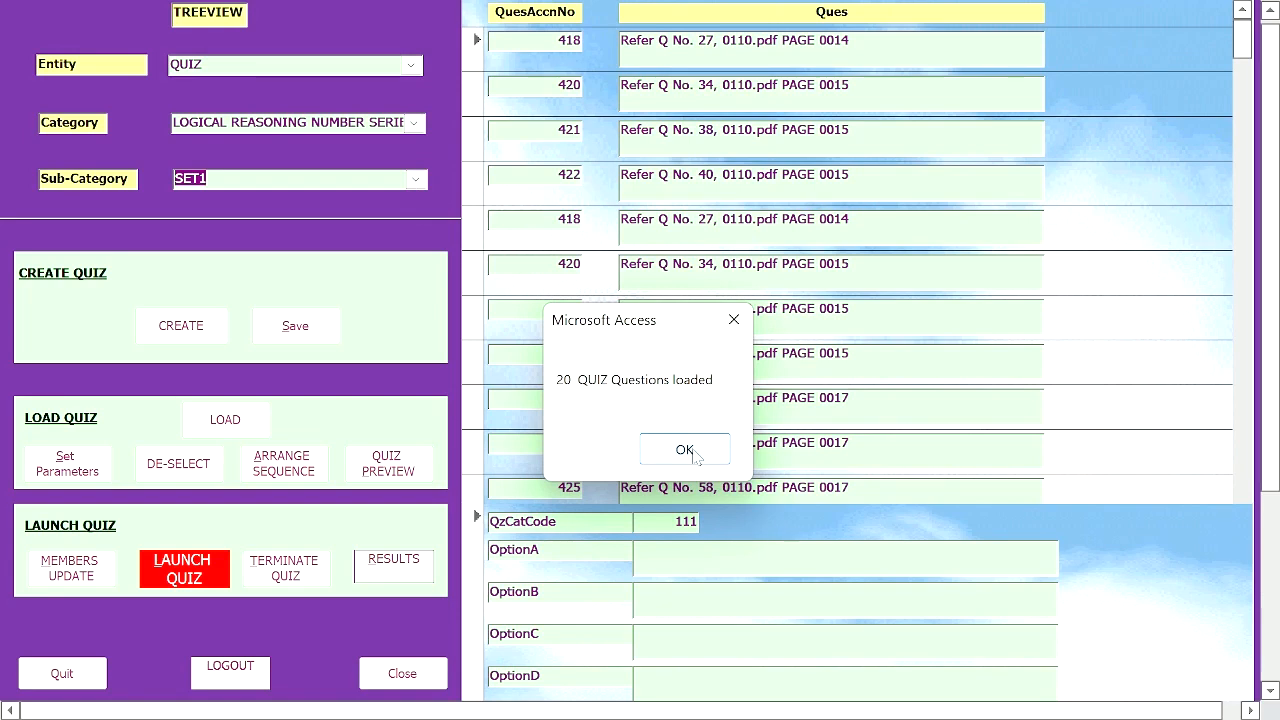
{"action": "left_click", "coordinate": [697, 456]}
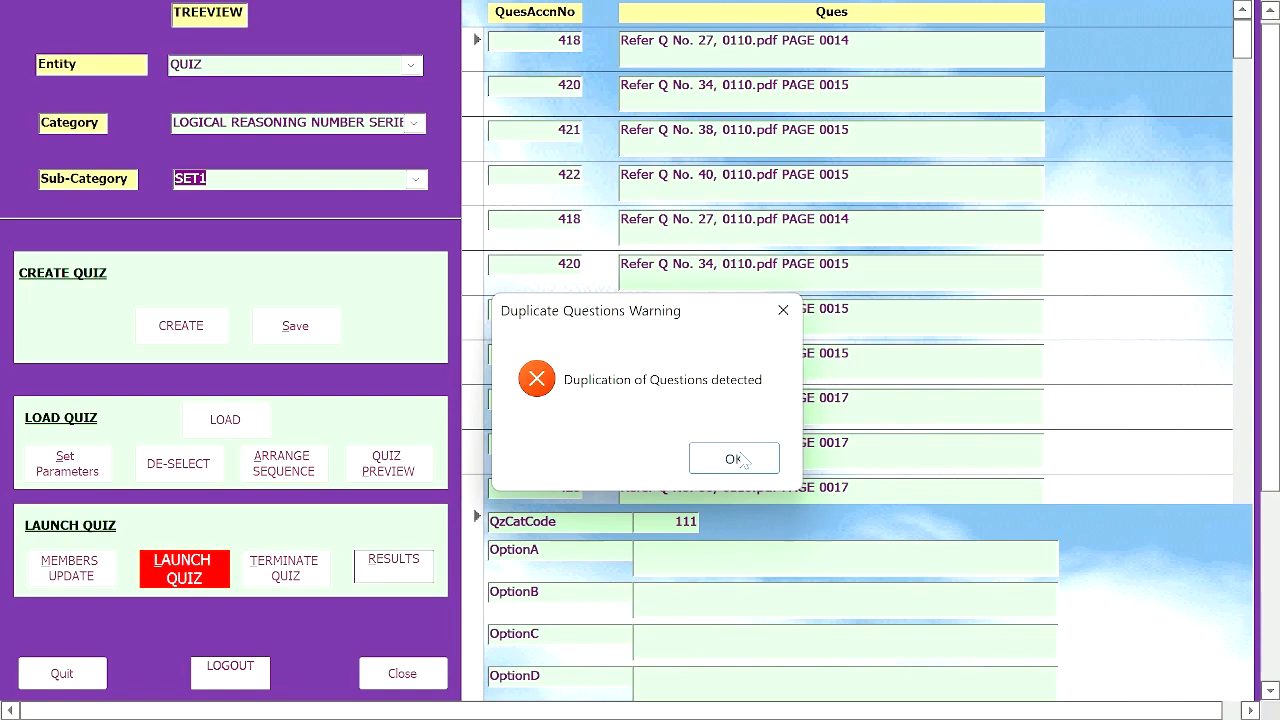
{"action": "left_click", "coordinate": [733, 458]}
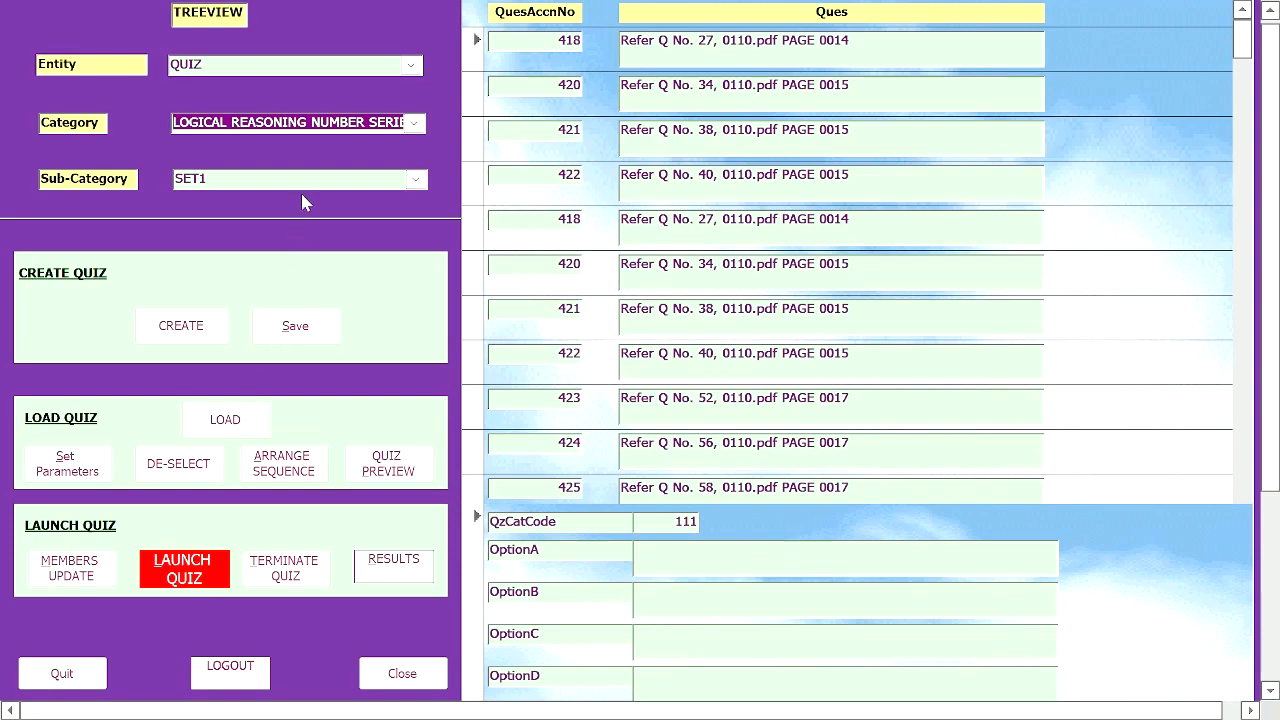
- De-select SET1 of LOGICAL REASONING NUMBER SERIES HARD to clear the duplicated questions from the quiz
{"action": "left_click", "coordinate": [195, 463]}
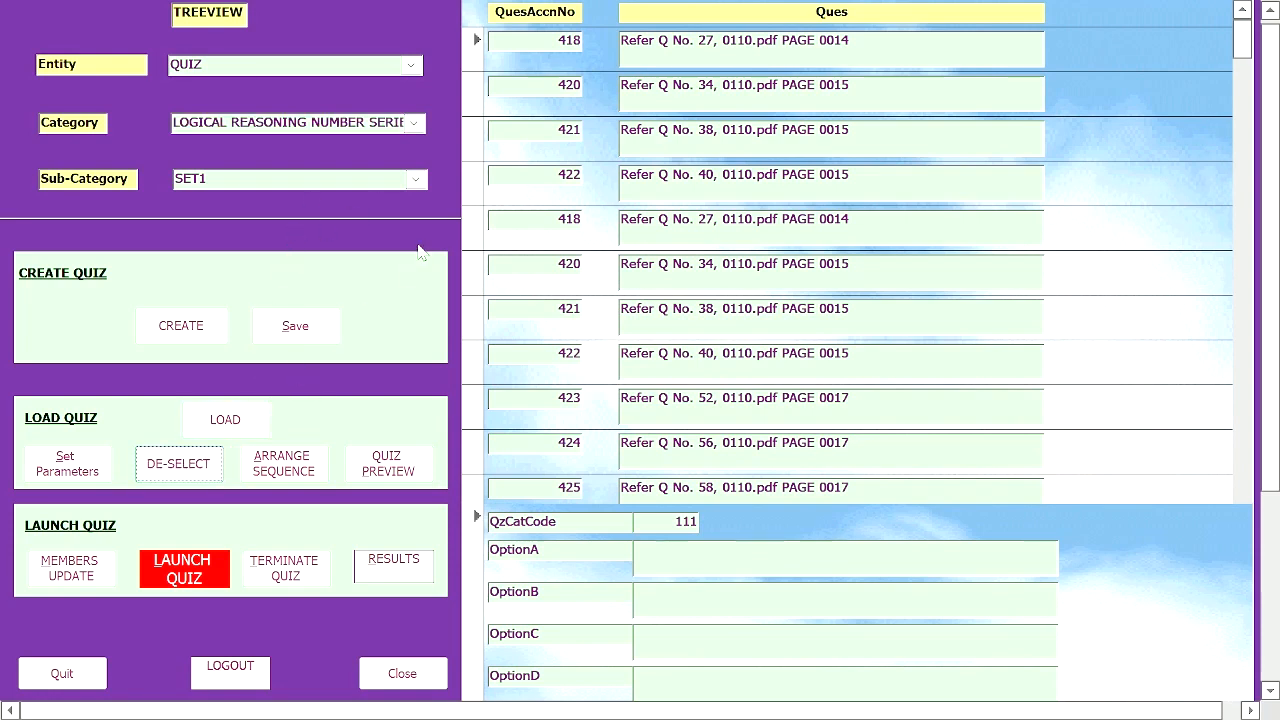
{"action": "left_click", "coordinate": [414, 178]}
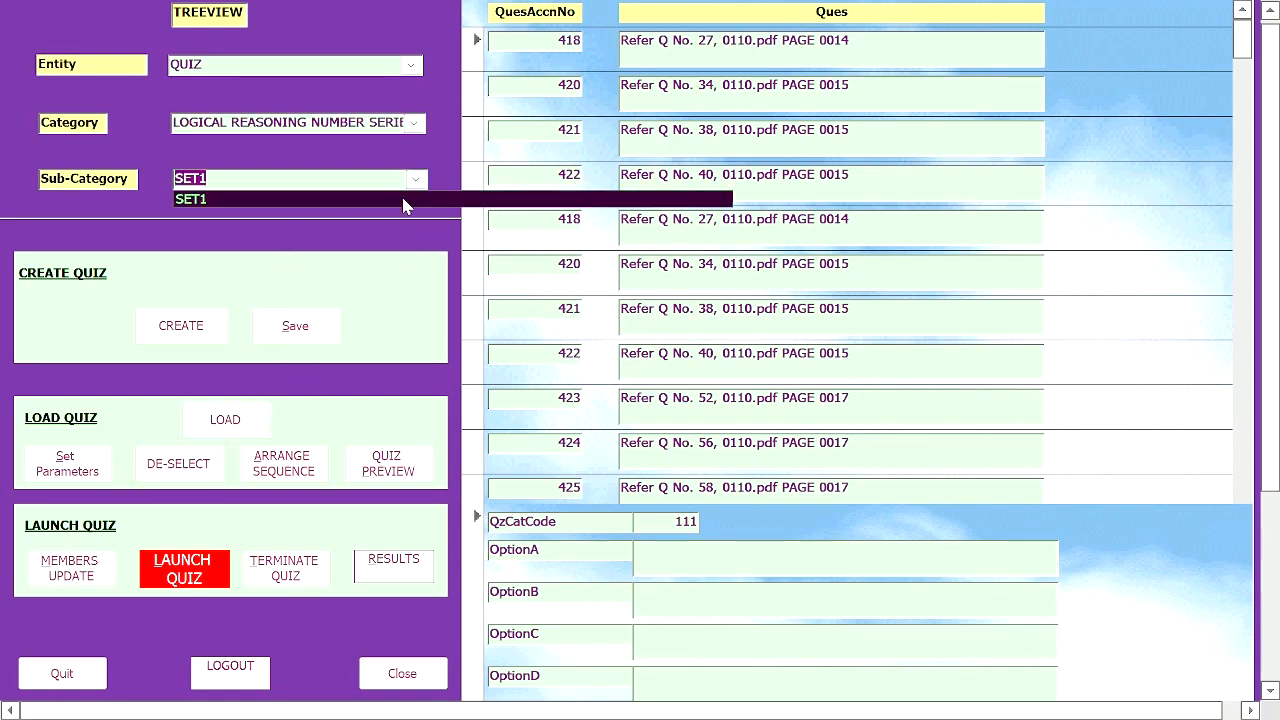
{"action": "left_click", "coordinate": [404, 204]}
{"action": "left_click", "coordinate": [632, 452]}
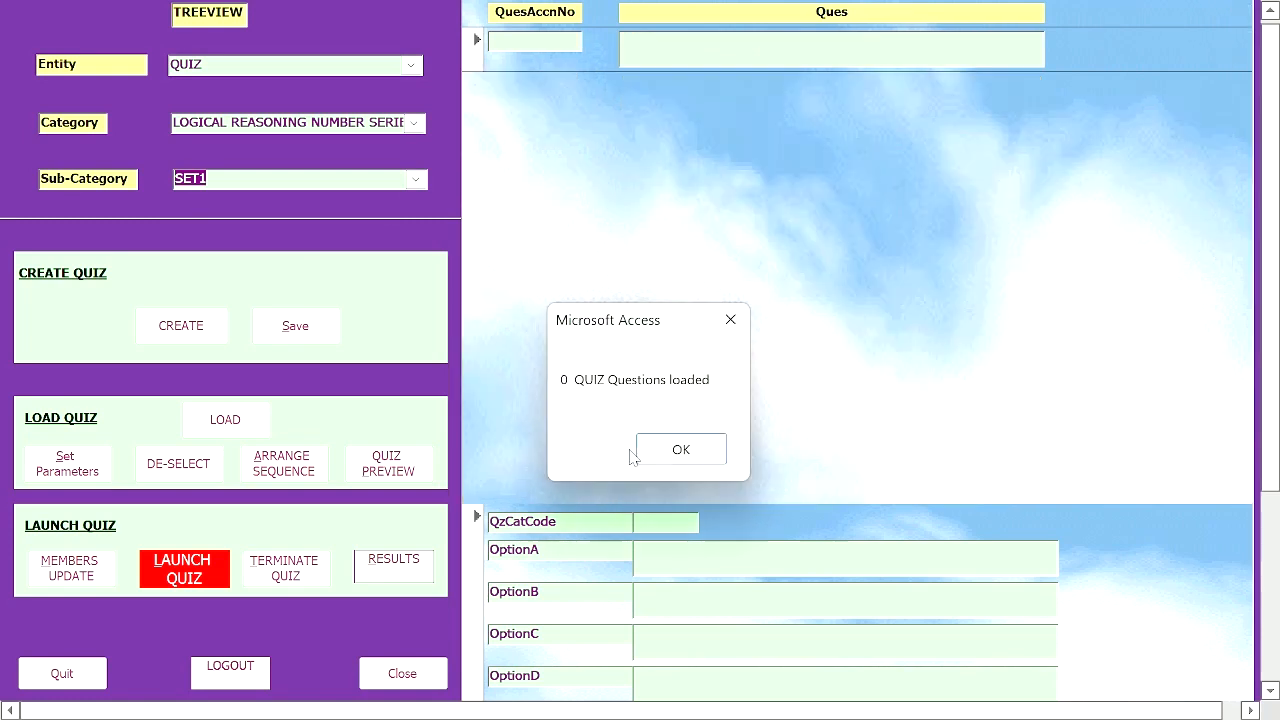
{"action": "left_click", "coordinate": [662, 452]}
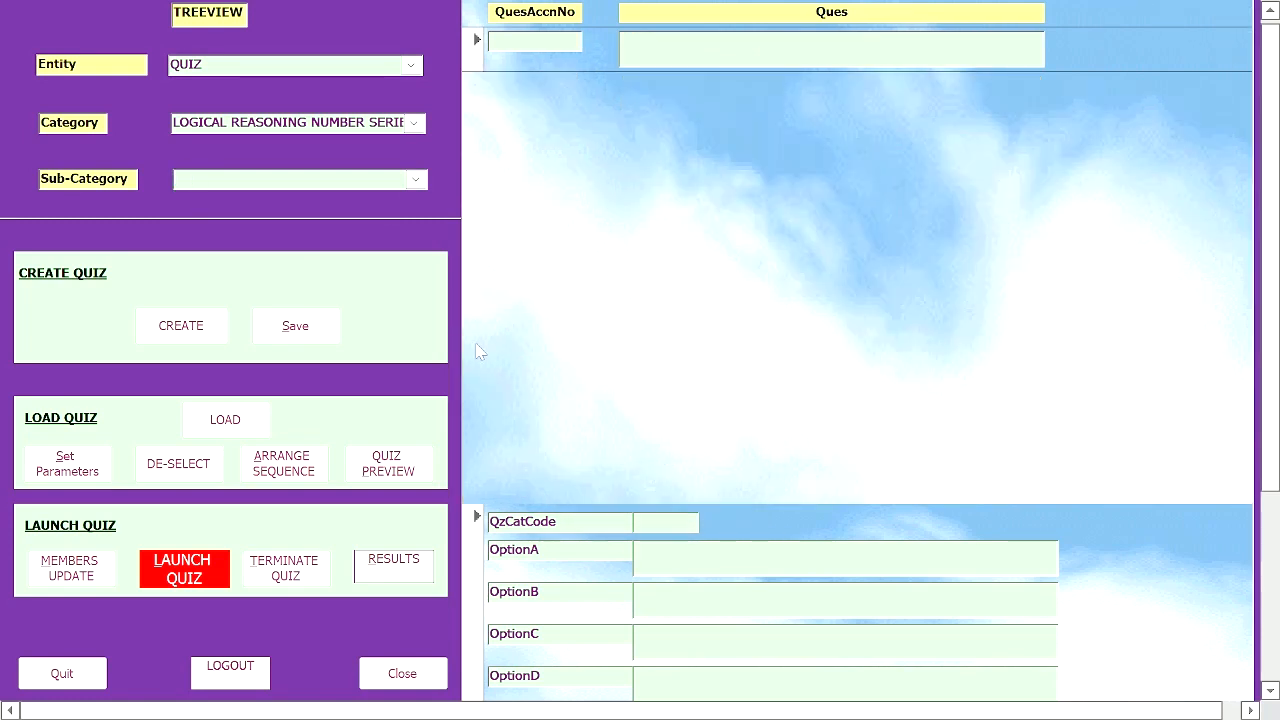
- Load the SET1 questions into the emptied quiz once and acknowledge the message
{"action": "left_click", "coordinate": [416, 179]}
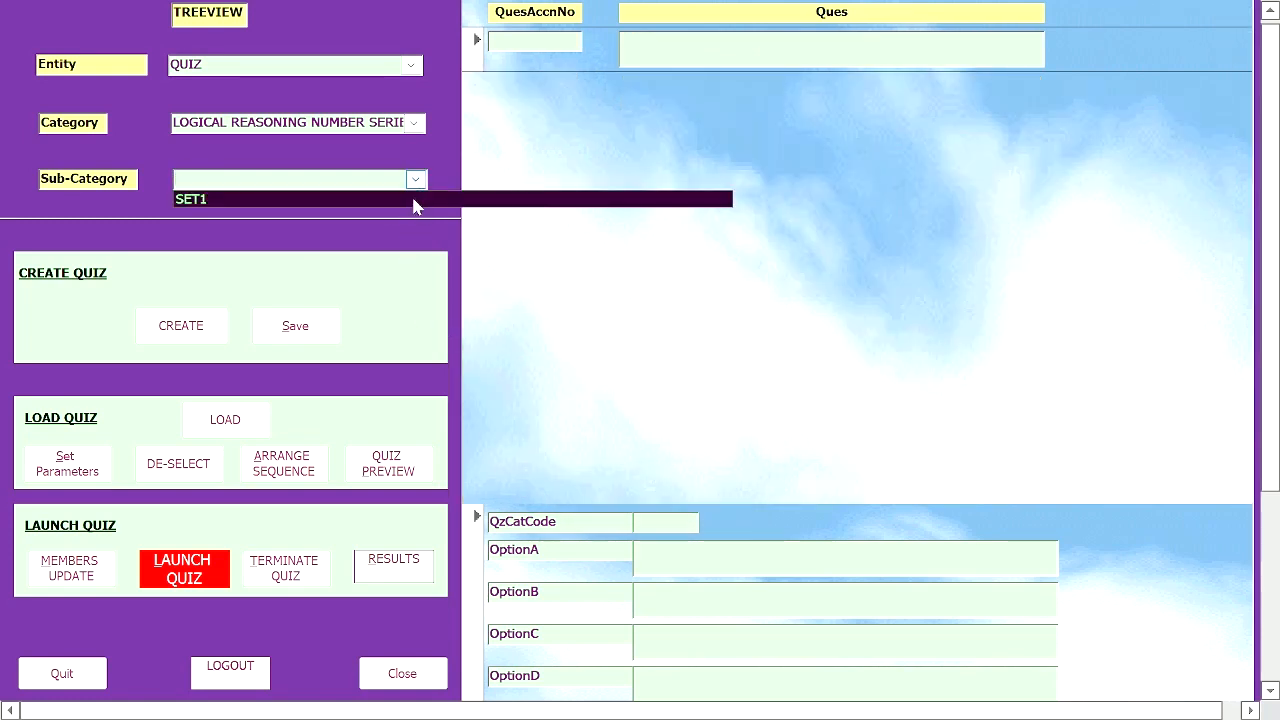
{"action": "left_click", "coordinate": [416, 199]}
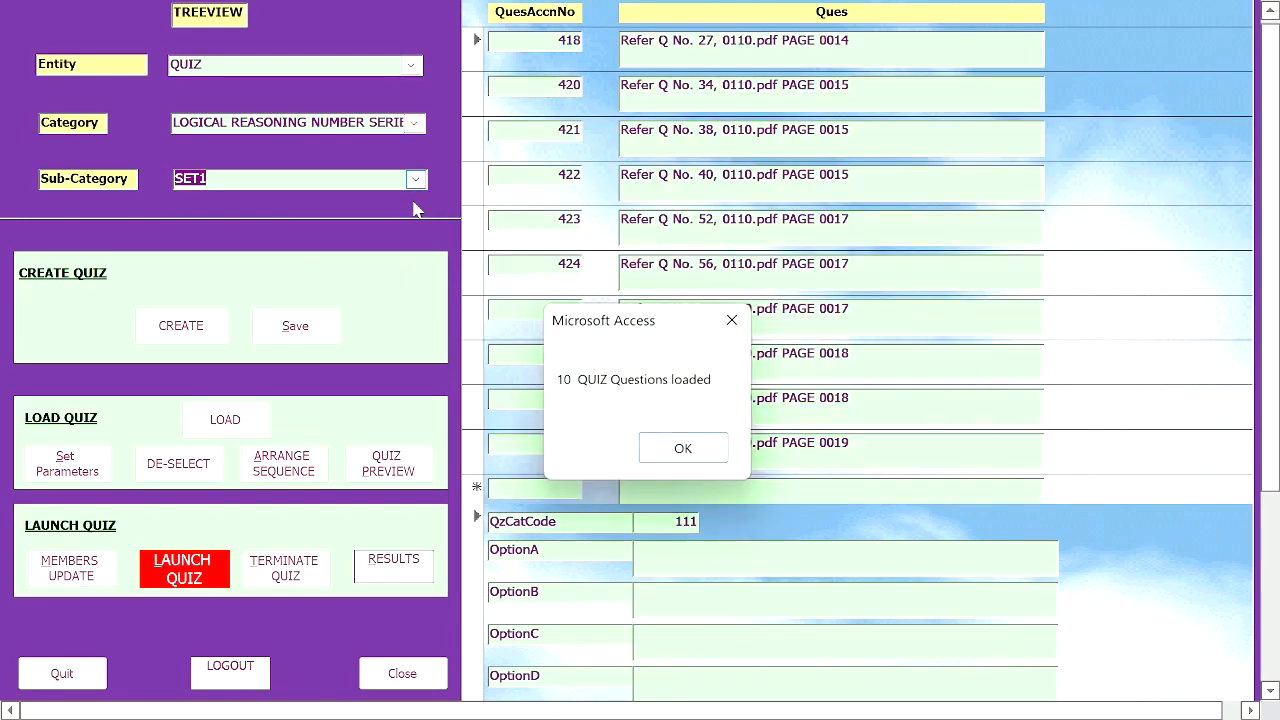
{"action": "left_click", "coordinate": [681, 455]}
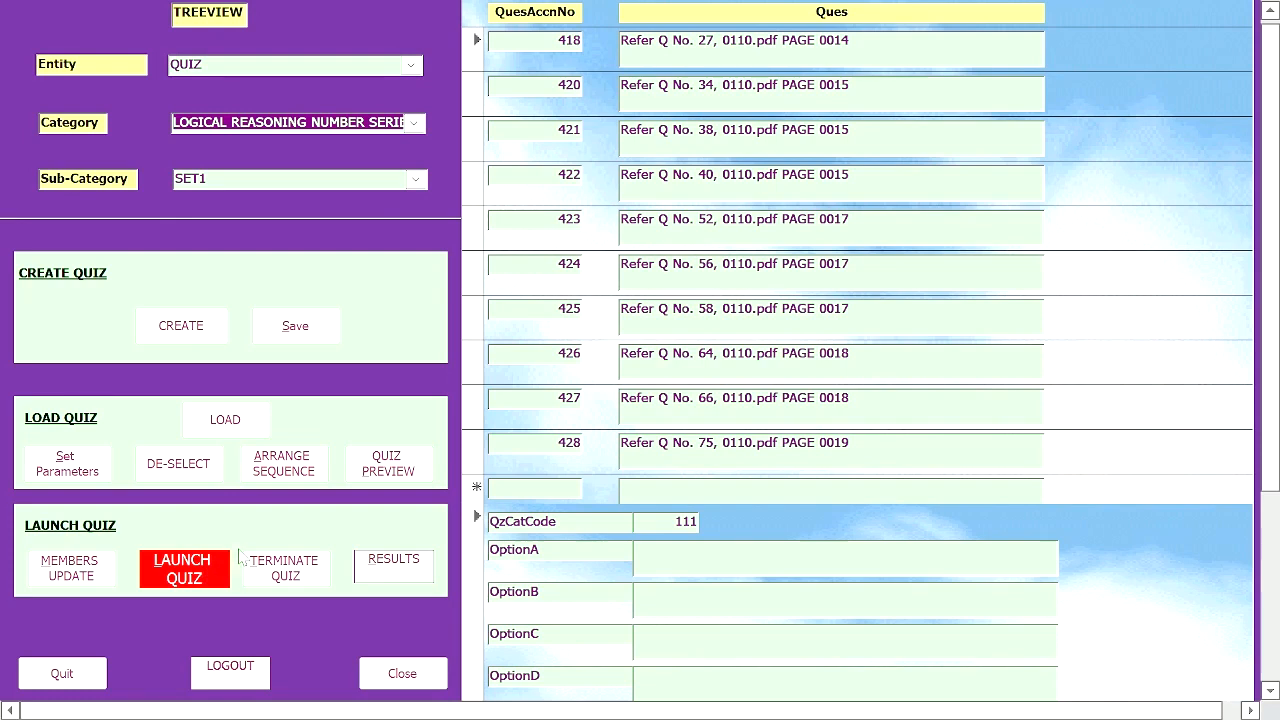
- Add the members of category STAFF, sub-category ELECTRICAL, to the quiz
{"action": "left_click", "coordinate": [410, 64]}
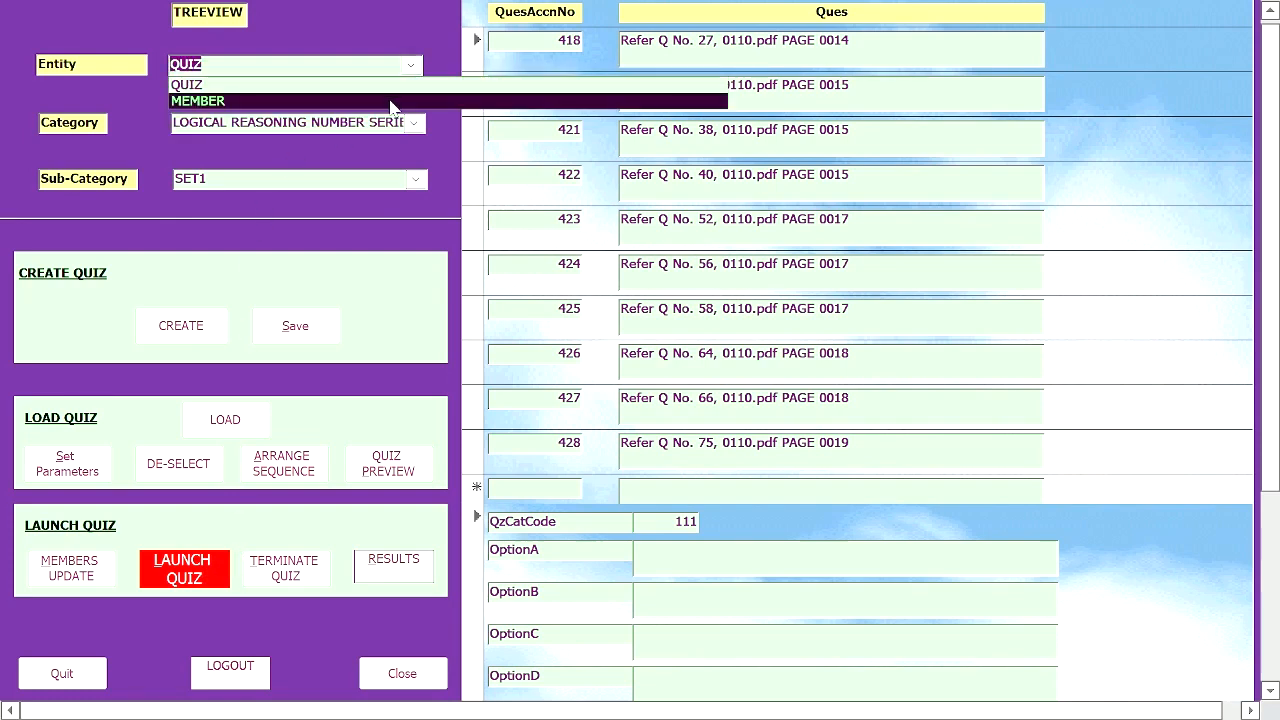
{"action": "left_click", "coordinate": [395, 102]}
{"action": "left_click", "coordinate": [410, 126]}
{"action": "left_click", "coordinate": [407, 142]}
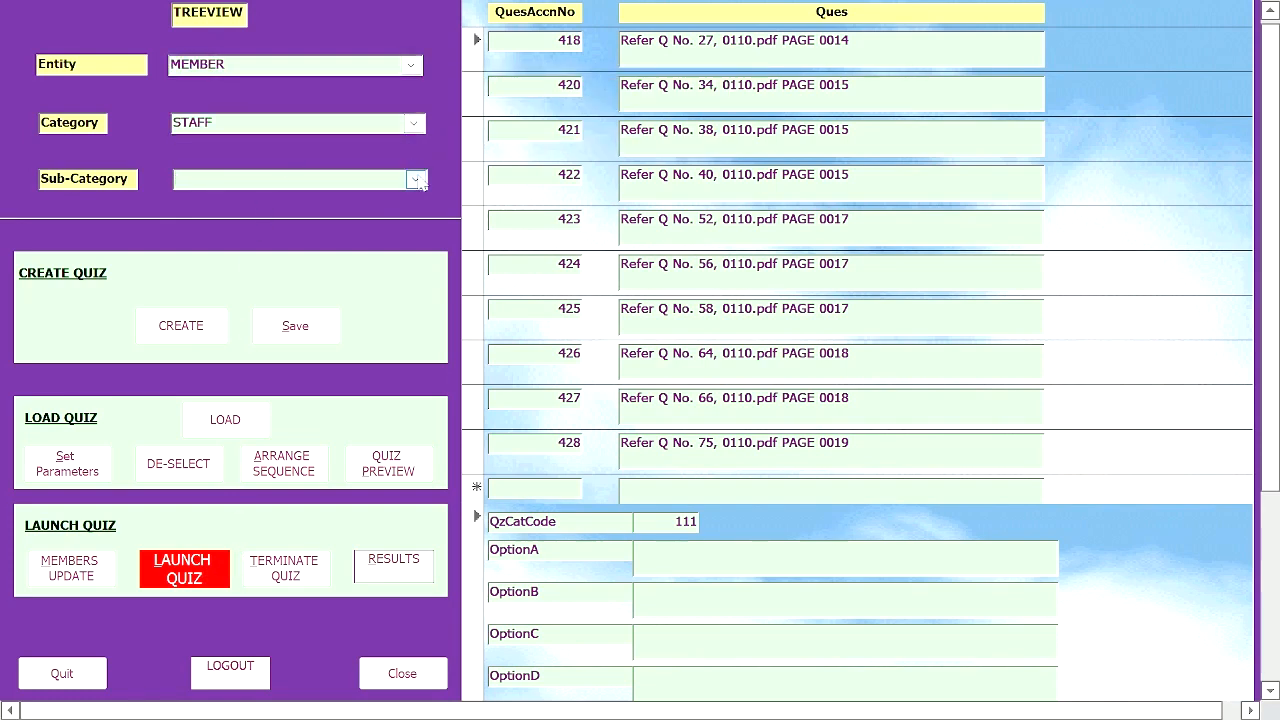
{"action": "left_click", "coordinate": [414, 179]}
{"action": "left_click", "coordinate": [500, 198]}
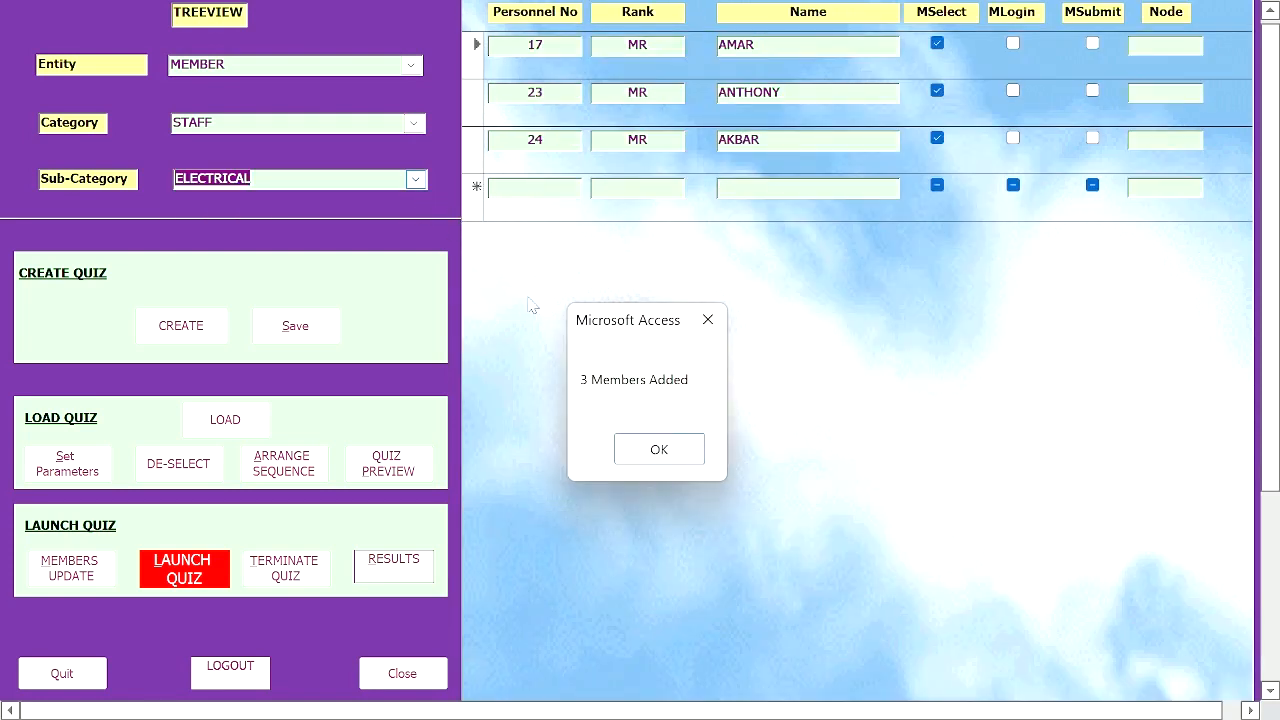
{"action": "left_click", "coordinate": [658, 458]}
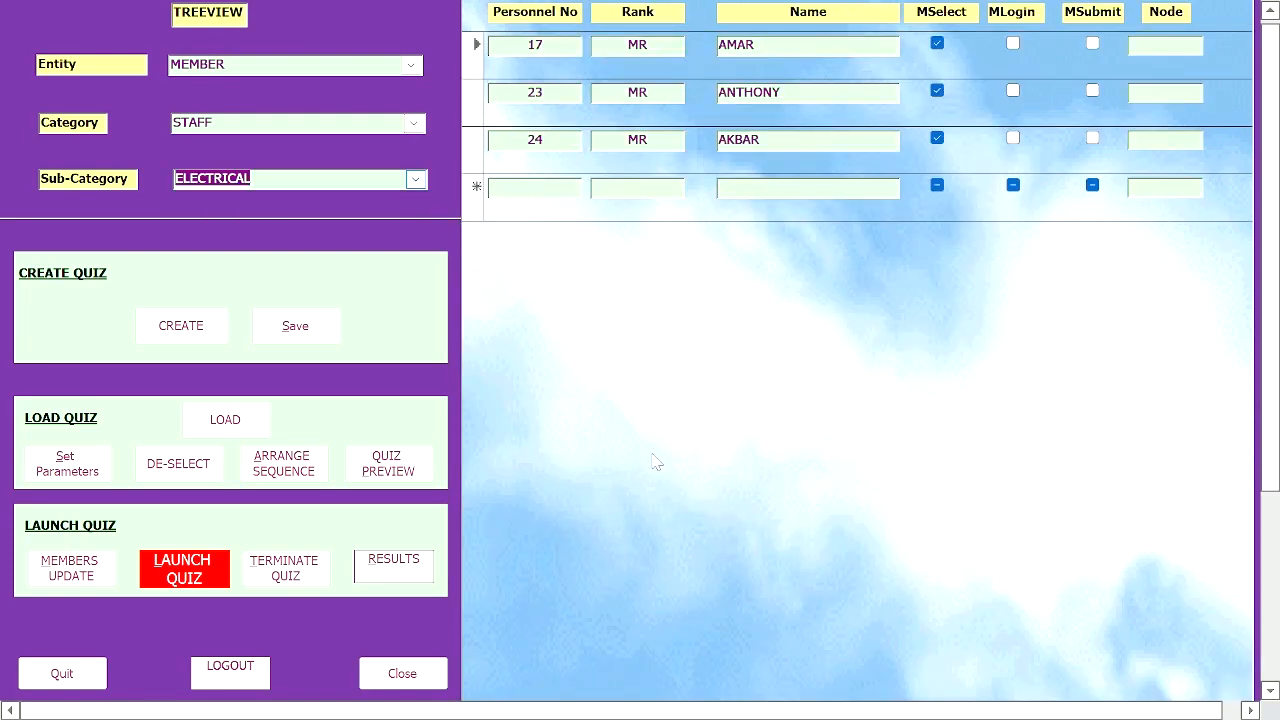
- Launch the quiz for the selected members and close the quiz form
{"action": "left_click", "coordinate": [184, 578]}
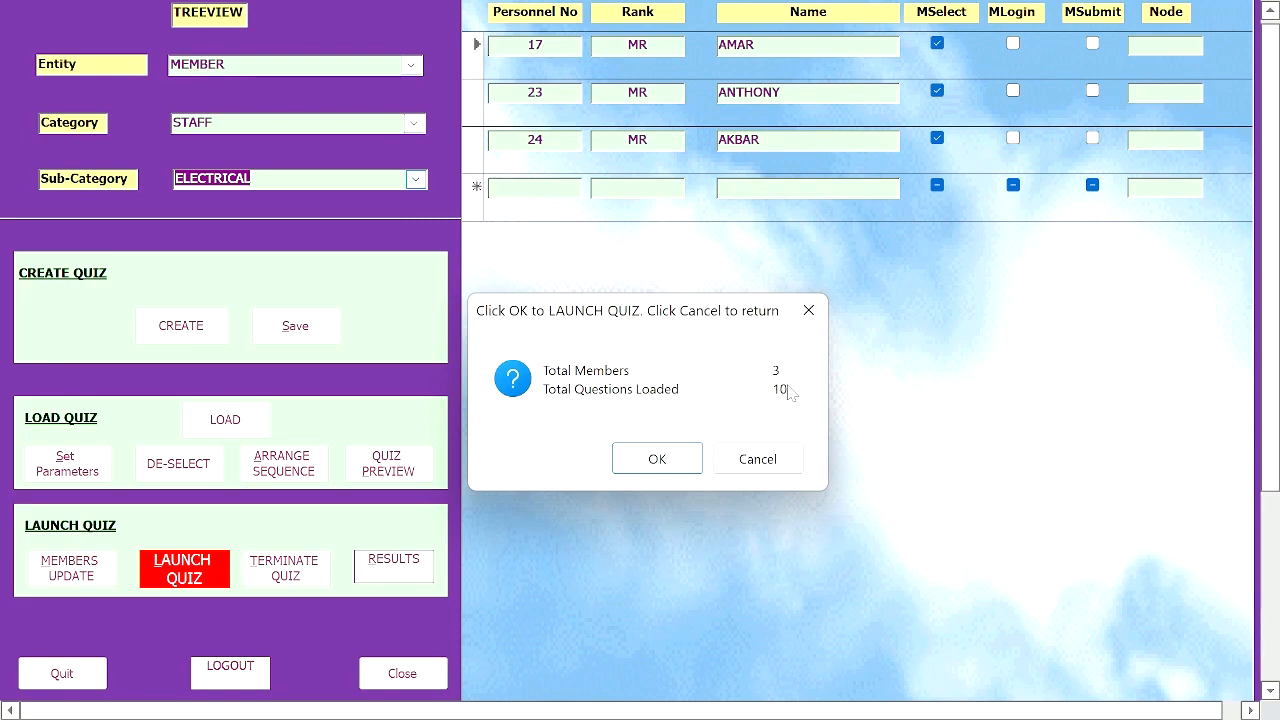
{"action": "left_click", "coordinate": [670, 464]}
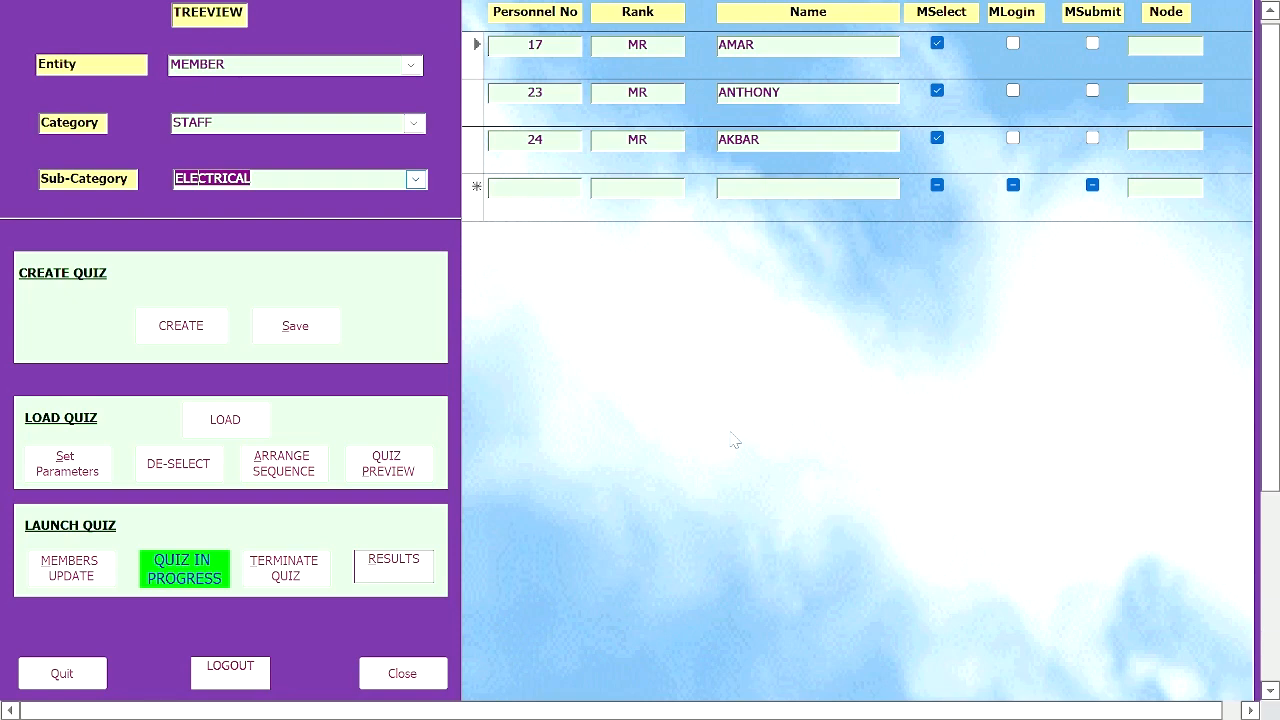
{"action": "left_click", "coordinate": [428, 674]}
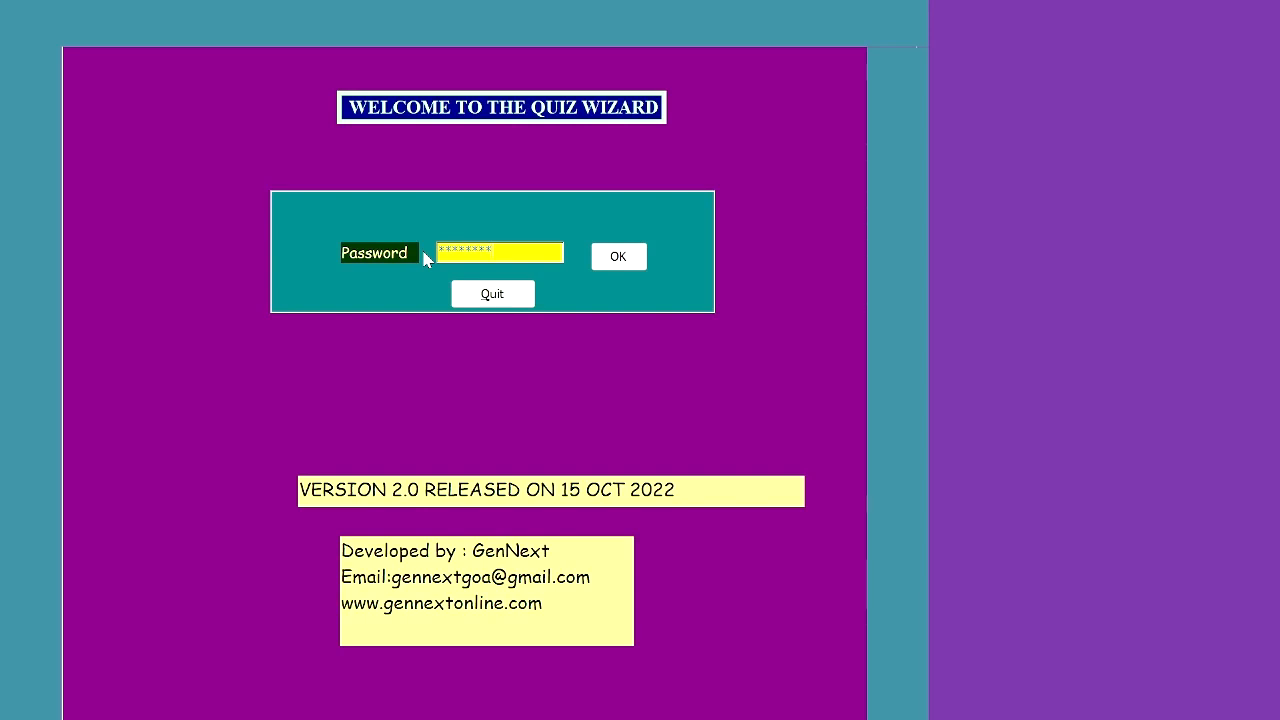
- Log on as a quiz user, choose the first listed personnel number and start that member's quiz
{"action": "left_click", "coordinate": [626, 266]}
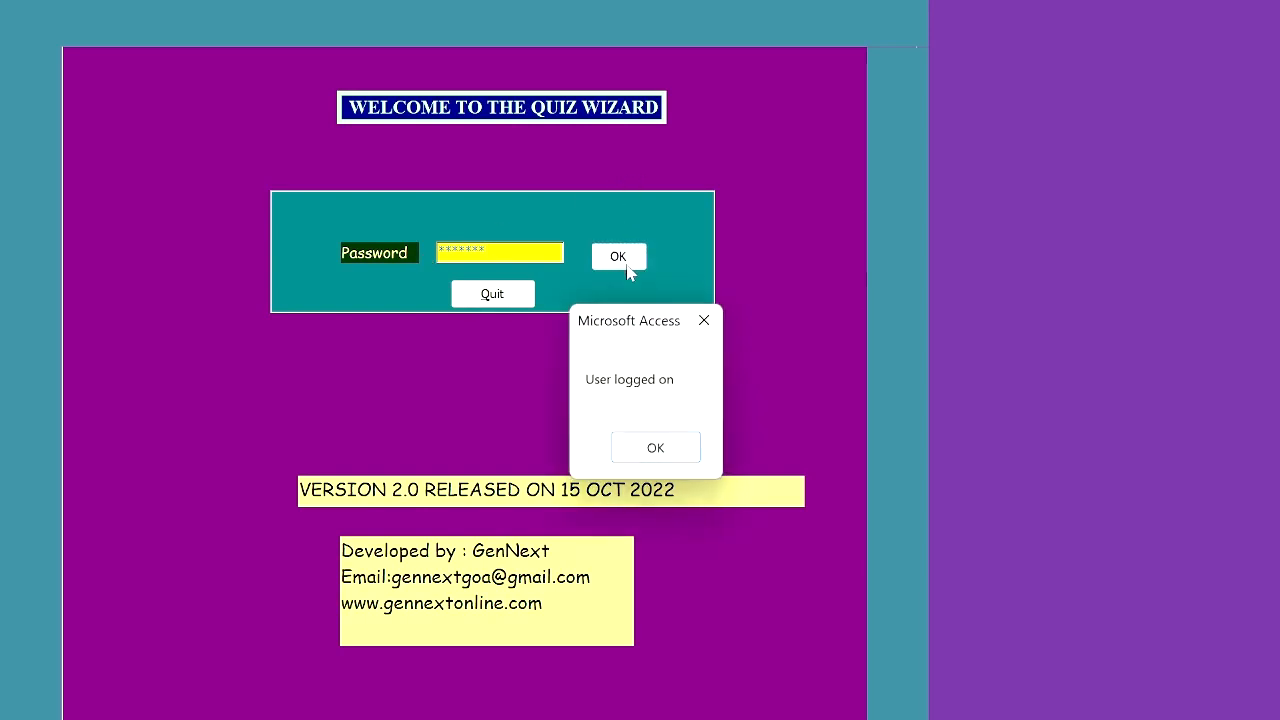
{"action": "left_click", "coordinate": [657, 450]}
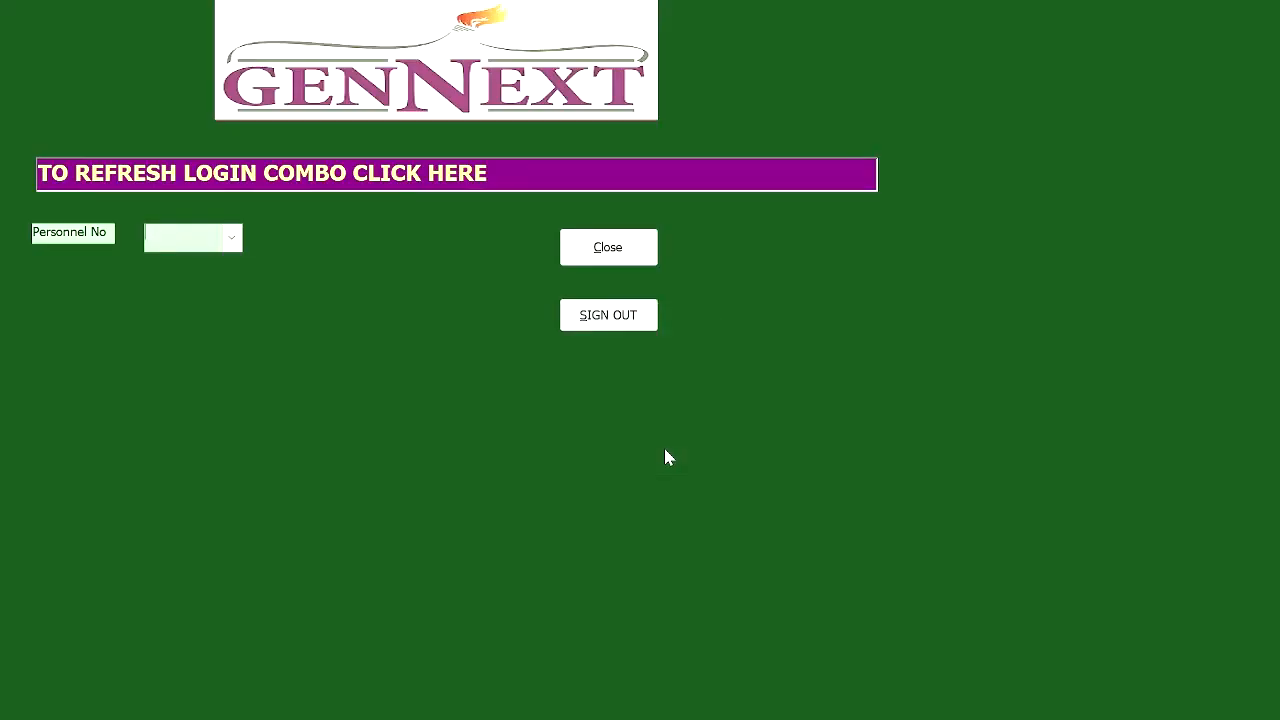
{"action": "left_click", "coordinate": [232, 240]}
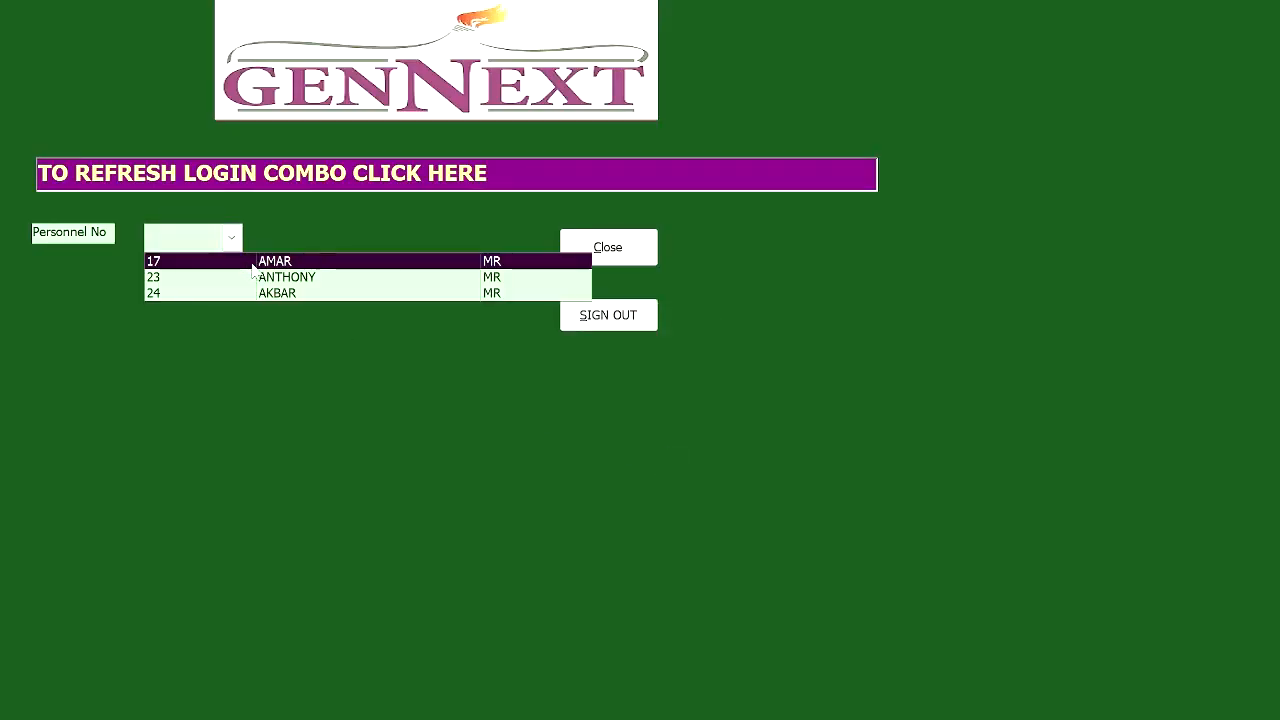
{"action": "left_click", "coordinate": [262, 266]}
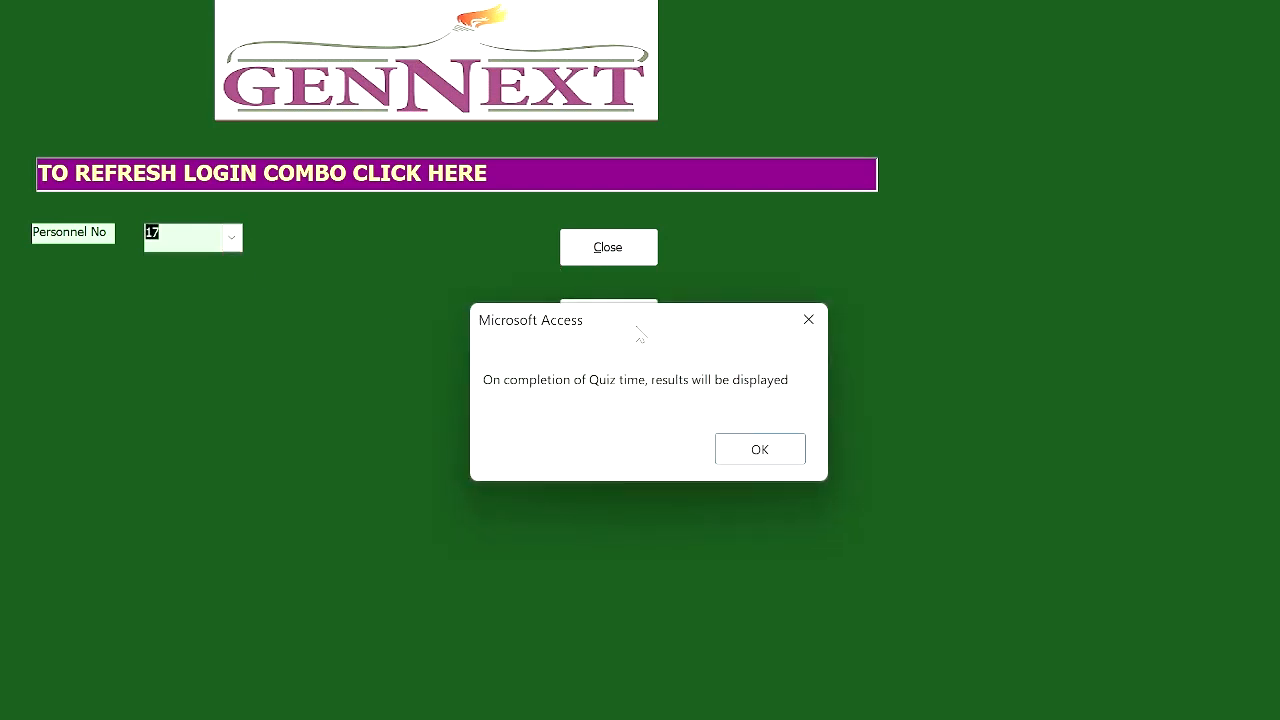
{"action": "left_click", "coordinate": [762, 449]}
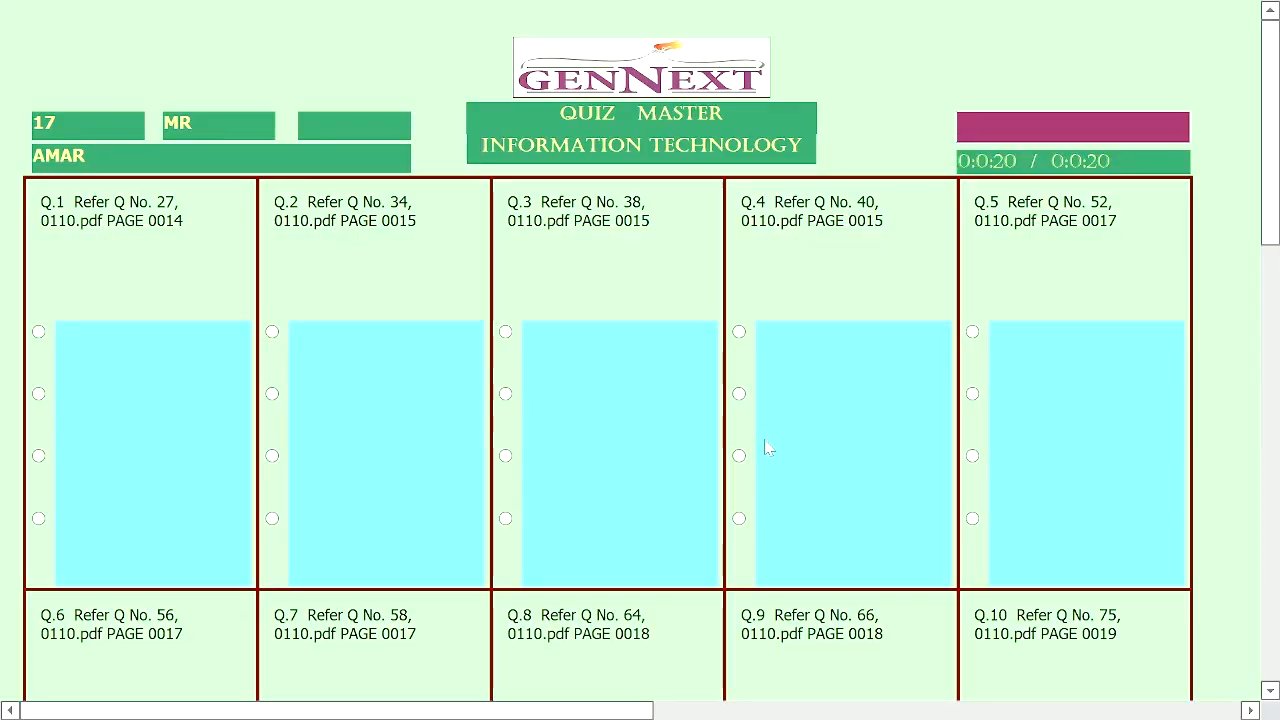
- Consult question 2's PDF reference, answer question 4 with the first option, question 3 with the second and question 5 with the third, and acknowledge the submission
{"action": "left_click", "coordinate": [392, 216]}
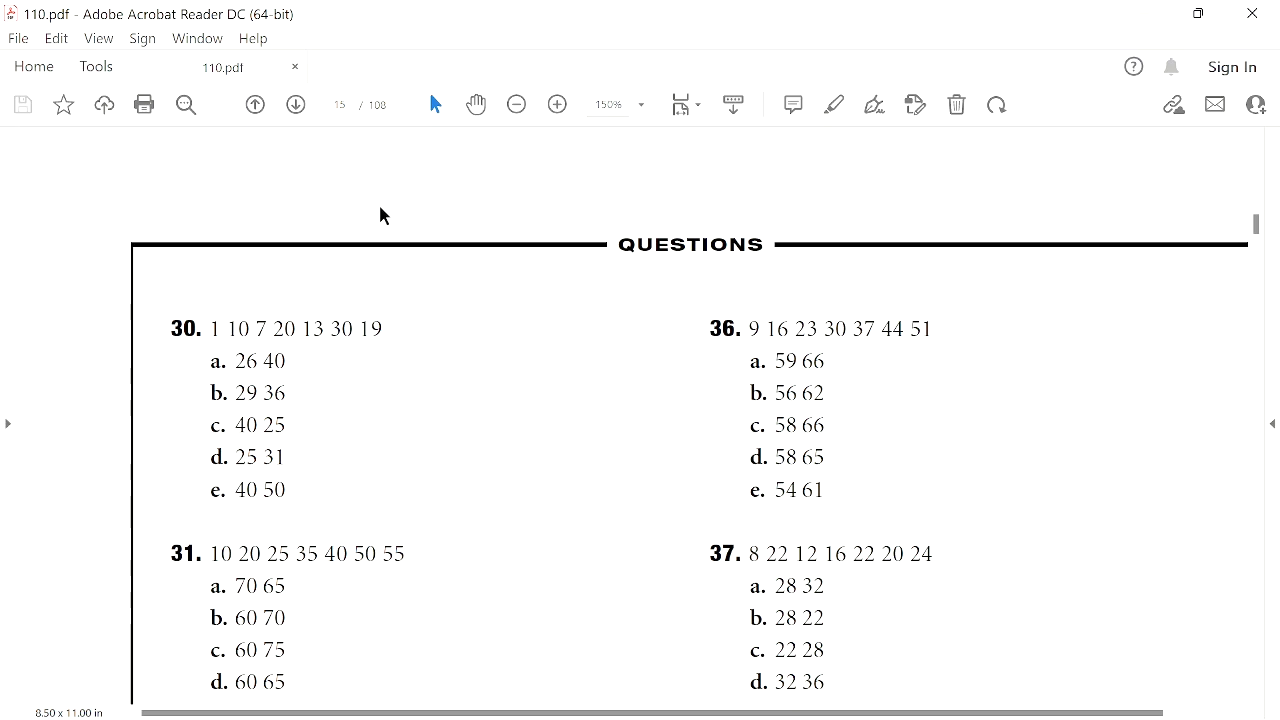
{"action": "key", "text": "alt+Tab"}
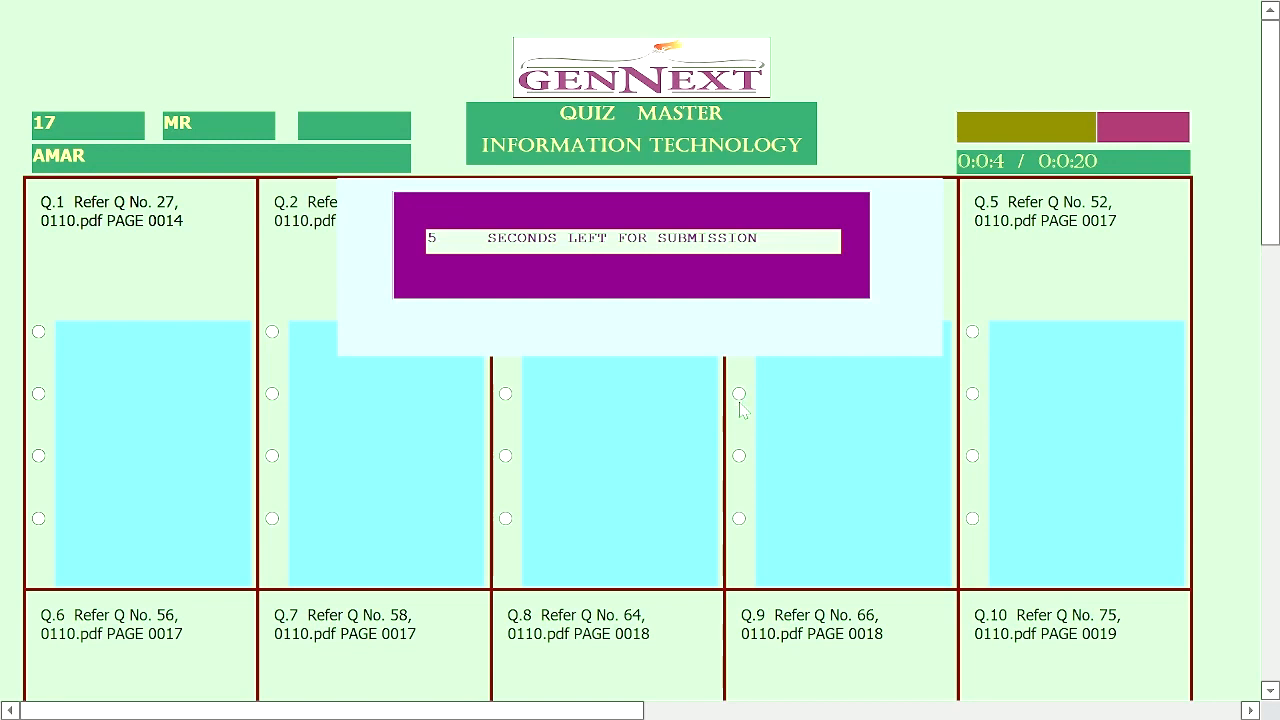
{"action": "left_click", "coordinate": [738, 332]}
{"action": "left_click", "coordinate": [505, 394]}
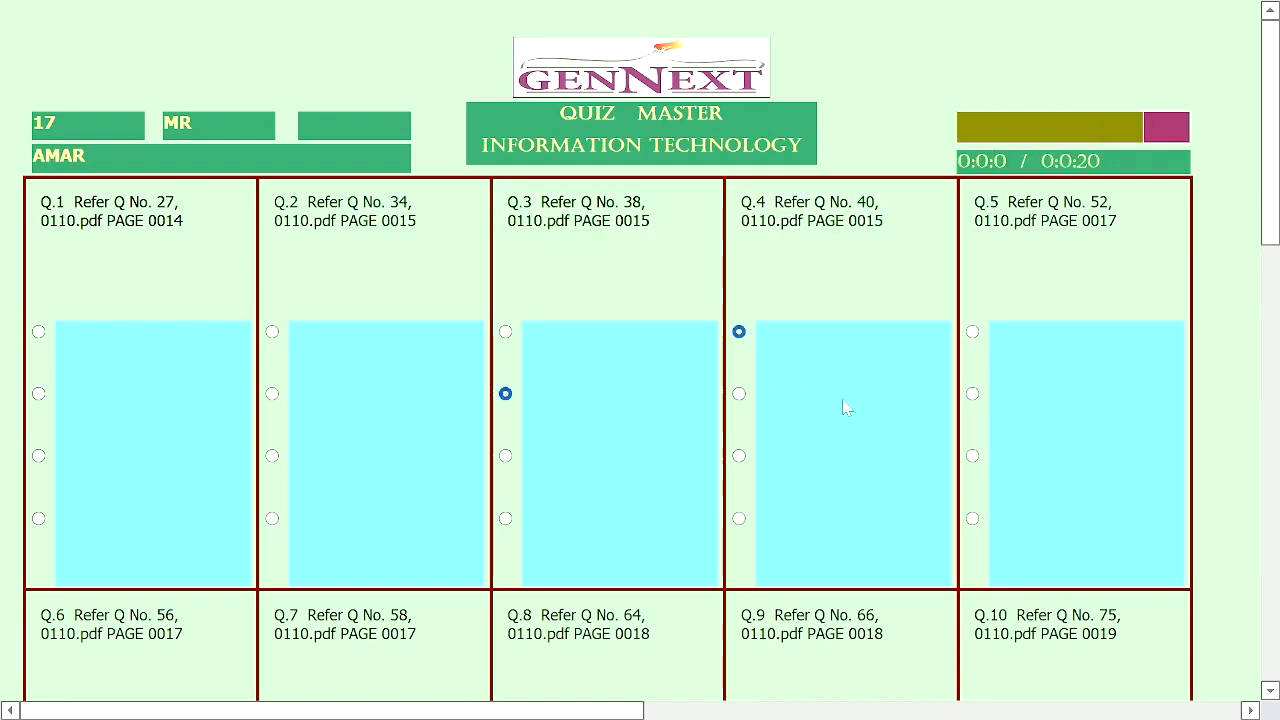
{"action": "left_click", "coordinate": [972, 455]}
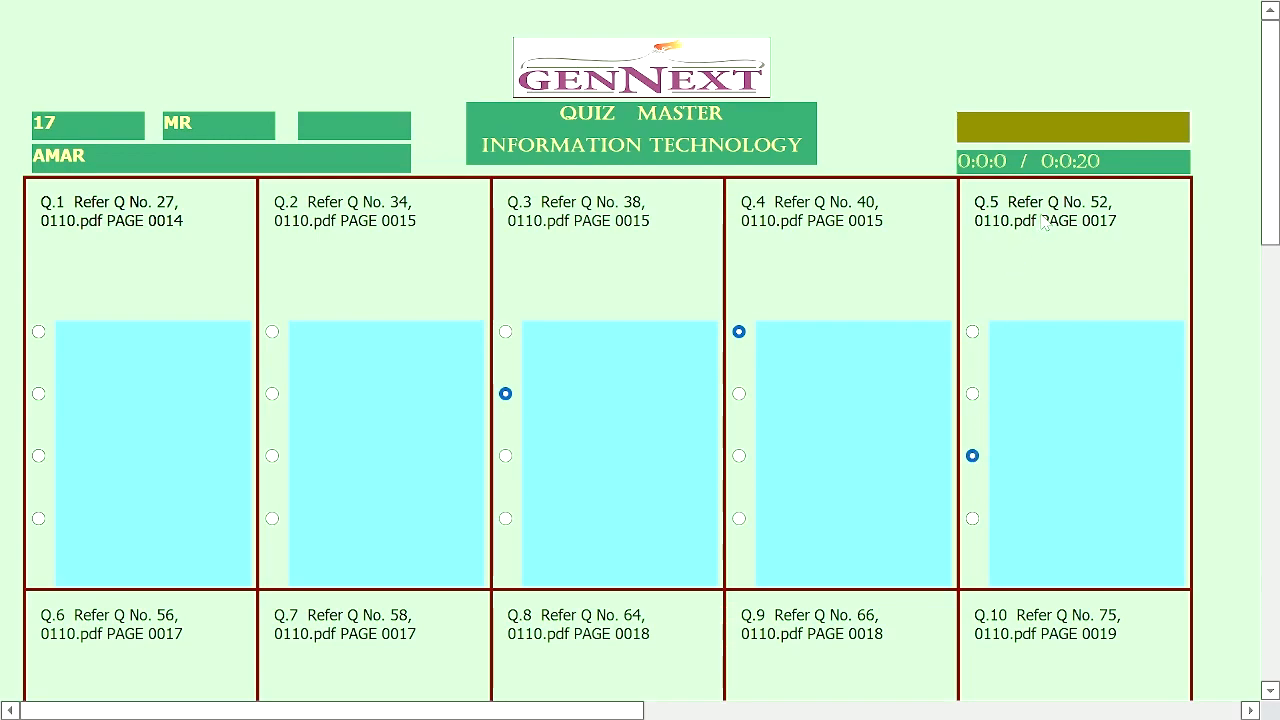
{"action": "left_click", "coordinate": [1043, 221]}
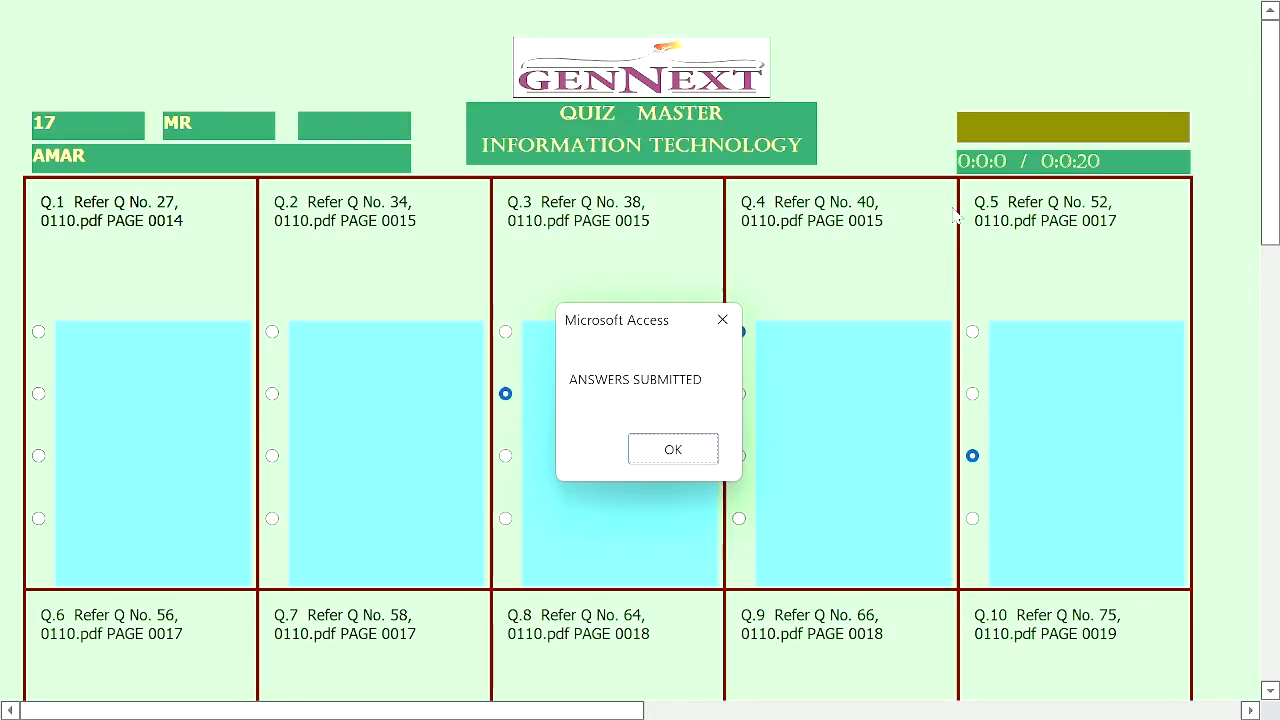
{"action": "left_click", "coordinate": [680, 442]}
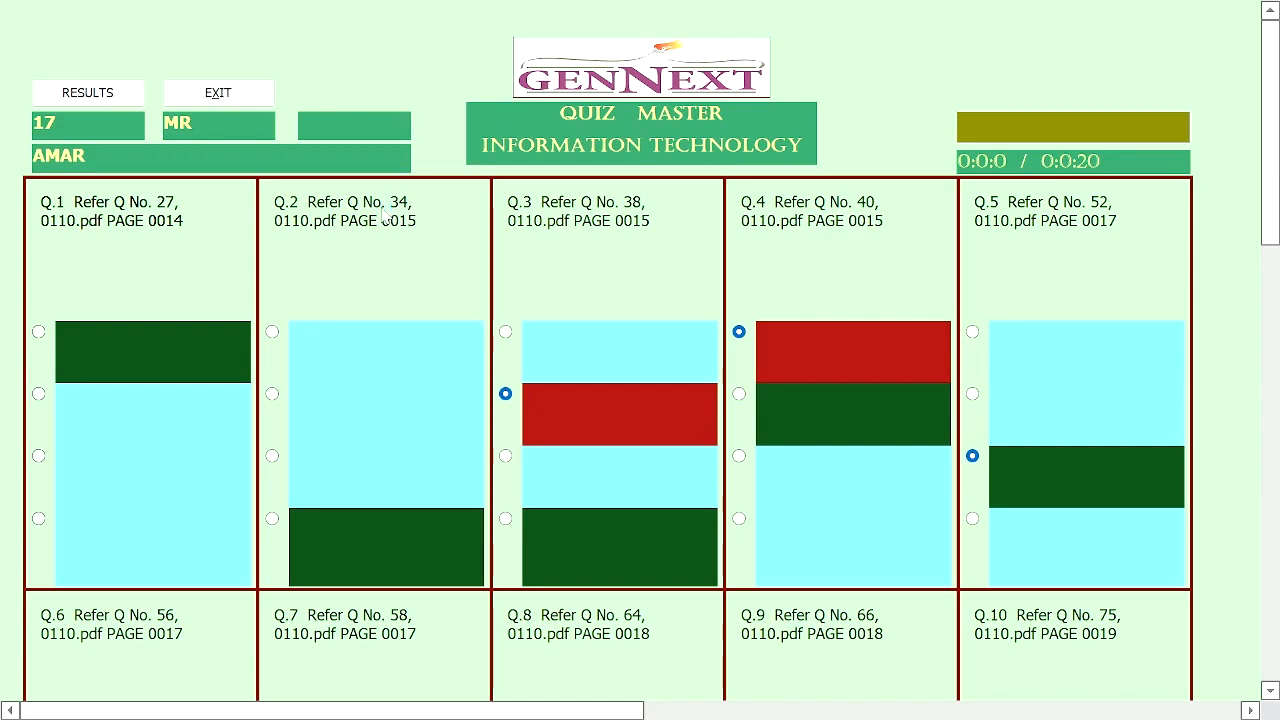
- Review question 2's reference page in 110.pdf after the submission and close the PDF reader
{"action": "left_click", "coordinate": [383, 214]}
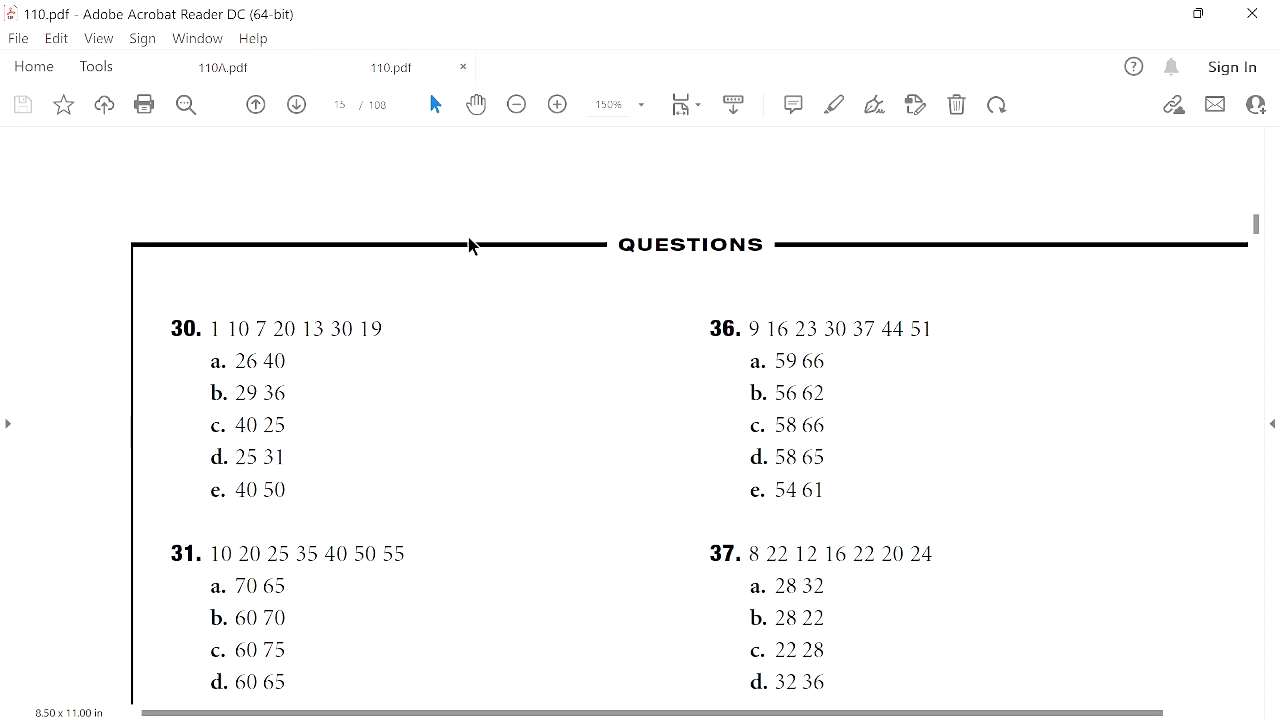
{"action": "left_click", "coordinate": [1252, 13]}
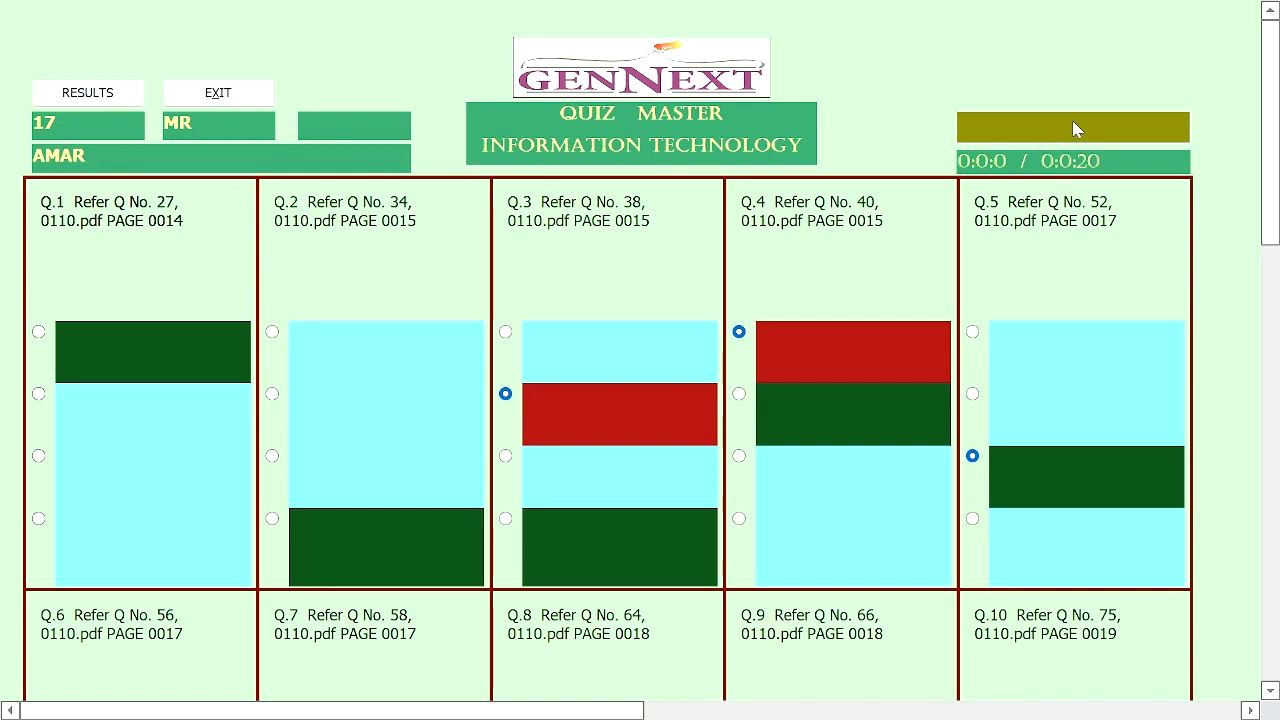
- Display the member's quiz report, dismiss it and exit the quiz
{"action": "left_click", "coordinate": [233, 104]}
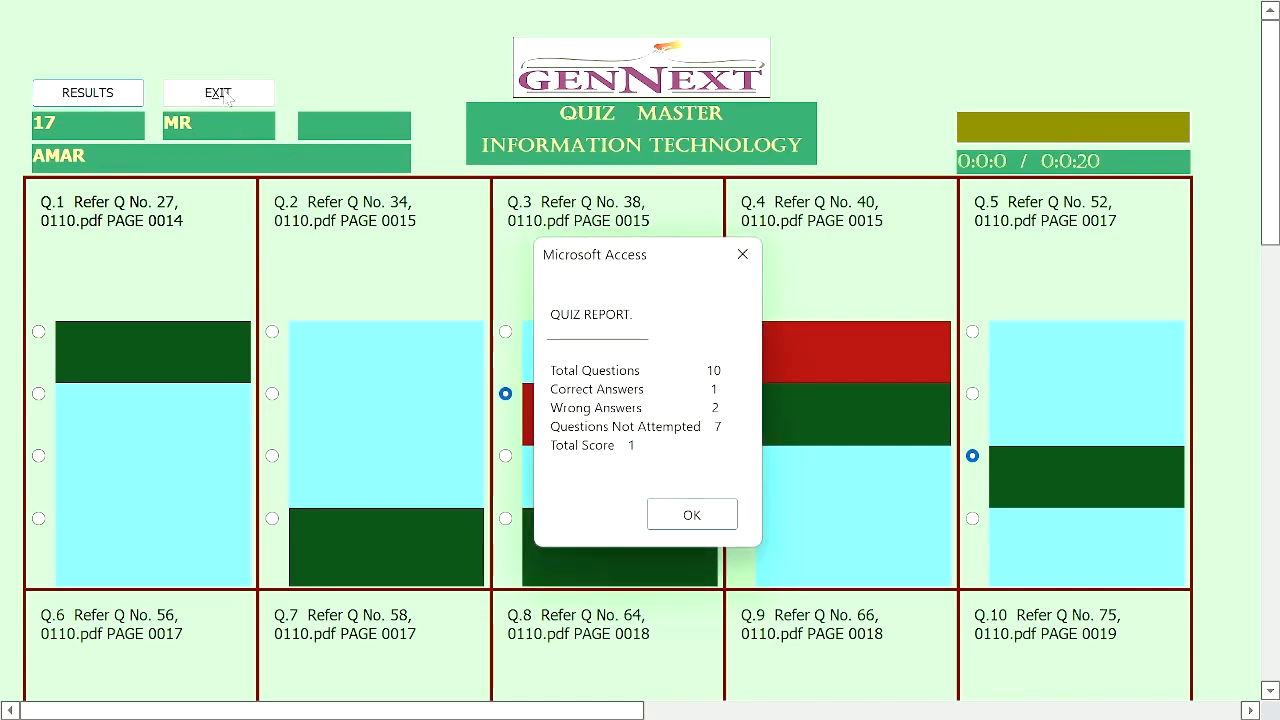
{"action": "left_click", "coordinate": [718, 530]}
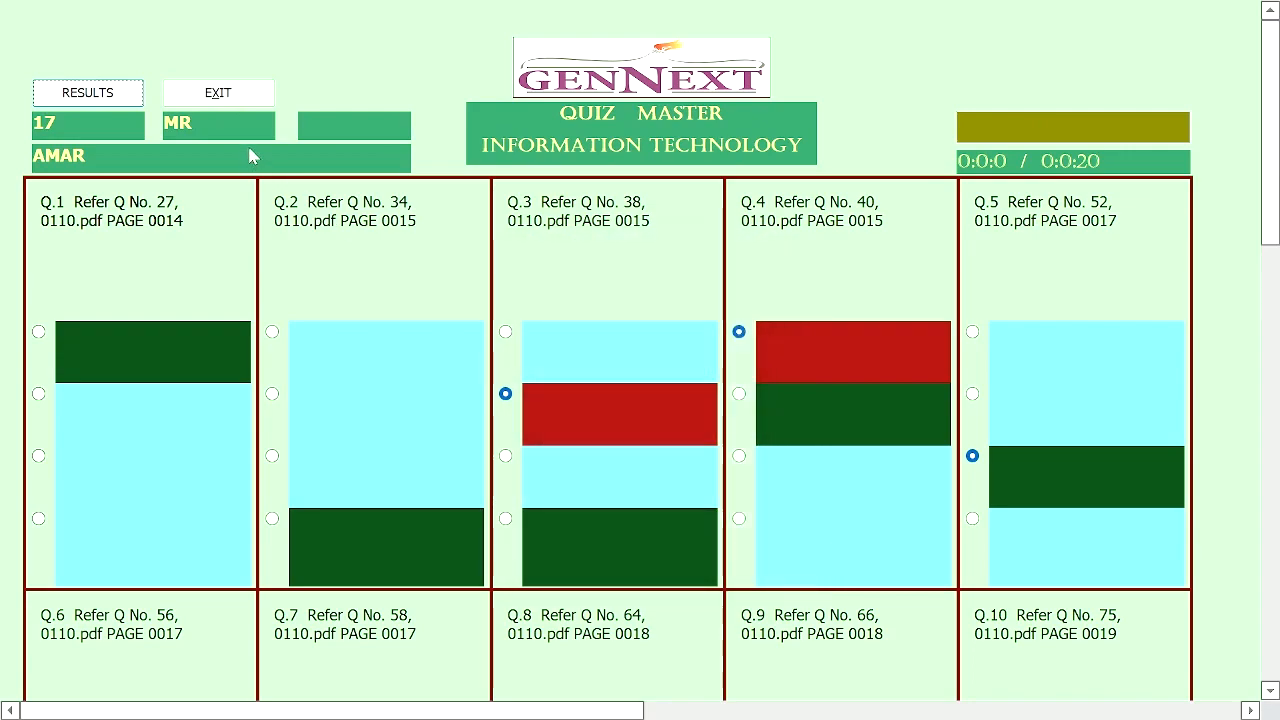
{"action": "left_click", "coordinate": [243, 97]}
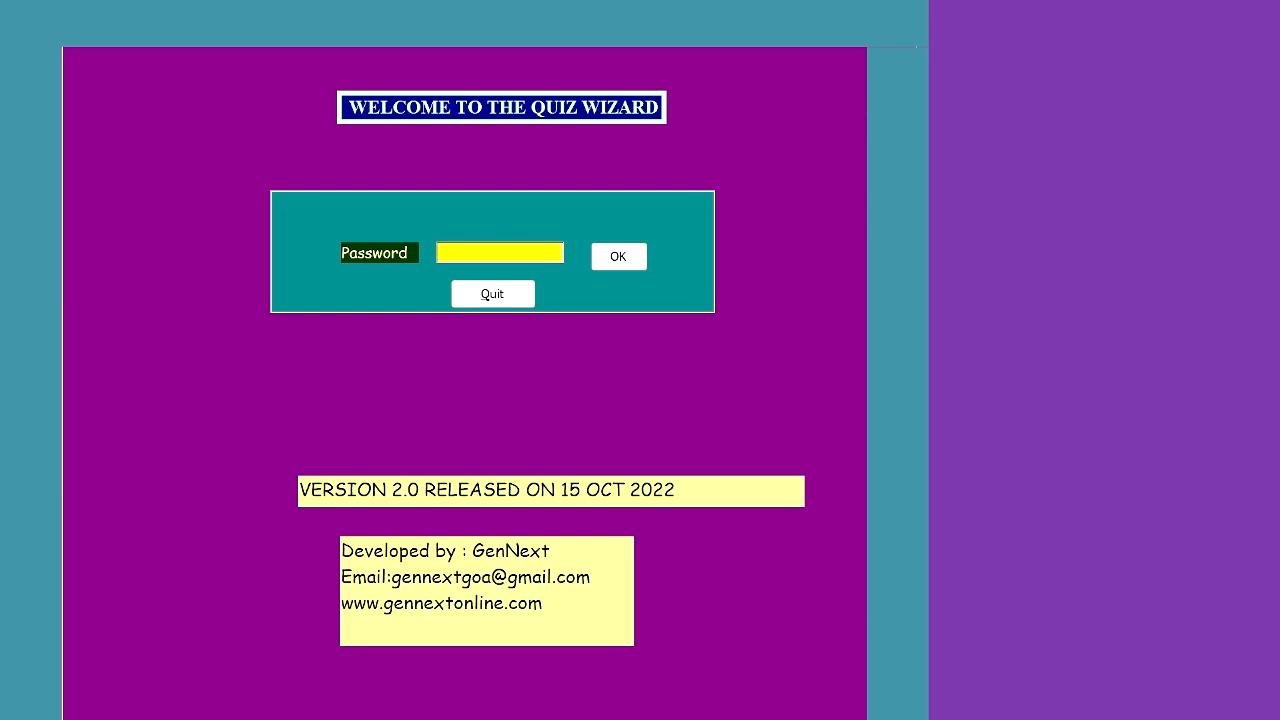
- Log on as administrator with the admin password and acknowledge the log-on message
{"action": "type", "text": "******"}
{"action": "key", "text": "Return"}
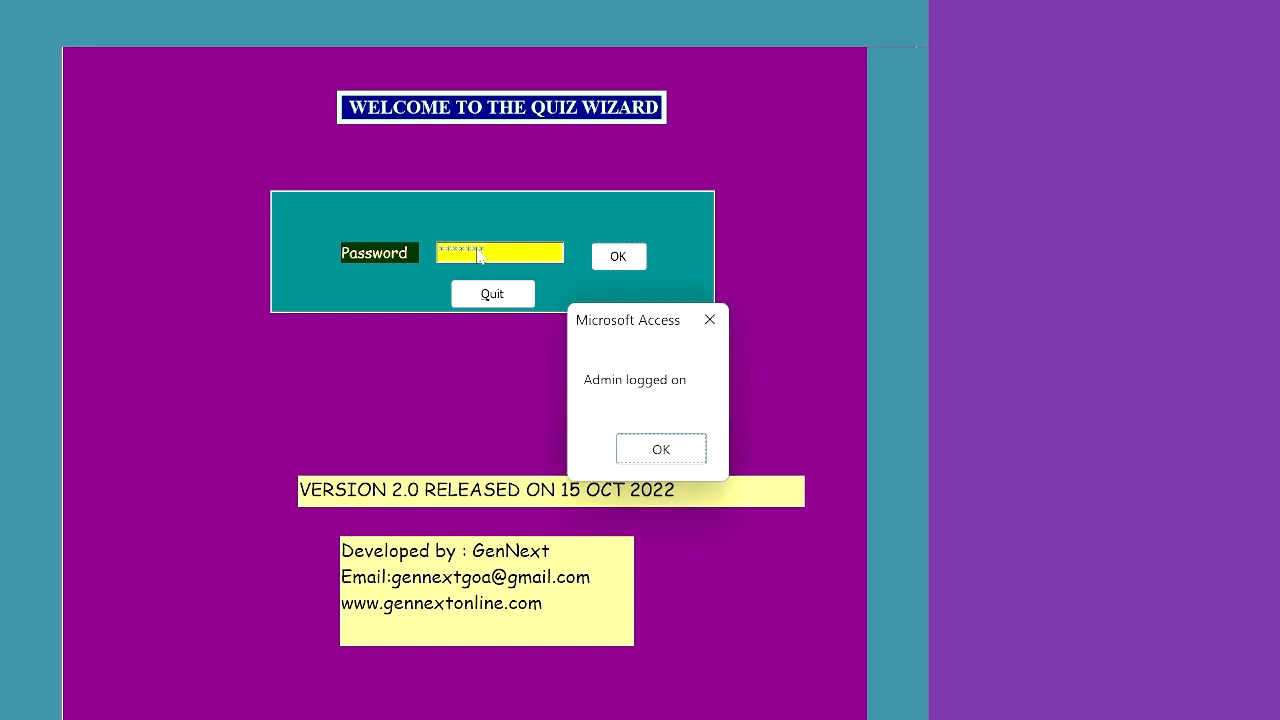
{"action": "key", "text": "Return"}
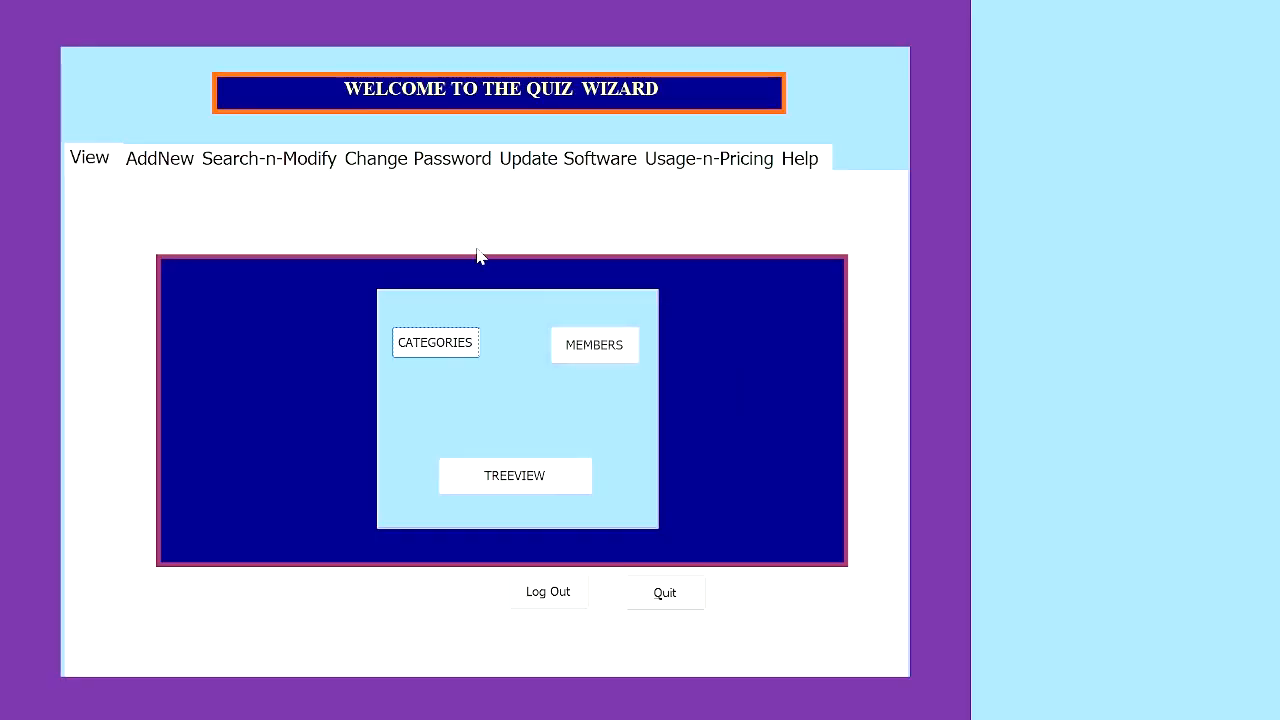
- Open the Quiz Results report from the treeview form and examine the right answers, member's answers and marks up close
{"action": "left_click", "coordinate": [522, 478]}
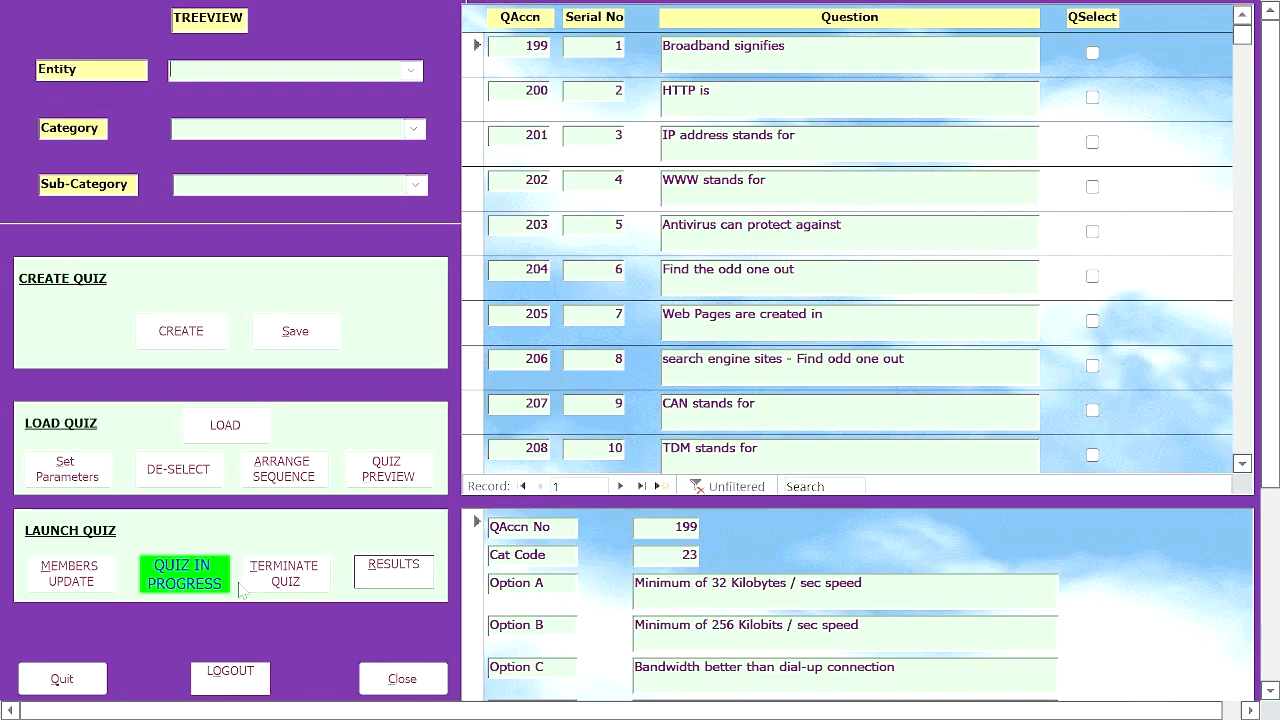
{"action": "left_click", "coordinate": [405, 572]}
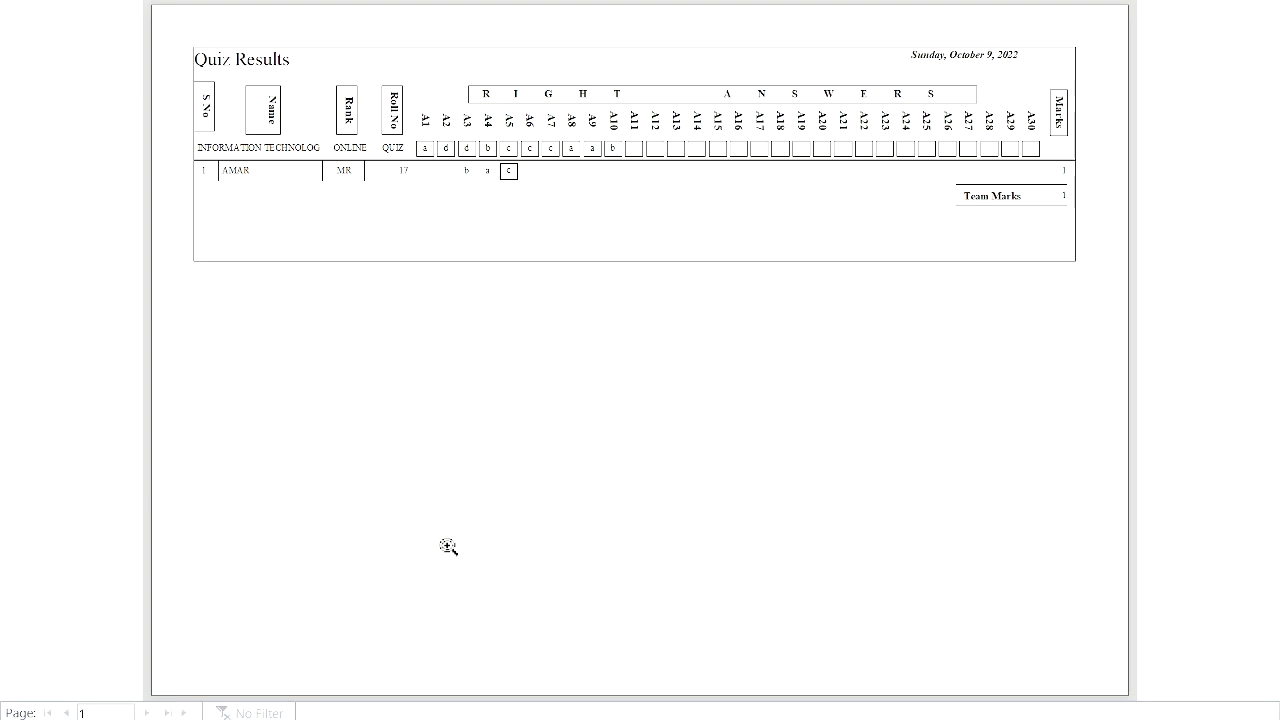
{"action": "left_click", "coordinate": [636, 138]}
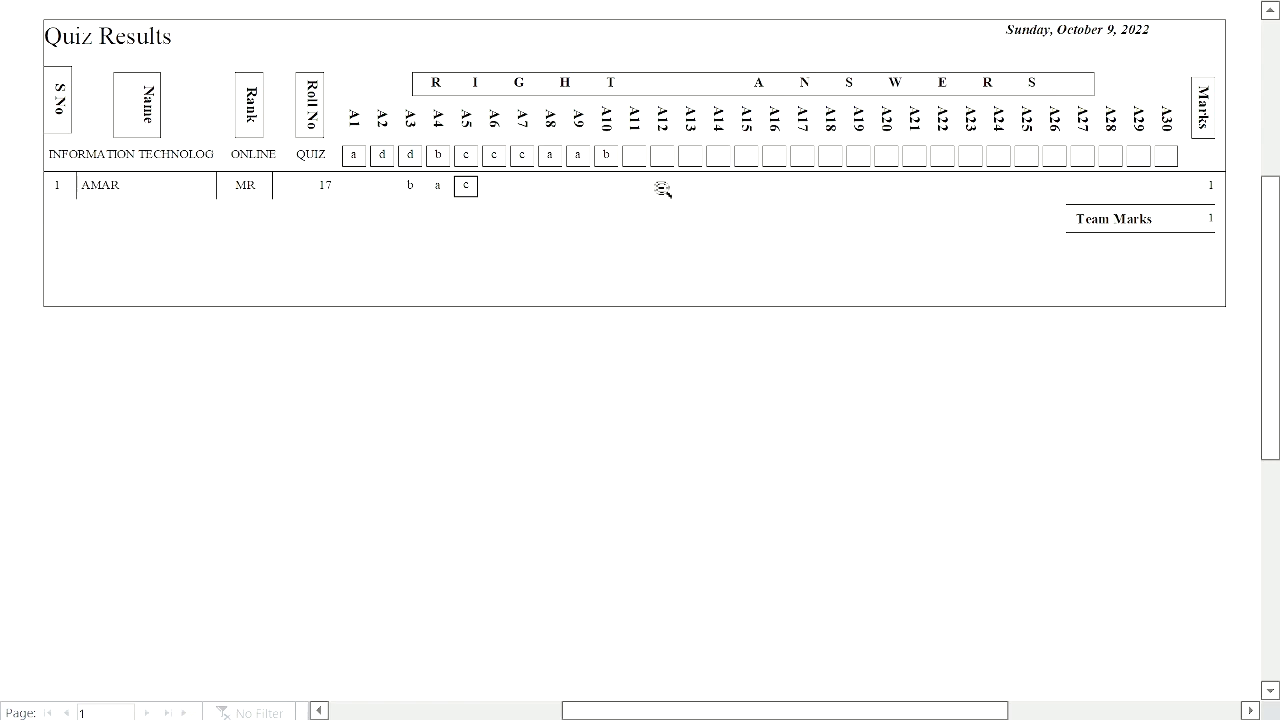
{"action": "left_click", "coordinate": [592, 168]}
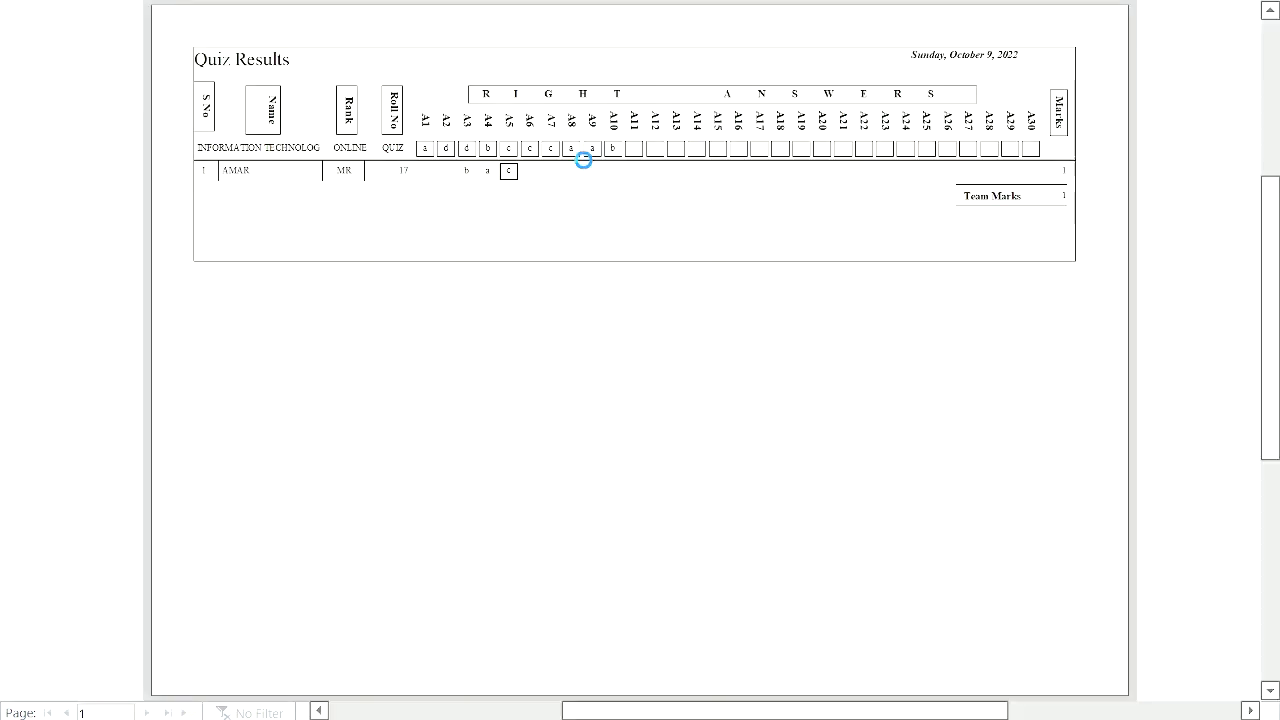
{"action": "left_click", "coordinate": [593, 168]}
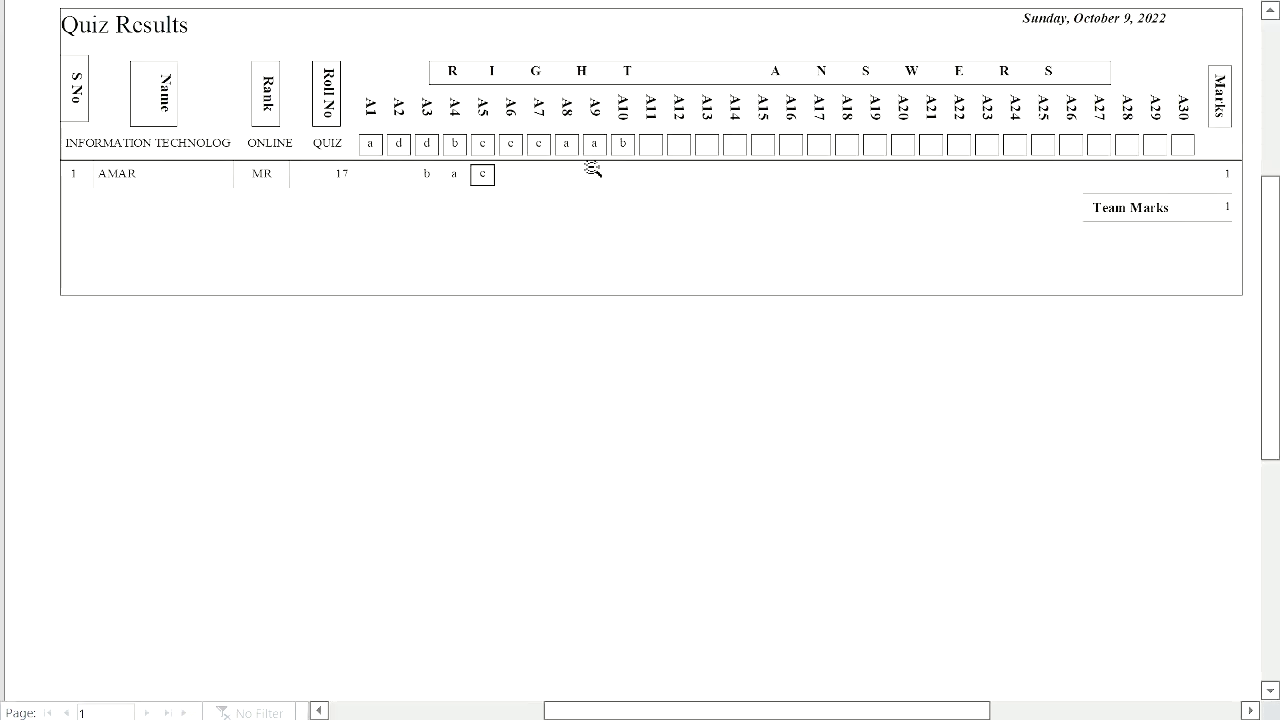